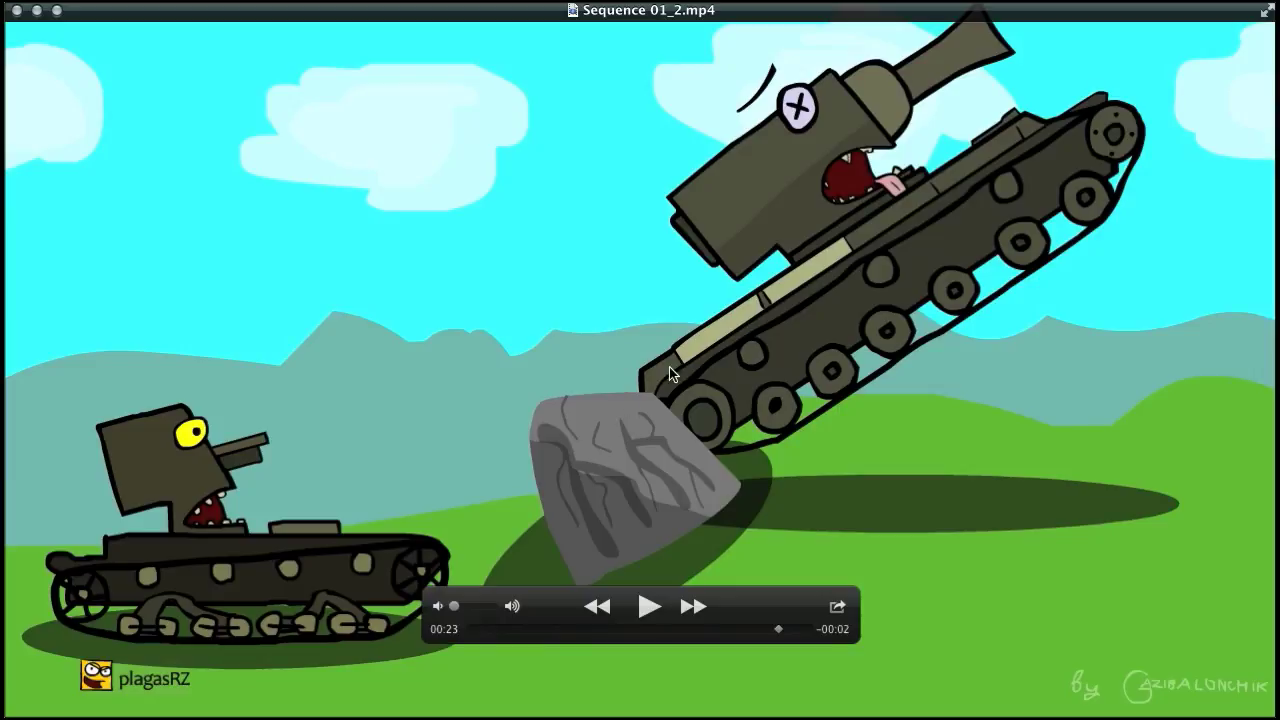
# Play the Sequence 01_2.mp4 clip and switch to Flash to view the drawings in Turtle95.fla and Трамвай.fla
pyautogui.click(649, 606)
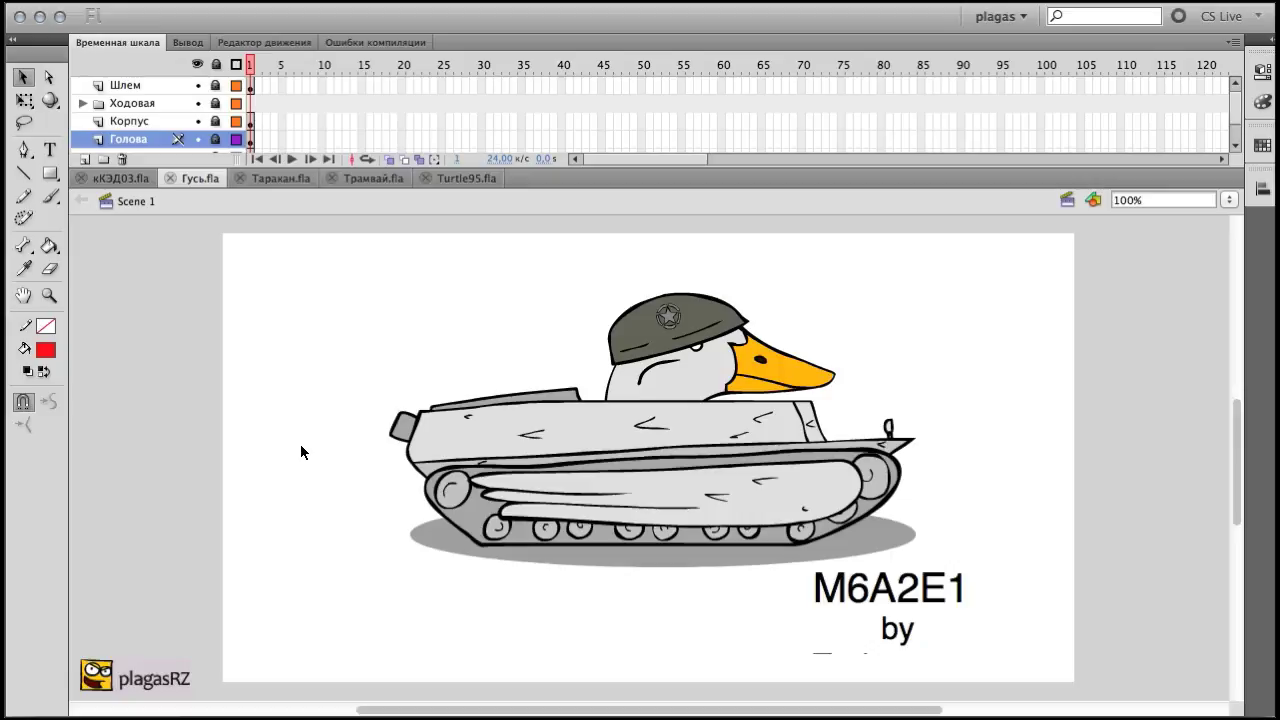
pyautogui.click(456, 179)
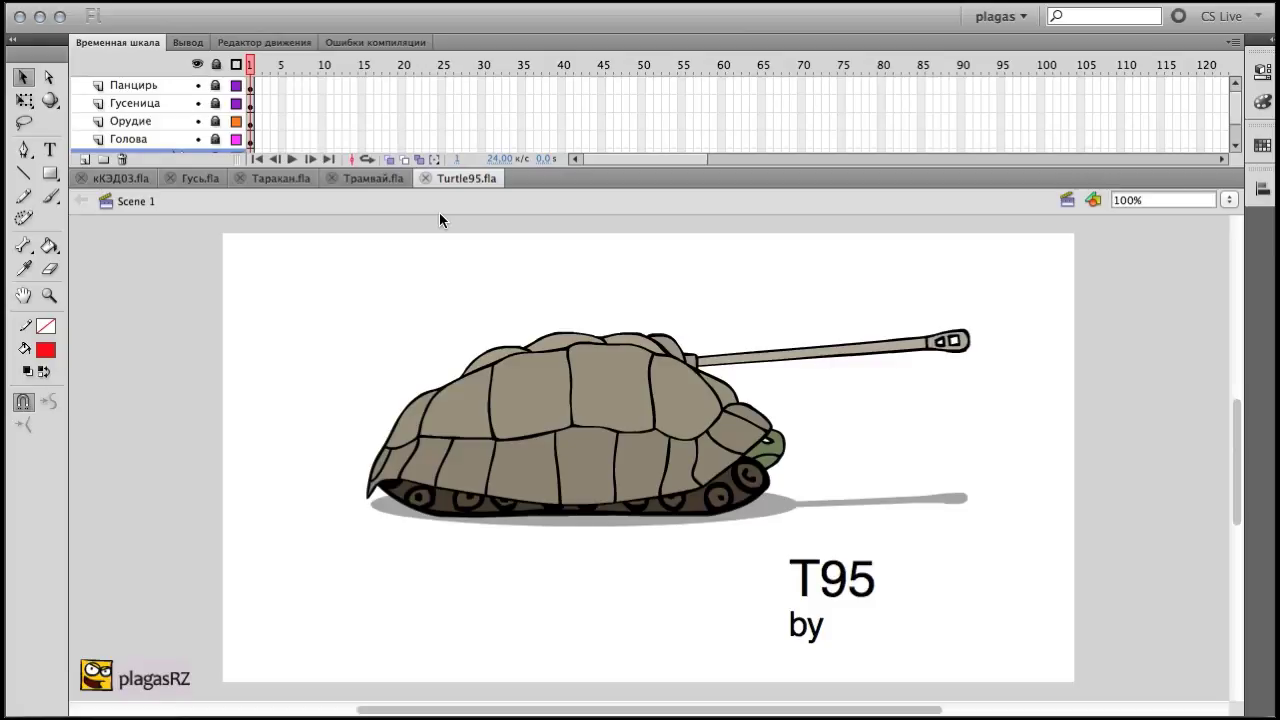
pyautogui.click(373, 179)
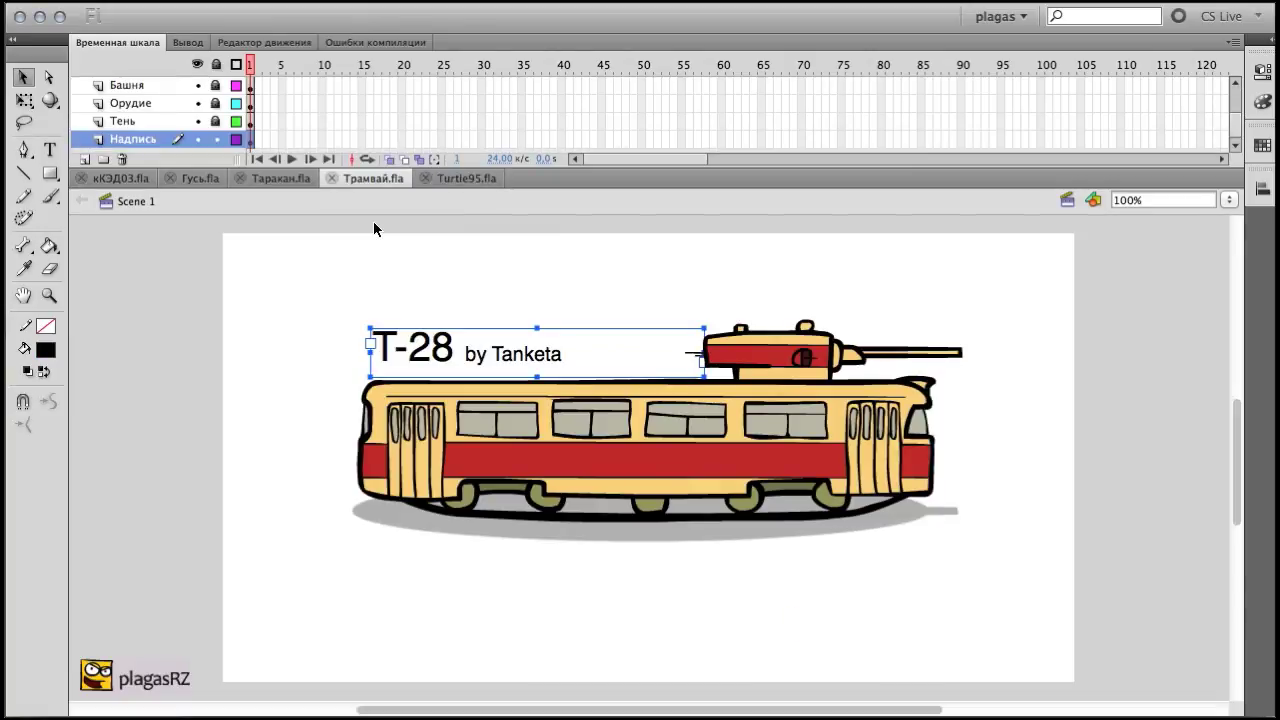
pyautogui.click(461, 180)
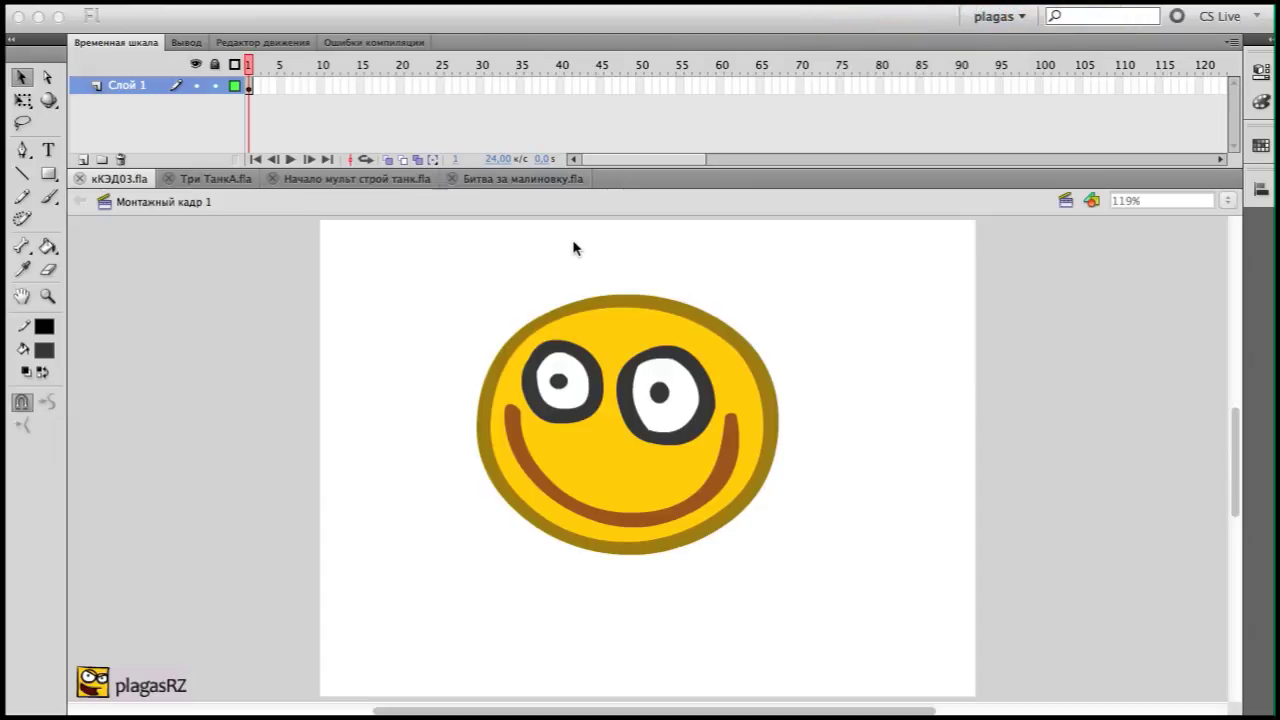
# Open the Три ТанкА.fla document and view the artwork of the three tanks
pyautogui.click(200, 178)
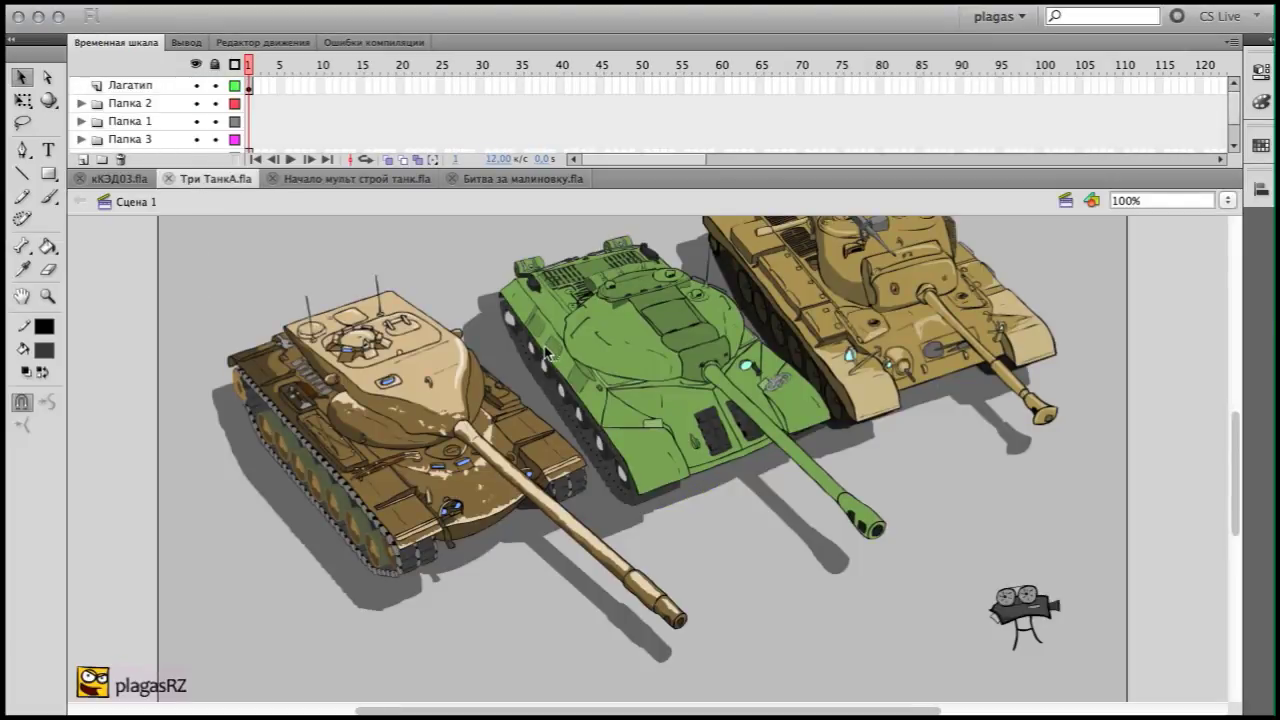
pyautogui.moveTo(537, 323); pyautogui.dragTo(511, 408)
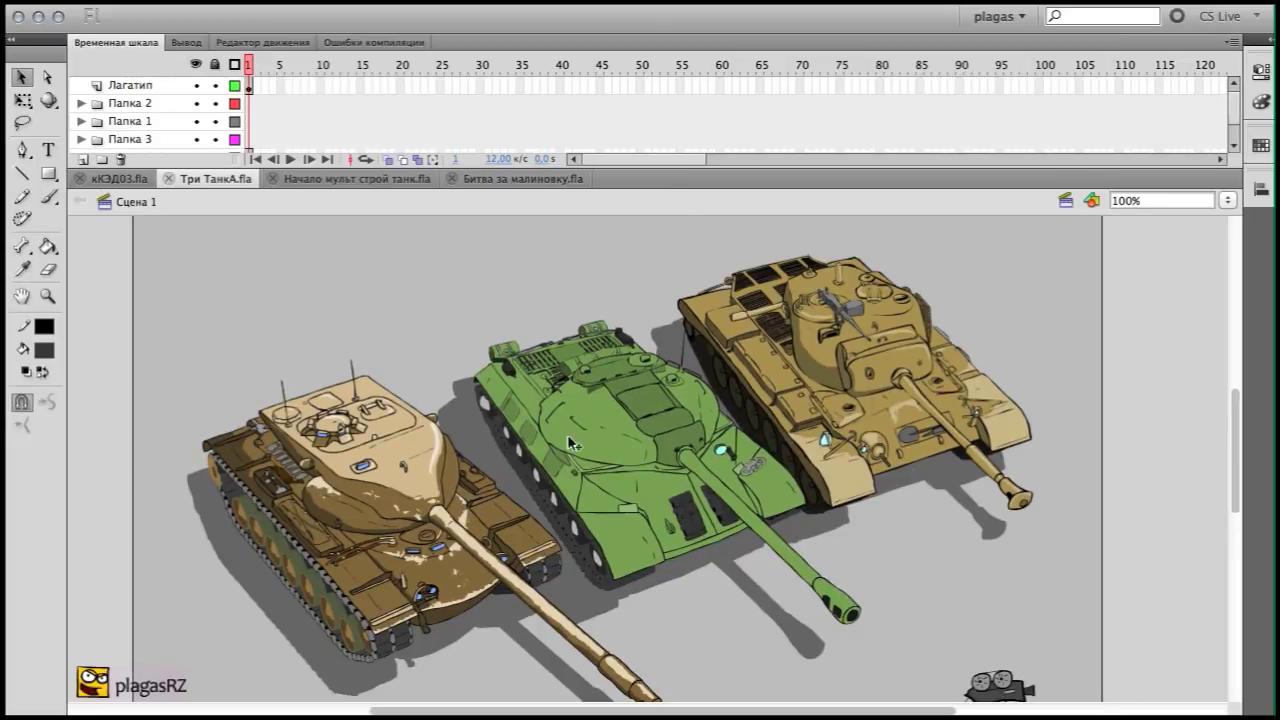
pyautogui.scroll(-1, 470, 430)
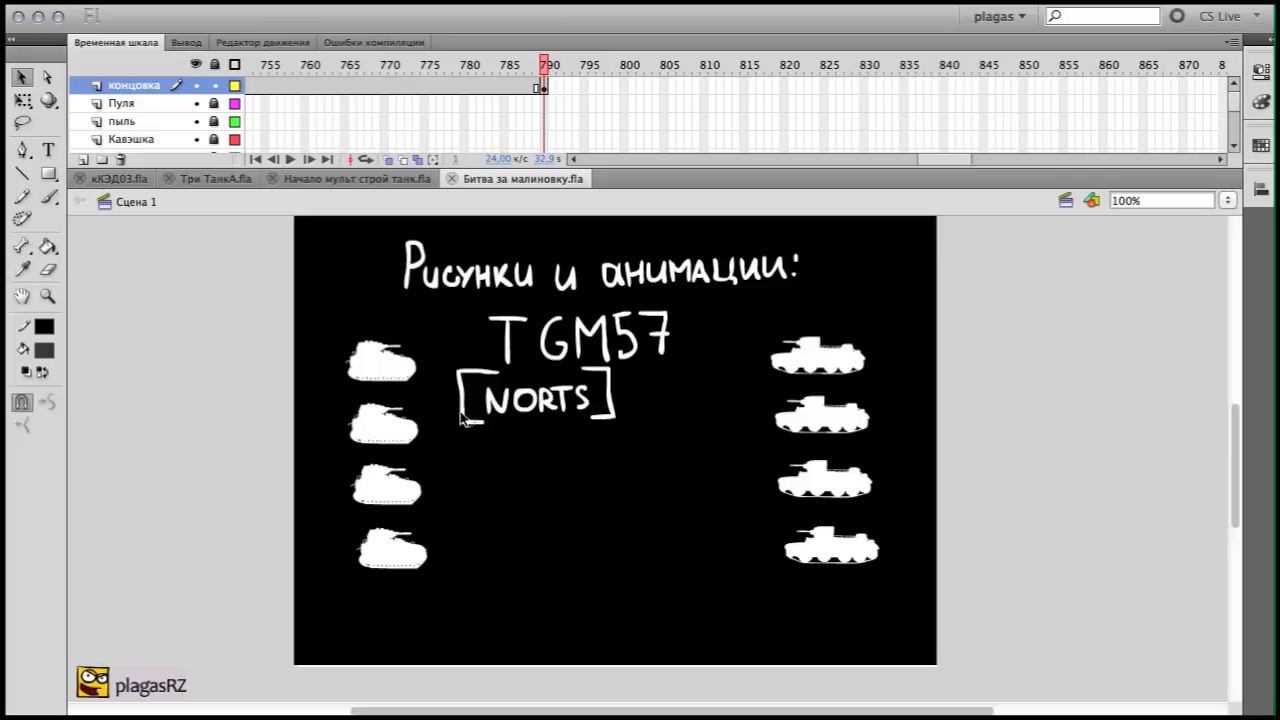
# Preview the Битва за малиновку movie, close the preview, and scrub the timeline from about frame 654 to beyond frame 692
pyautogui.press('super+Return')
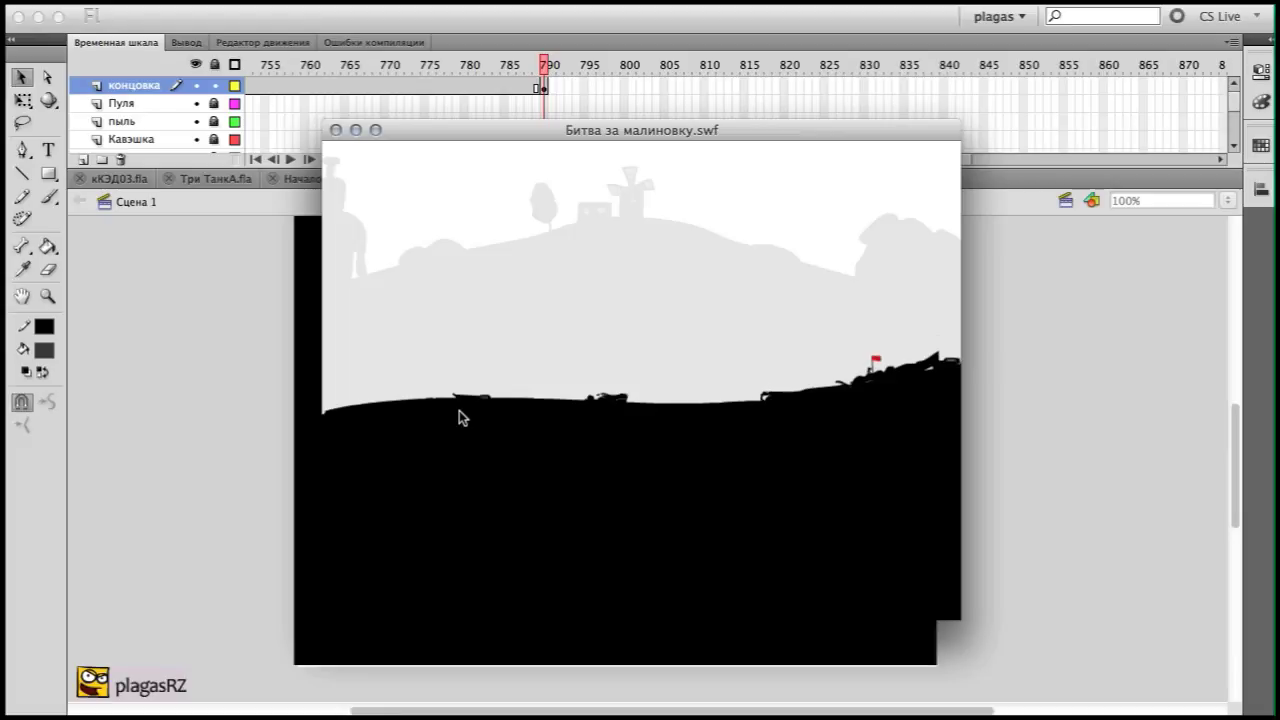
pyautogui.click(335, 129)
pyautogui.click(321, 93)
pyautogui.moveTo(321, 93); pyautogui.dragTo(243, 109)
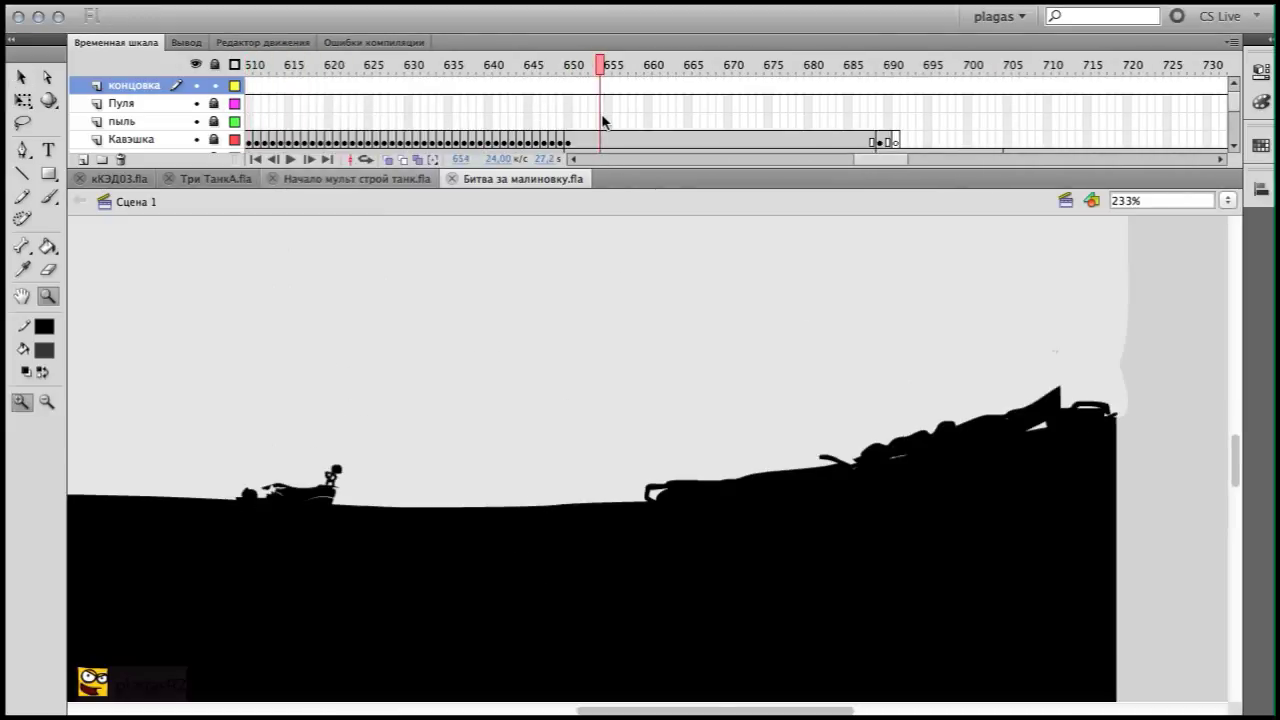
pyautogui.moveTo(602, 121); pyautogui.dragTo(908, 76)
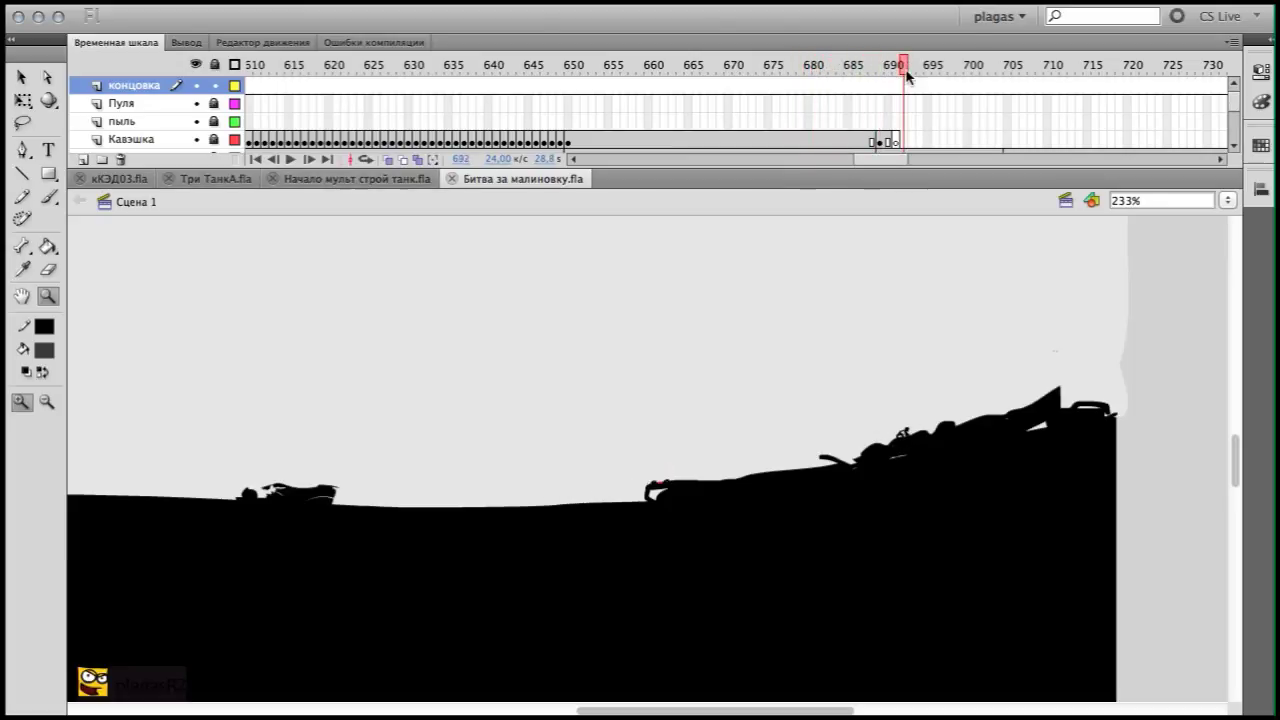
pyautogui.moveTo(920, 69); pyautogui.dragTo(953, 84)
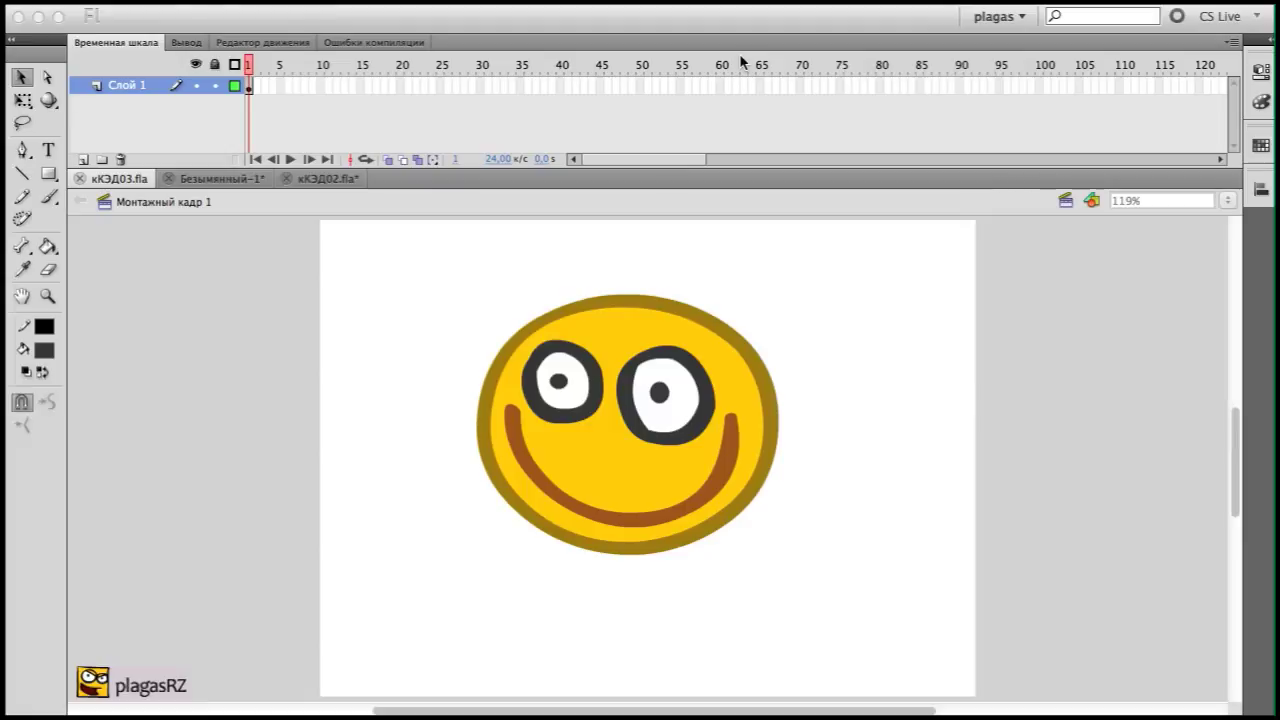
# Open the Безымянный-1 document and recolour the heading "Для публикации" on frame 1 red
pyautogui.click(207, 180)
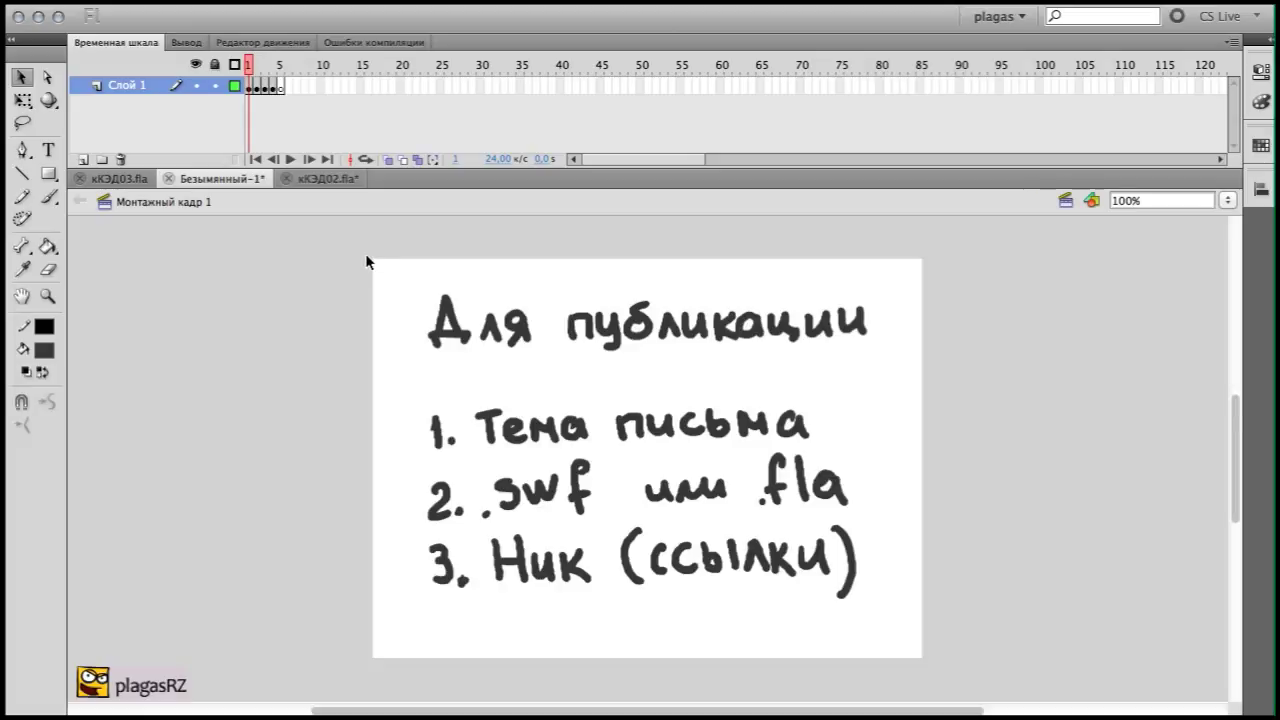
pyautogui.moveTo(356, 371); pyautogui.dragTo(893, 457)
pyautogui.moveTo(404, 274); pyautogui.dragTo(935, 373)
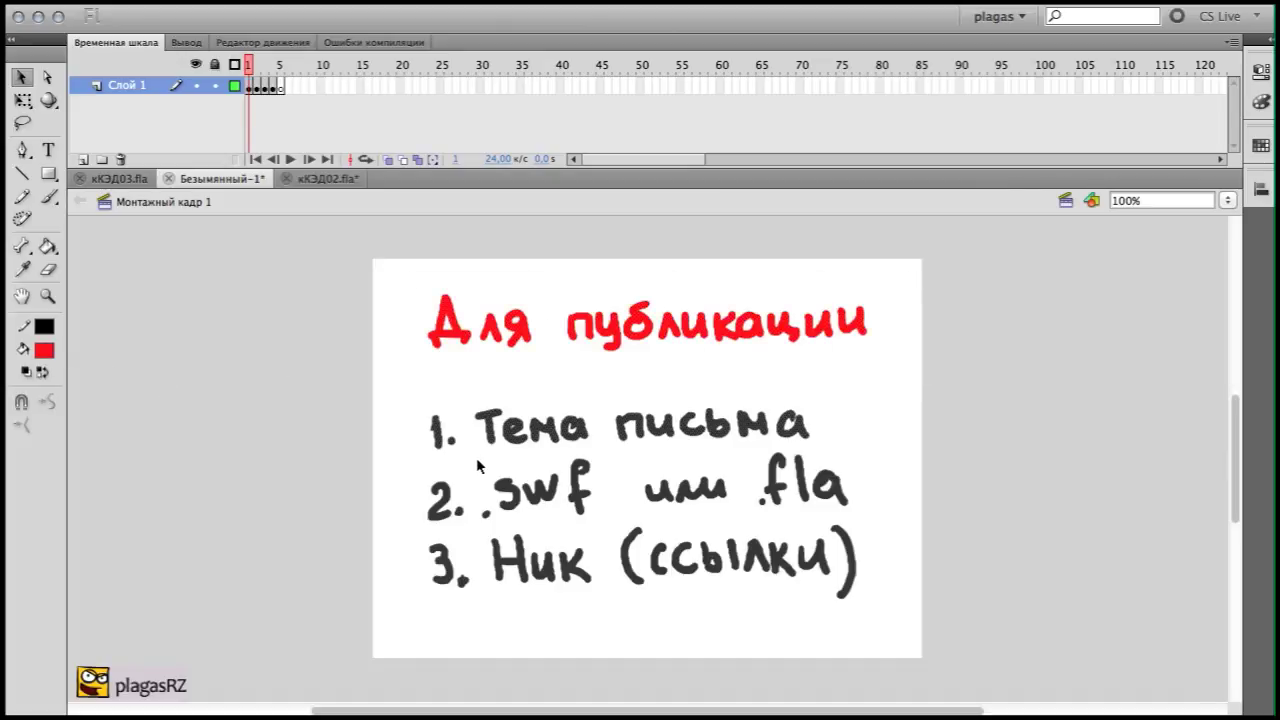
# Recolour the words ".swf" and ".fla" in the second list item red
pyautogui.moveTo(509, 471); pyautogui.dragTo(617, 531)
pyautogui.moveTo(865, 519); pyautogui.dragTo(739, 453)
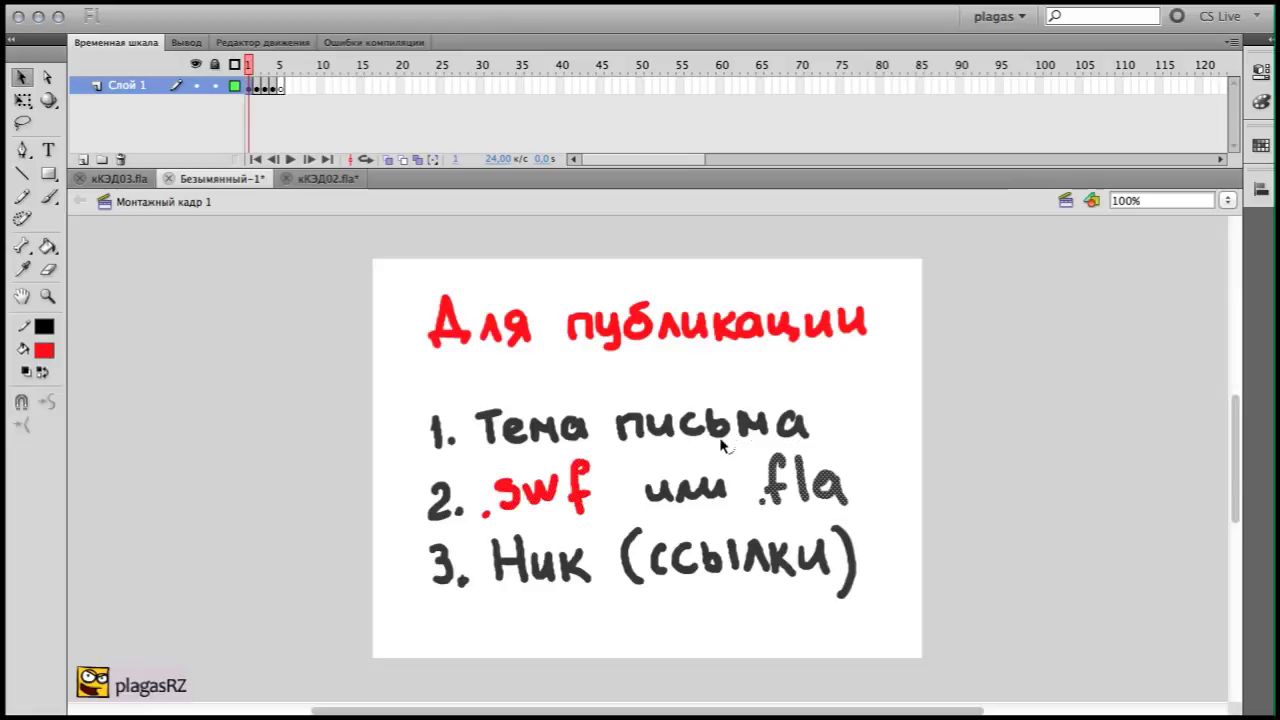
pyautogui.click(44, 350)
pyautogui.click(50, 455)
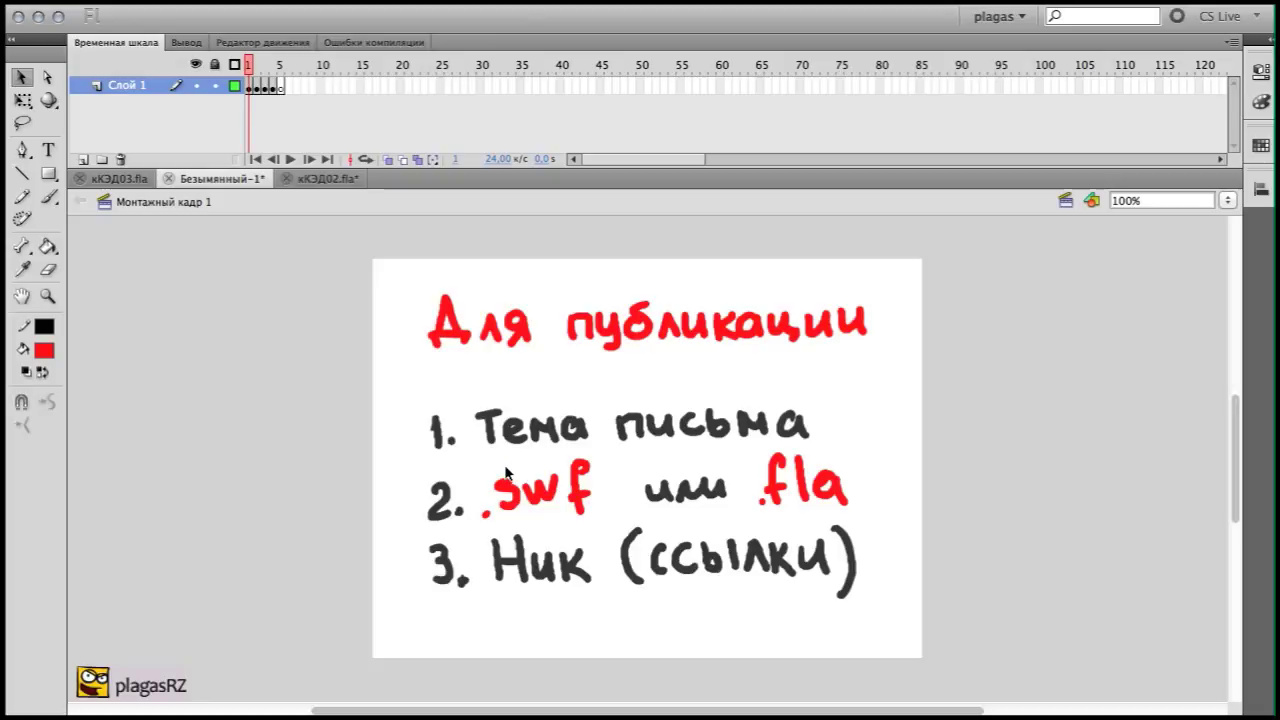
# In the third list item, recolour "Ник" green and "ссылки" blue
pyautogui.moveTo(477, 613)
pyautogui.mouseDown()
pyautogui.moveTo(600, 514)
pyautogui.moveTo(607, 527)
pyautogui.mouseUp()
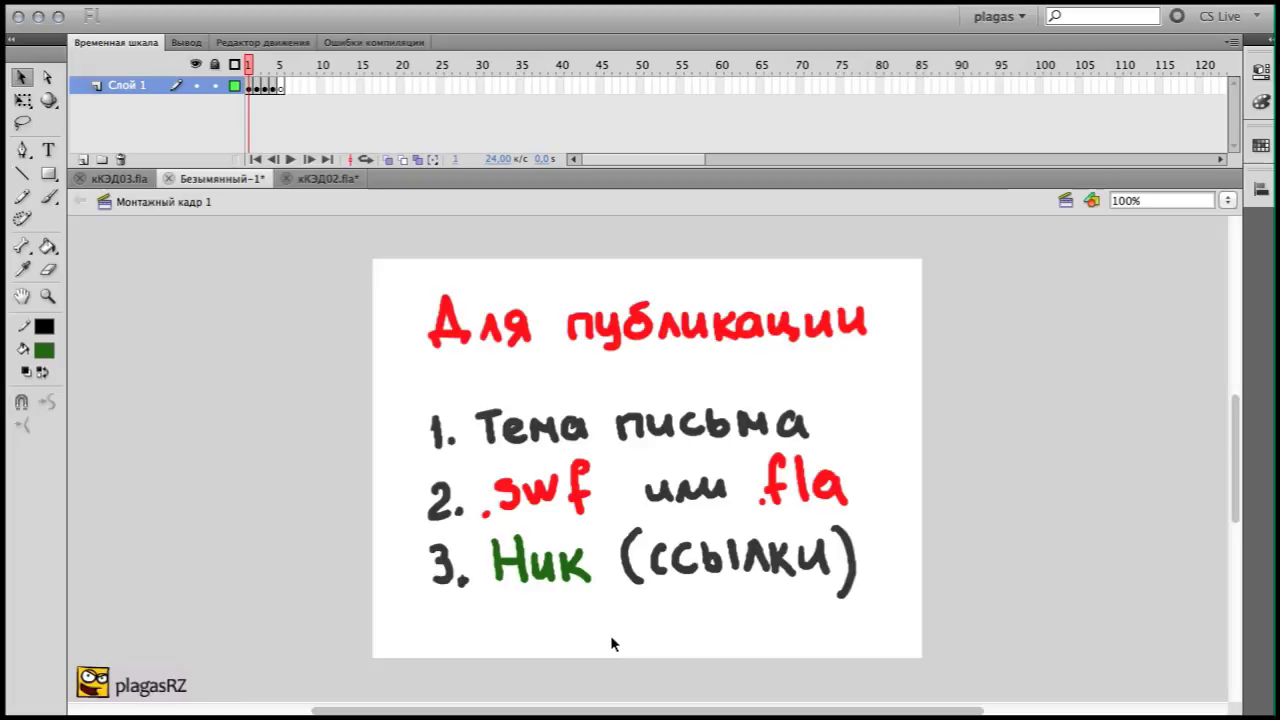
pyautogui.moveTo(645, 596); pyautogui.dragTo(838, 537)
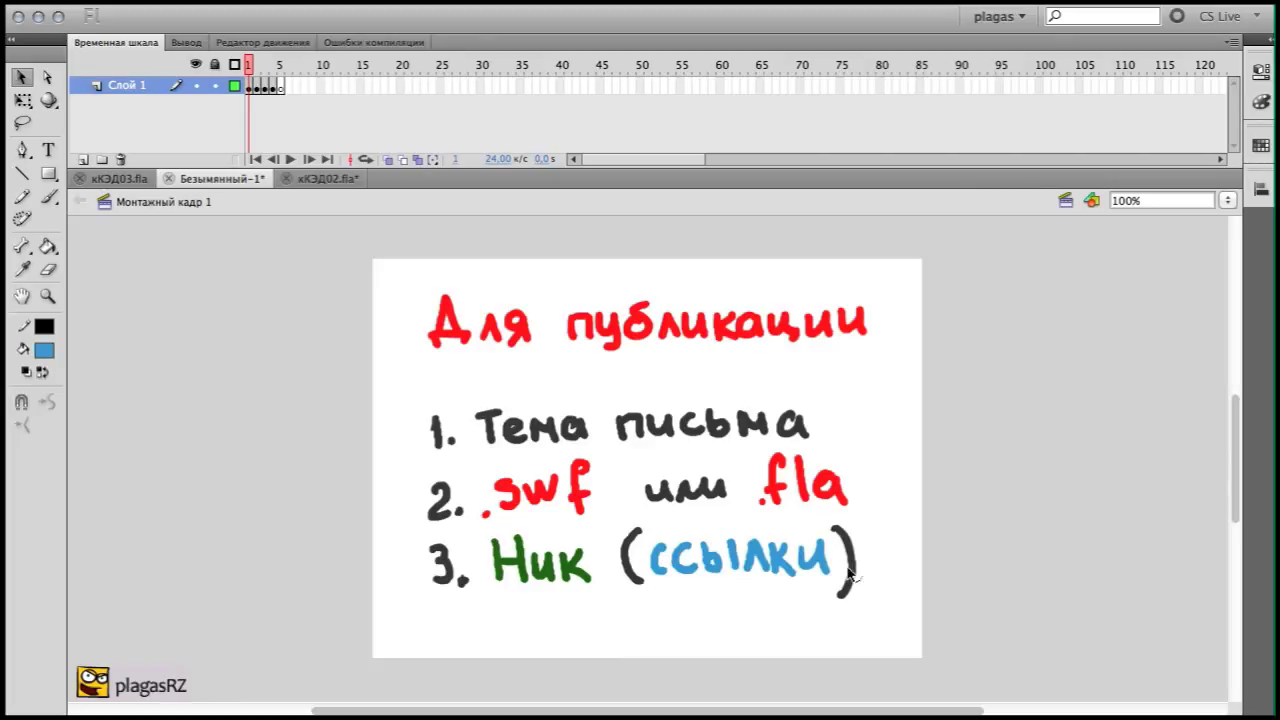
pyautogui.press('b')
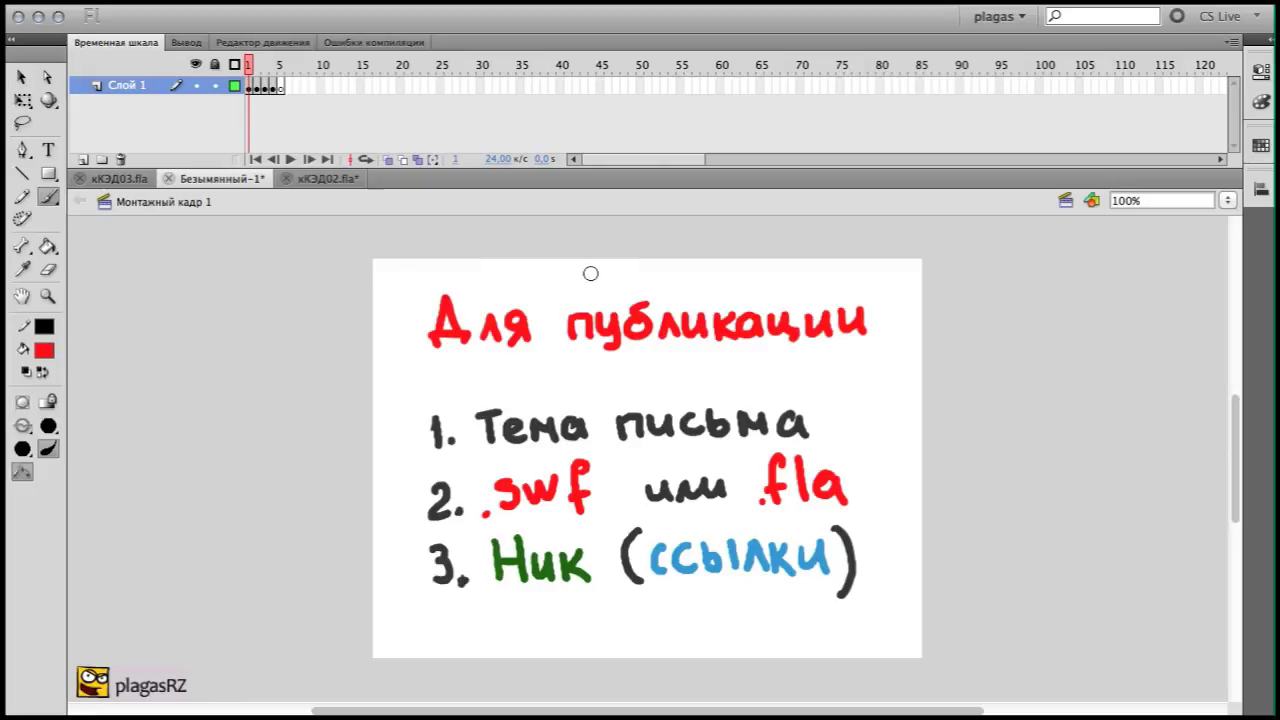
pyautogui.moveTo(657, 260); pyautogui.dragTo(513, 260)
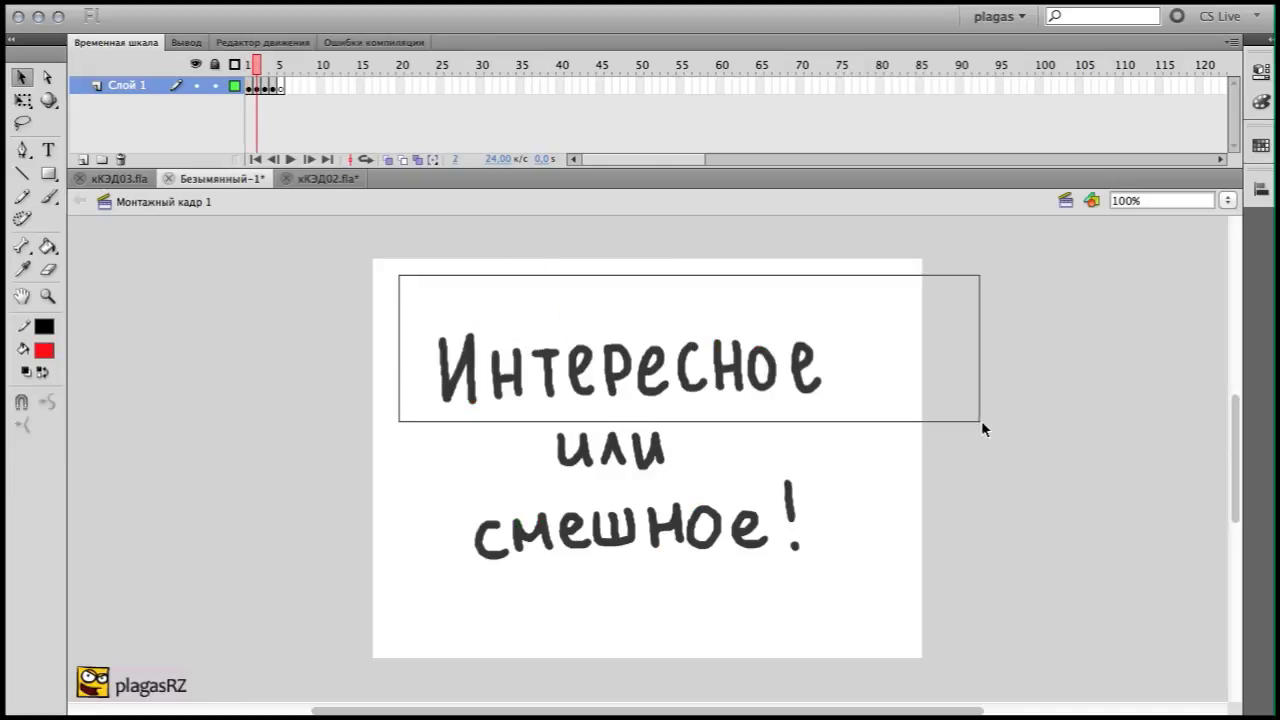
# Recolour the word "Интересное" on frame 2 grey and the "3 – 5" on frame 3 red
pyautogui.moveTo(981, 420); pyautogui.dragTo(978, 418)
pyautogui.click(44, 350)
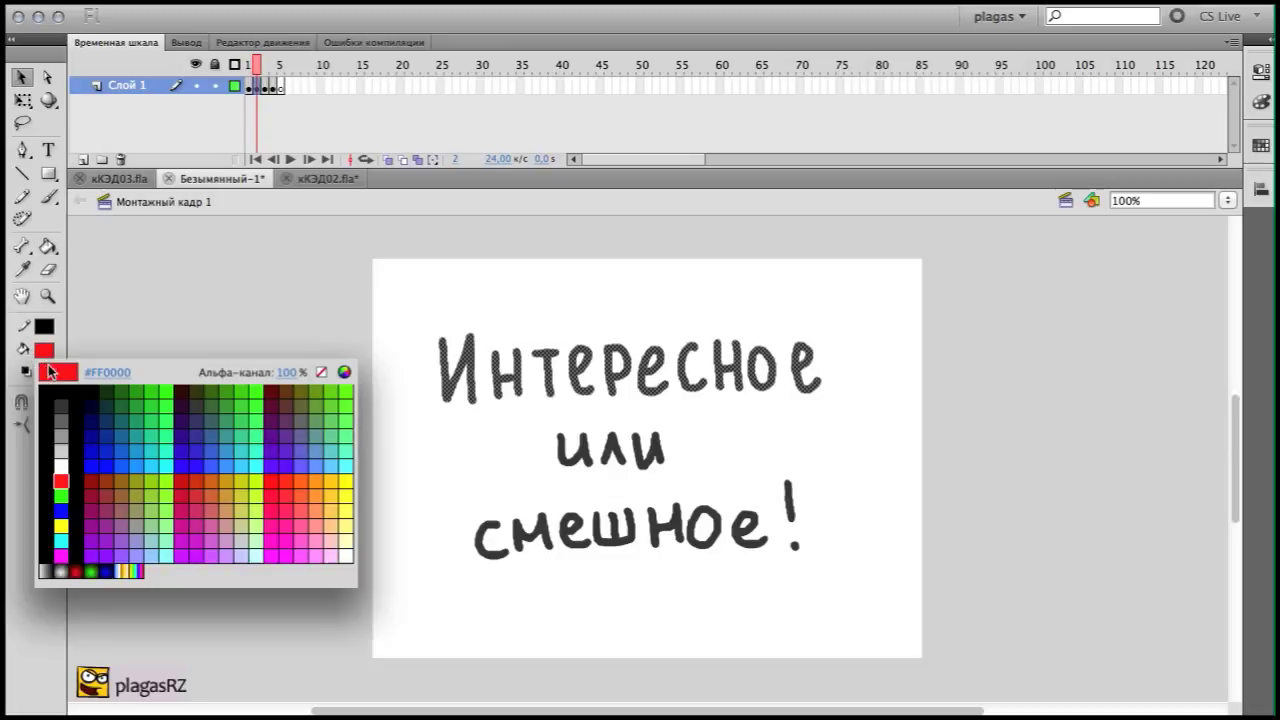
pyautogui.click(61, 436)
pyautogui.click(44, 350)
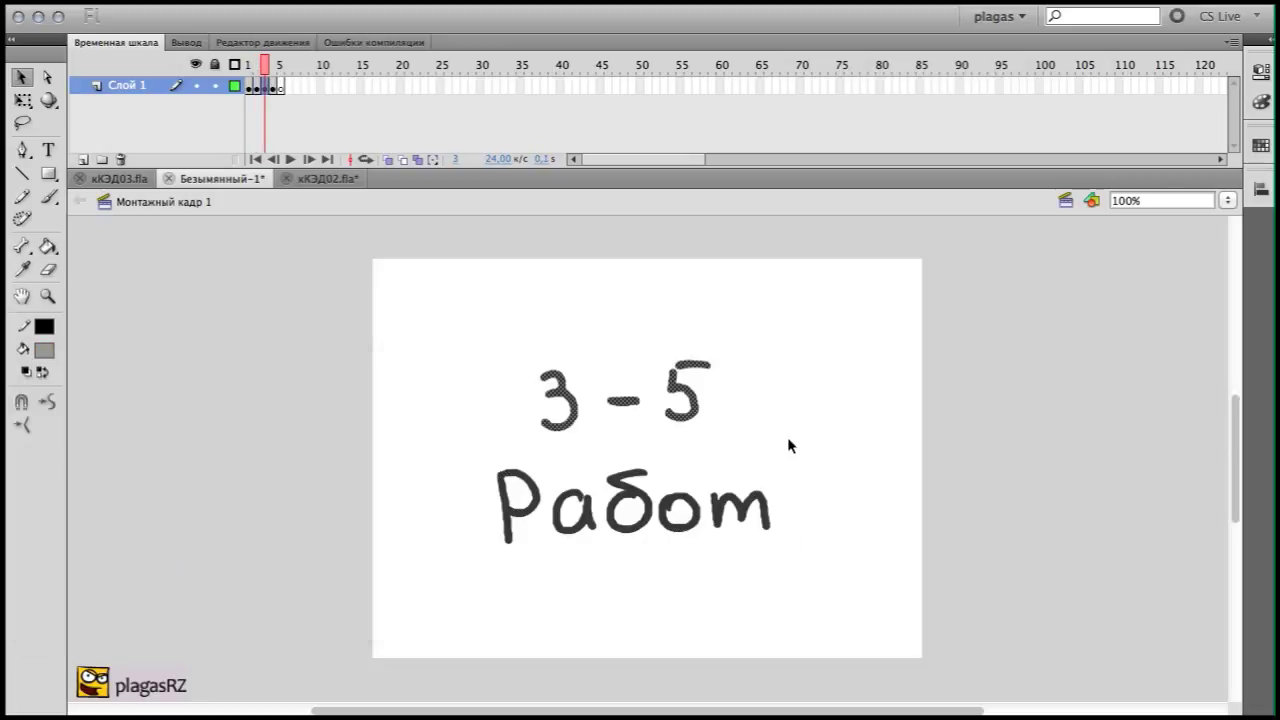
pyautogui.click(44, 350)
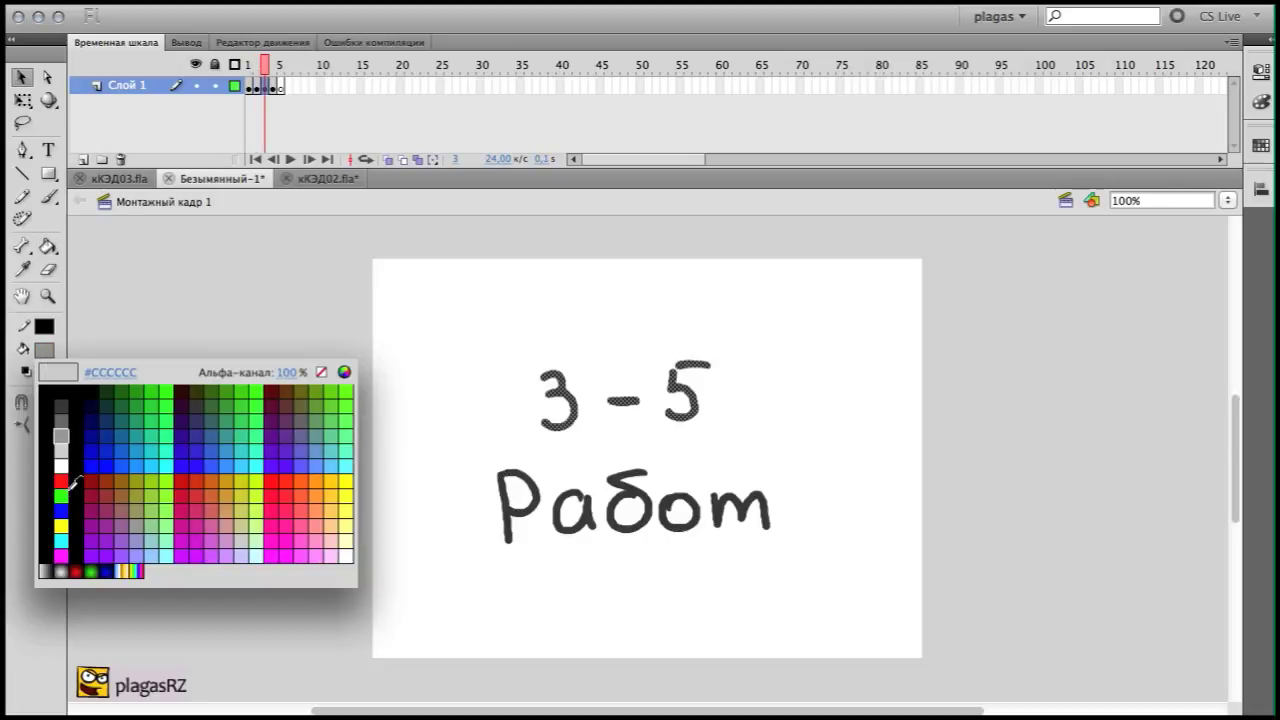
pyautogui.click(61, 481)
# Recolour the words "Точных дат" on frame 4 dark blue
pyautogui.moveTo(394, 270); pyautogui.dragTo(880, 403)
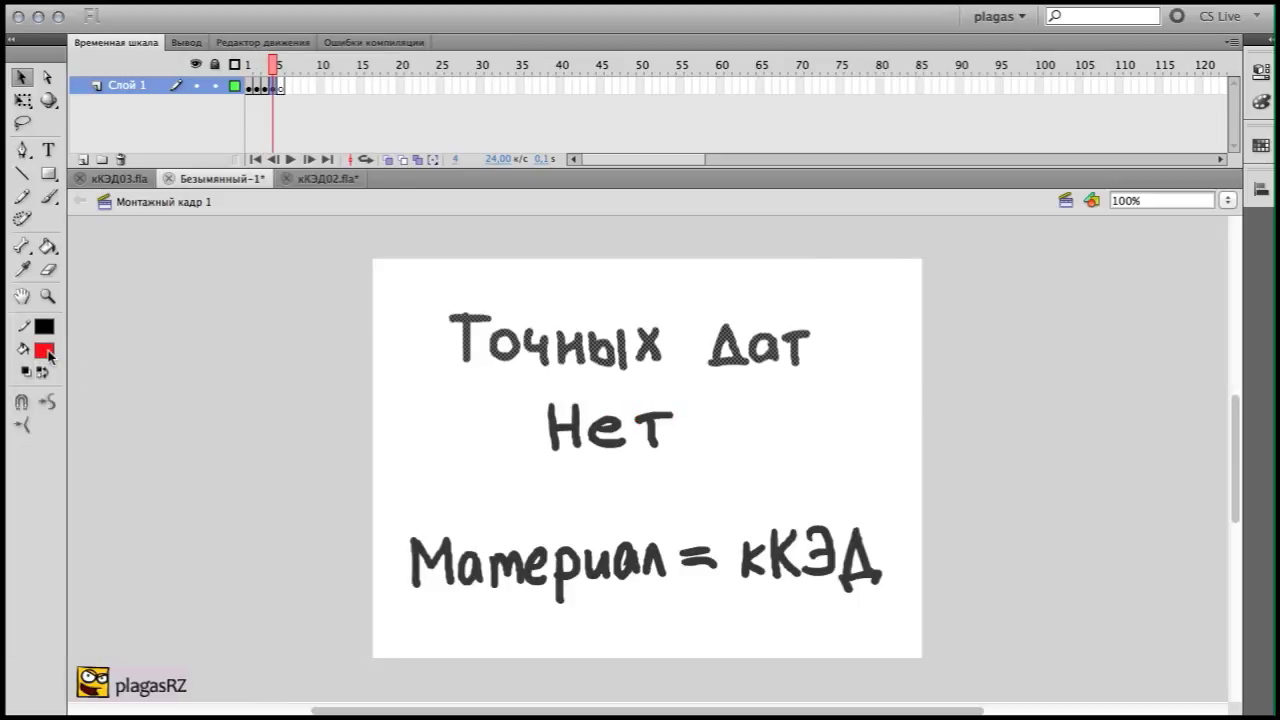
pyautogui.click(48, 352)
pyautogui.click(113, 427)
# Give the words "Материал" and "кКЭД" on frame 4 new fill colours
pyautogui.moveTo(334, 490); pyautogui.dragTo(665, 636)
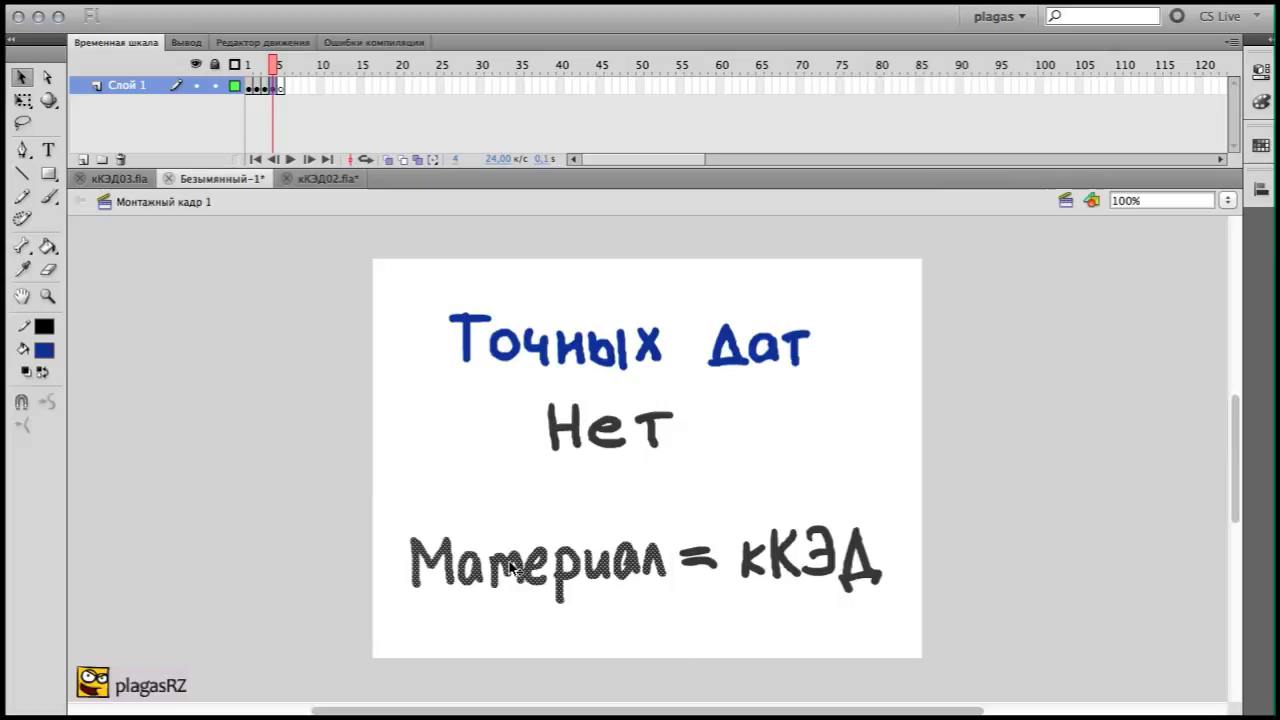
pyautogui.click(44, 350)
pyautogui.click(145, 399)
pyautogui.moveTo(738, 496); pyautogui.dragTo(938, 624)
pyautogui.click(41, 351)
pyautogui.click(63, 436)
pyautogui.click(101, 425)
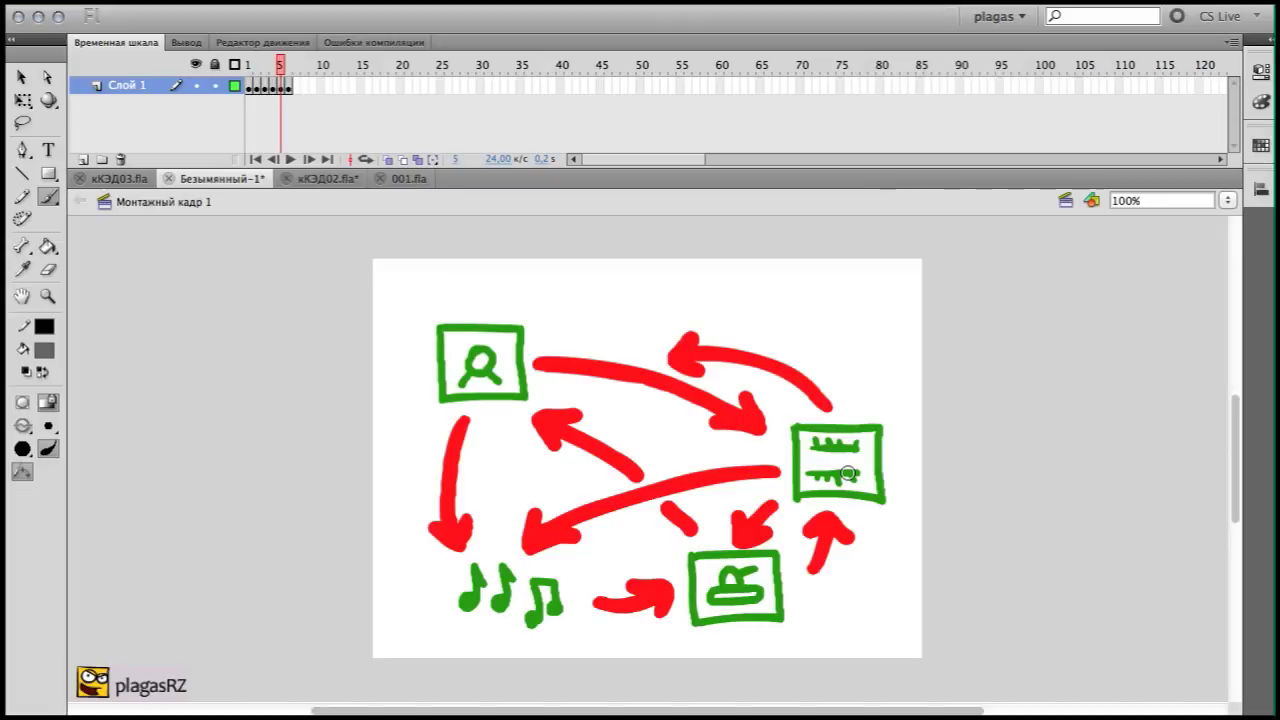
# Advance from the arrow diagram on frame 5 to frame 6 of the Безымянный-1 document
pyautogui.press('super+Tab')
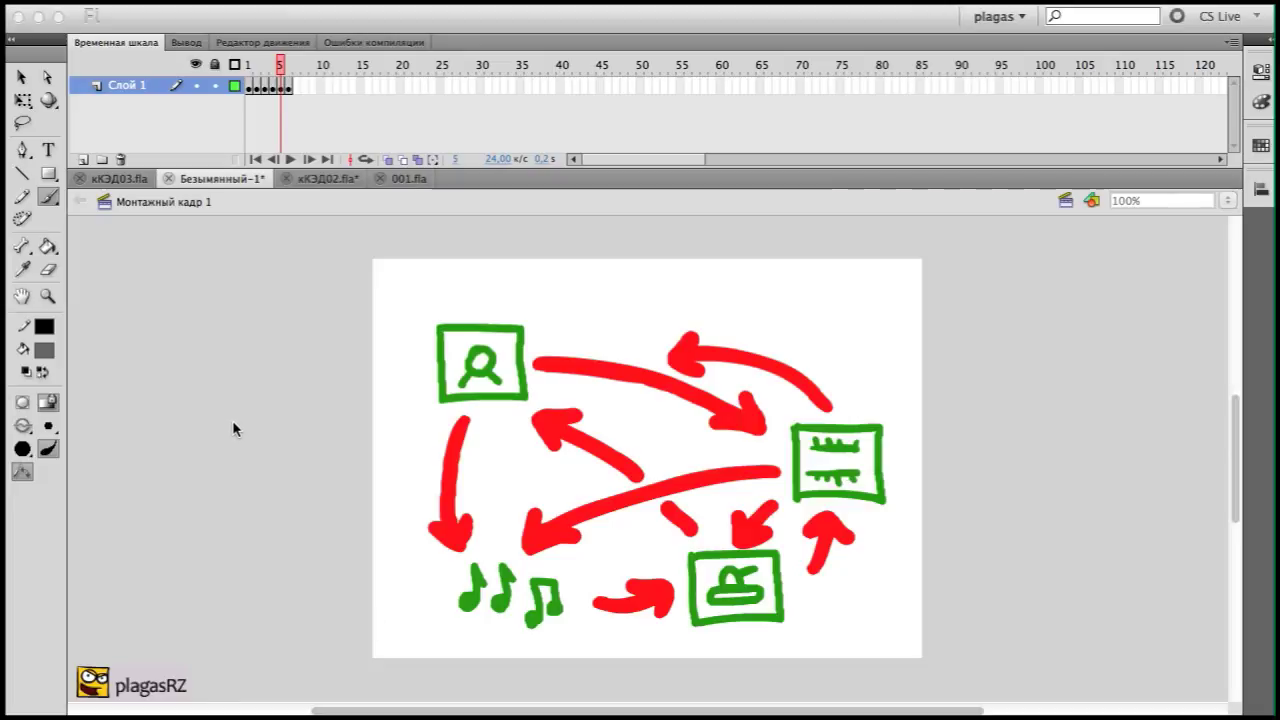
pyautogui.click(287, 66)
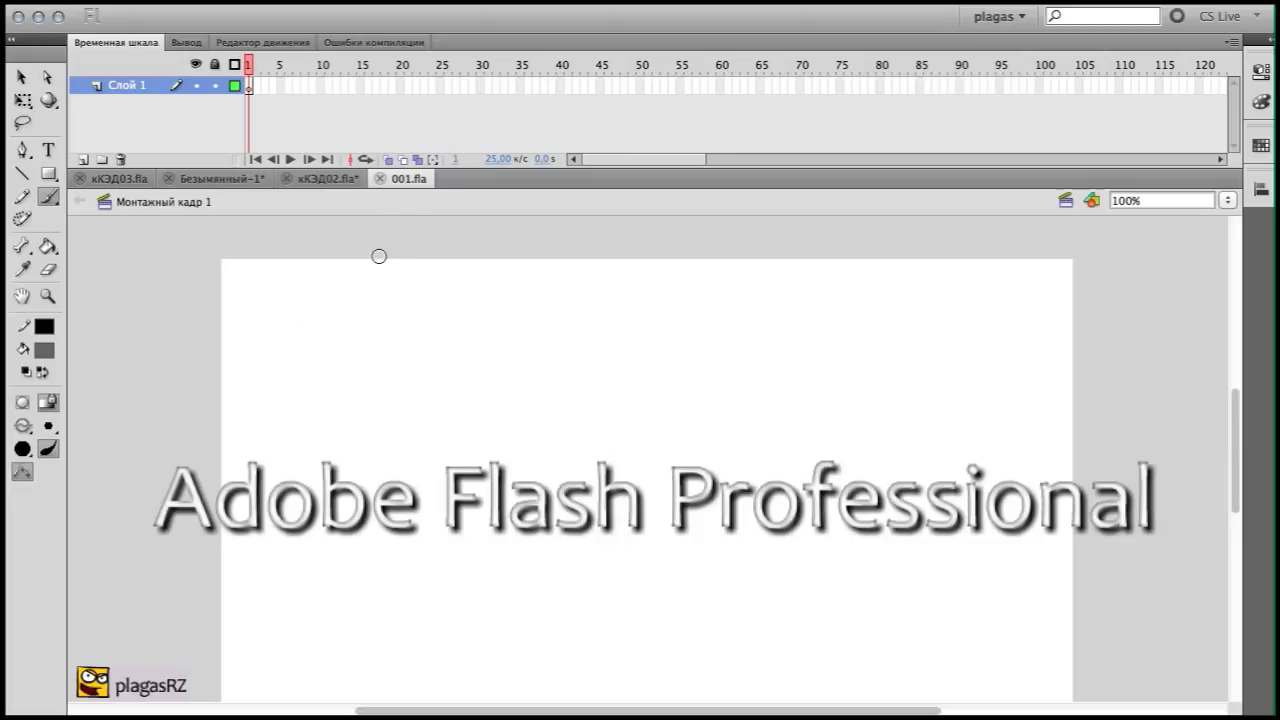
# In 001.fla, set the fill colour to red and choose the second-smallest size for the Brush tool
pyautogui.press('v')
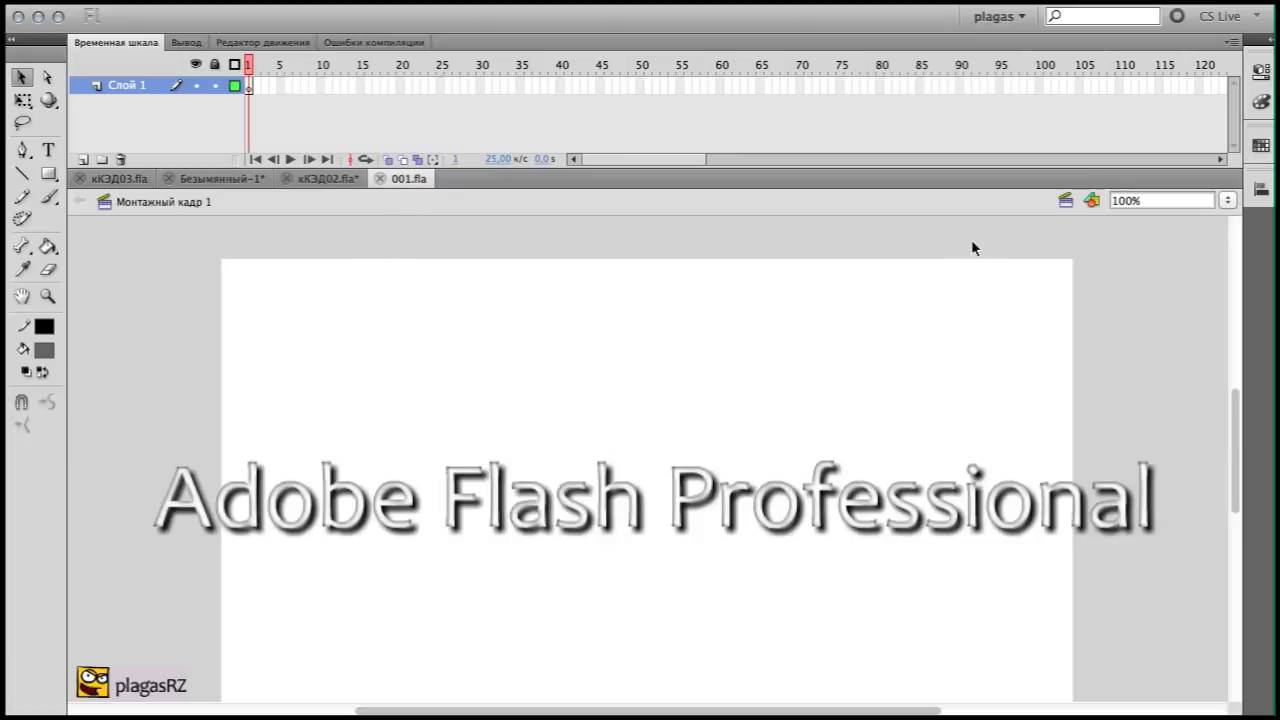
pyautogui.click(1261, 72)
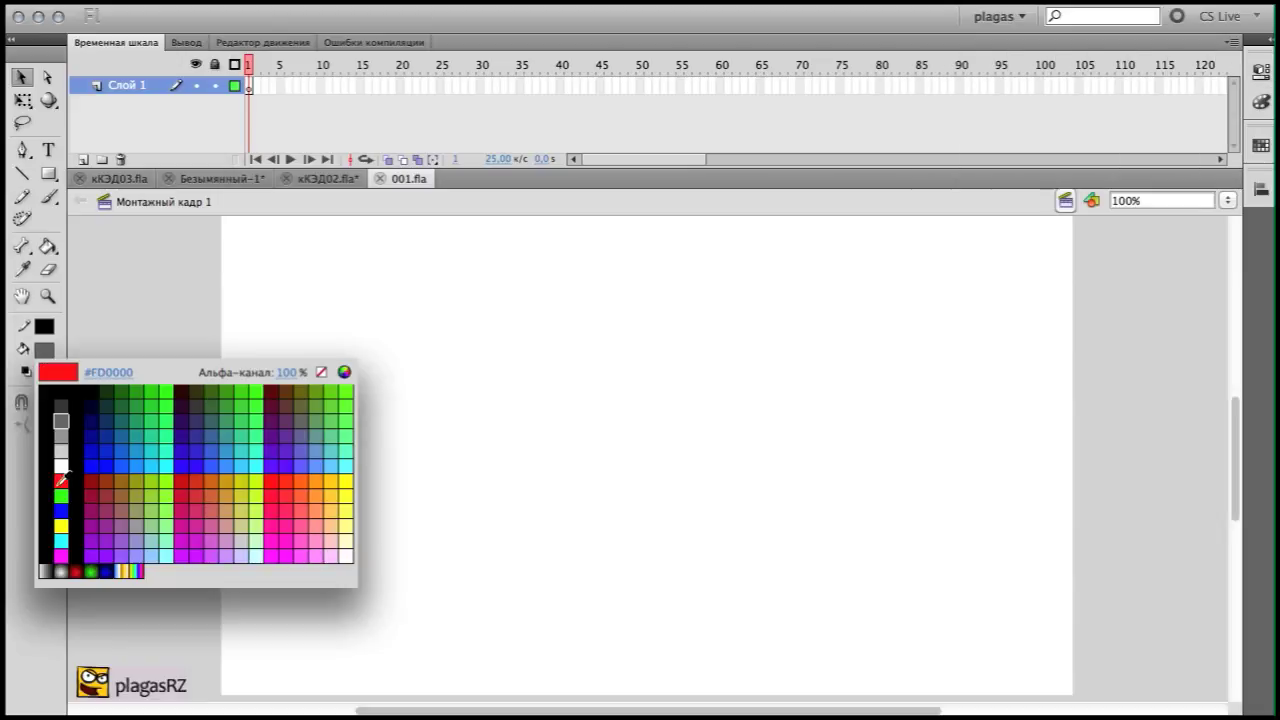
pyautogui.click(60, 488)
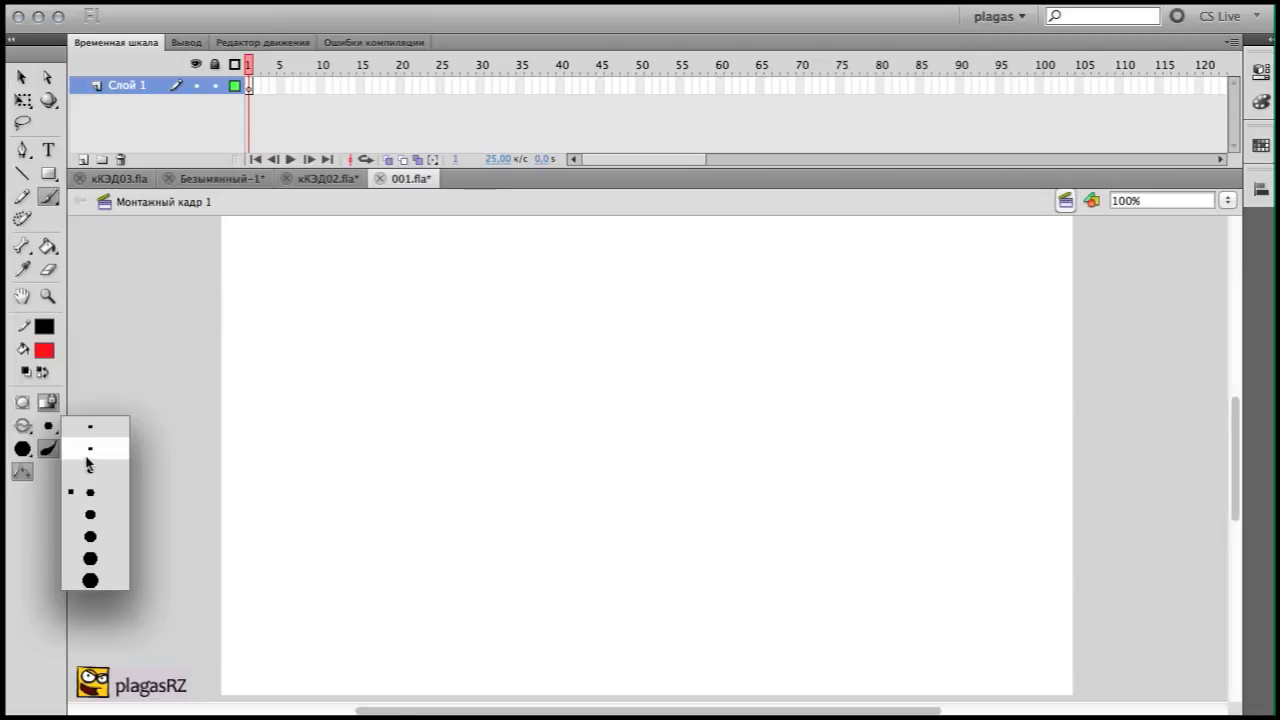
pyautogui.click(88, 452)
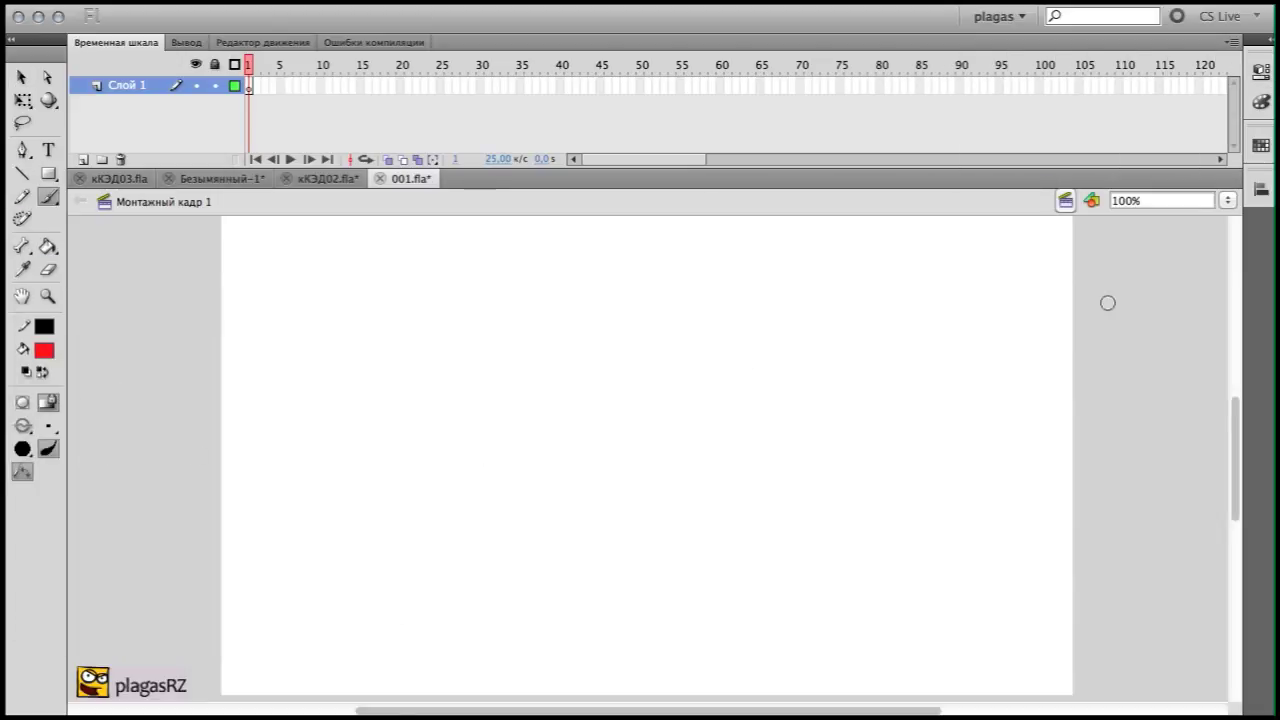
# Brush a red side-view tank hull outline mid-stage, with a tapered track section and a low upper deck
pyautogui.moveTo(458, 476); pyautogui.dragTo(758, 470)
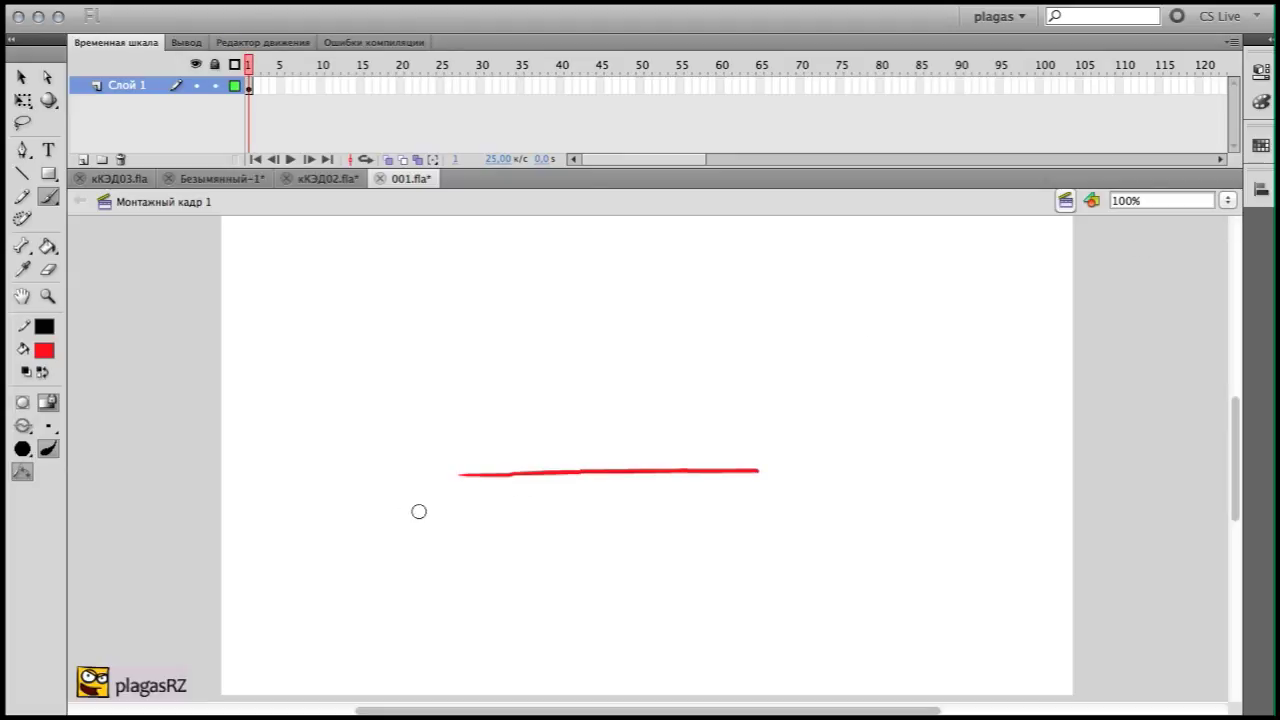
pyautogui.moveTo(462, 476)
pyautogui.mouseDown()
pyautogui.moveTo(517, 534)
pyautogui.moveTo(667, 536)
pyautogui.moveTo(715, 532)
pyautogui.moveTo(762, 472)
pyautogui.mouseUp()
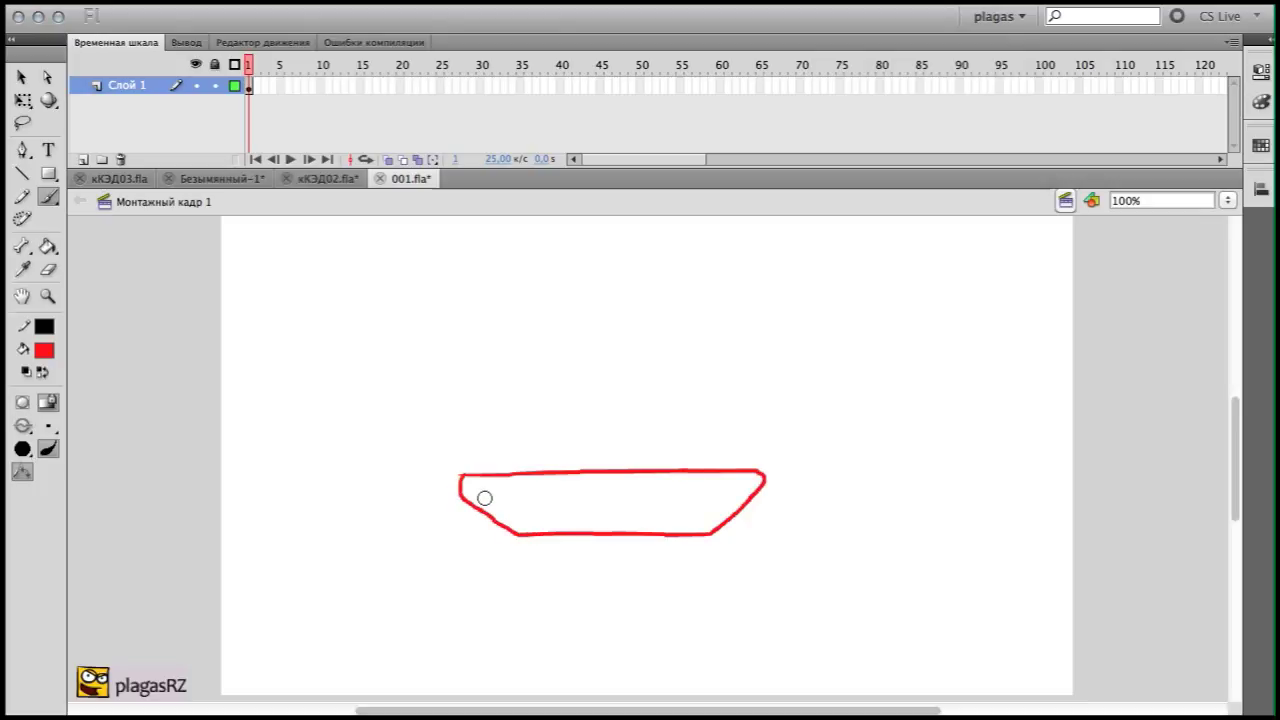
pyautogui.moveTo(461, 475)
pyautogui.mouseDown()
pyautogui.moveTo(540, 456)
pyautogui.moveTo(757, 465)
pyautogui.mouseUp()
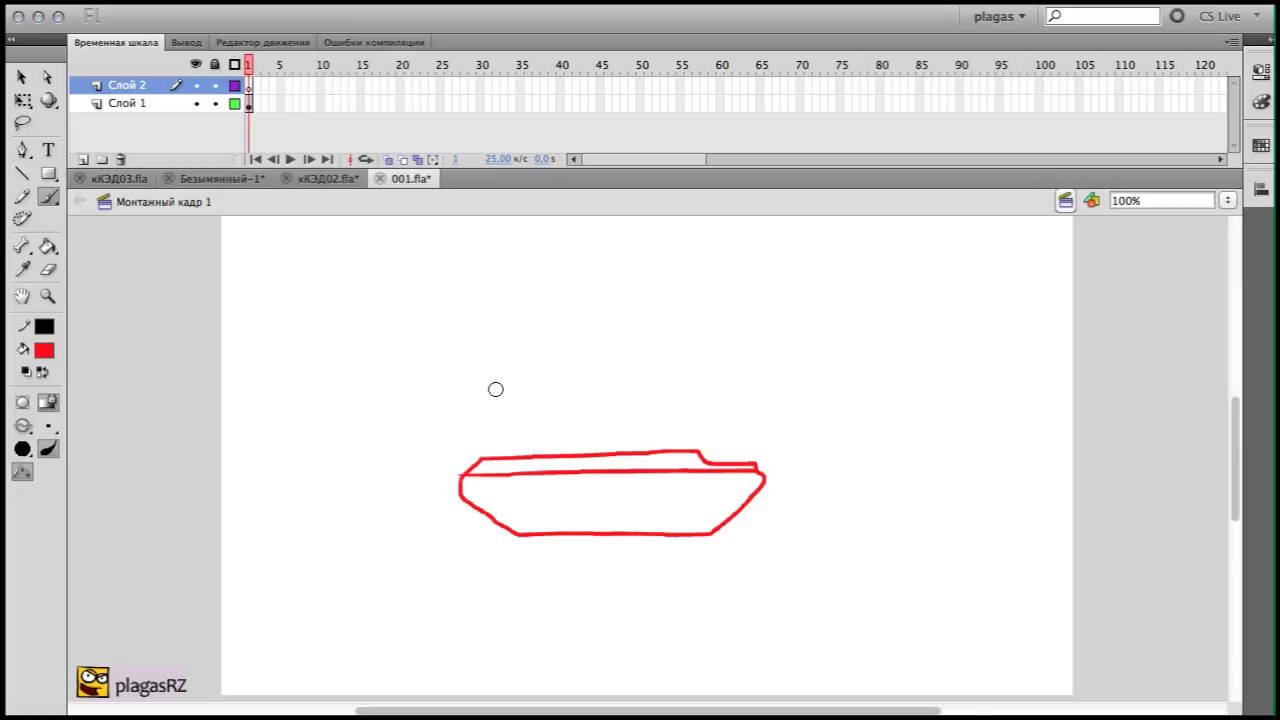
# On a new layer, brush a rounded red turret above the hull, with a mantlet, a long barrel and a muzzle brake
pyautogui.moveTo(518, 373)
pyautogui.mouseDown()
pyautogui.moveTo(483, 407)
pyautogui.moveTo(507, 440)
pyautogui.moveTo(605, 442)
pyautogui.mouseUp()
pyautogui.moveTo(688, 396); pyautogui.dragTo(614, 365)
pyautogui.moveTo(515, 372); pyautogui.dragTo(508, 375)
pyautogui.moveTo(683, 378); pyautogui.dragTo(694, 377)
pyautogui.moveTo(926, 378)
pyautogui.mouseDown()
pyautogui.moveTo(879, 394)
pyautogui.moveTo(890, 422)
pyautogui.moveTo(934, 427)
pyautogui.moveTo(928, 378)
pyautogui.mouseUp()
pyautogui.moveTo(710, 385); pyautogui.dragTo(884, 388)
pyautogui.moveTo(706, 416)
pyautogui.mouseDown()
pyautogui.moveTo(884, 420)
pyautogui.moveTo(926, 391)
pyautogui.mouseUp()
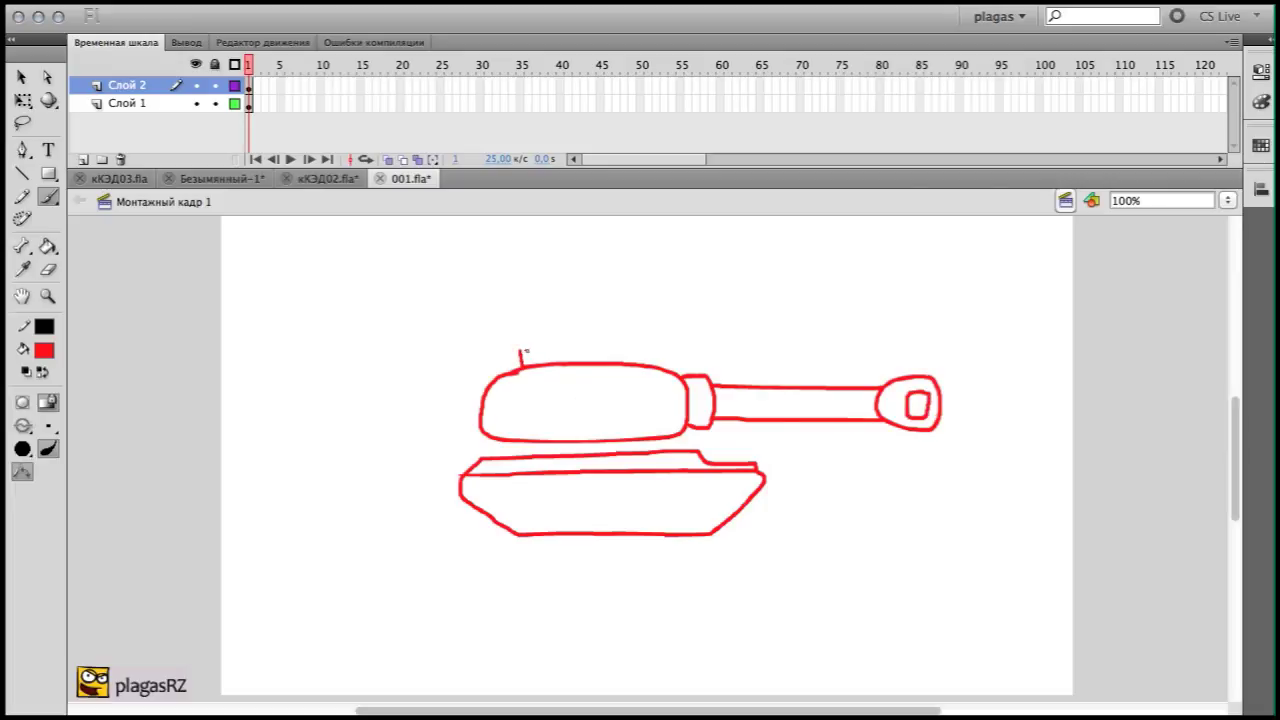
# Brush a low hatch on the turret roof, plus a round eye with a pupil and an open grin on the turret
pyautogui.moveTo(592, 356)
pyautogui.mouseDown()
pyautogui.moveTo(637, 389)
pyautogui.moveTo(652, 351)
pyautogui.moveTo(636, 336)
pyautogui.moveTo(611, 370)
pyautogui.moveTo(645, 370)
pyautogui.mouseUp()
pyautogui.press('e')
pyautogui.press('b')
pyautogui.moveTo(527, 390)
pyautogui.mouseDown()
pyautogui.moveTo(580, 410)
pyautogui.moveTo(662, 402)
pyautogui.mouseUp()
pyautogui.moveTo(527, 390)
pyautogui.mouseDown()
pyautogui.moveTo(609, 428)
pyautogui.moveTo(636, 424)
pyautogui.moveTo(561, 426)
pyautogui.moveTo(588, 424)
pyautogui.mouseUp()
pyautogui.press('super+z')
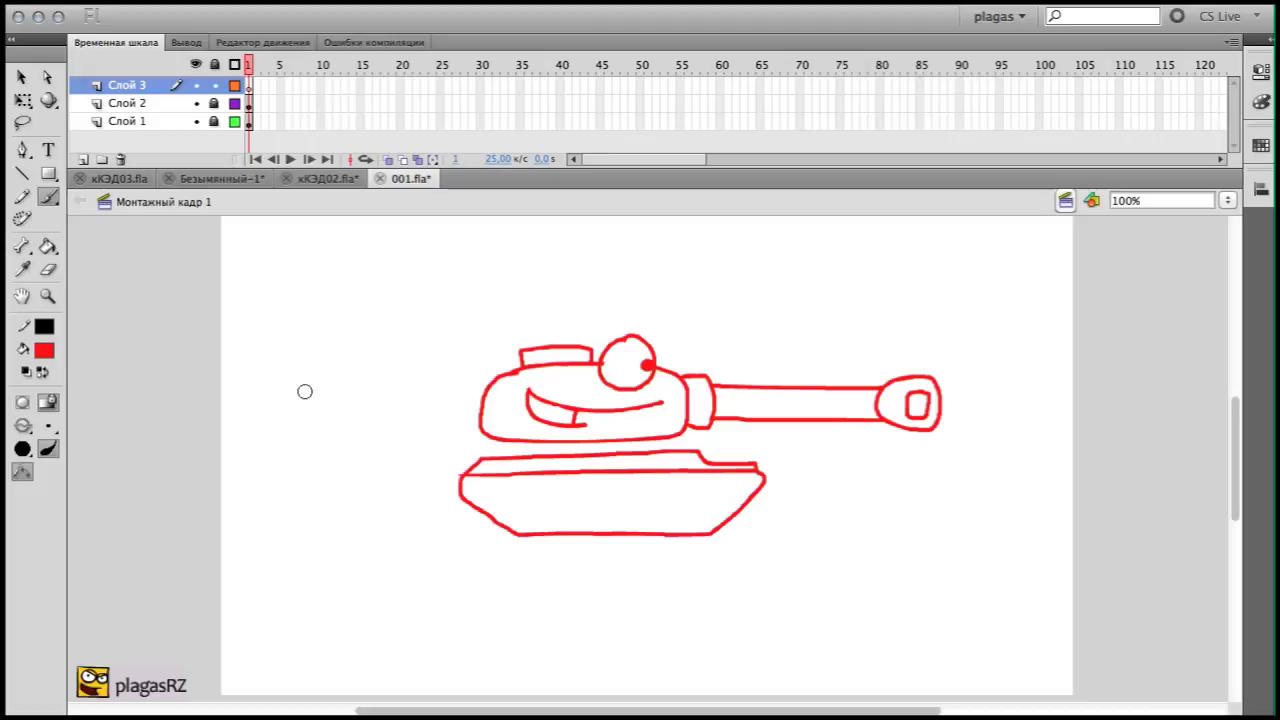
# On Слой 3, turn on Object Drawing and brush a circle in the empty area behind the turret
pyautogui.click(21, 404)
pyautogui.click(22, 404)
pyautogui.moveTo(297, 327)
pyautogui.mouseDown()
pyautogui.moveTo(305, 358)
pyautogui.moveTo(362, 350)
pyautogui.mouseUp()
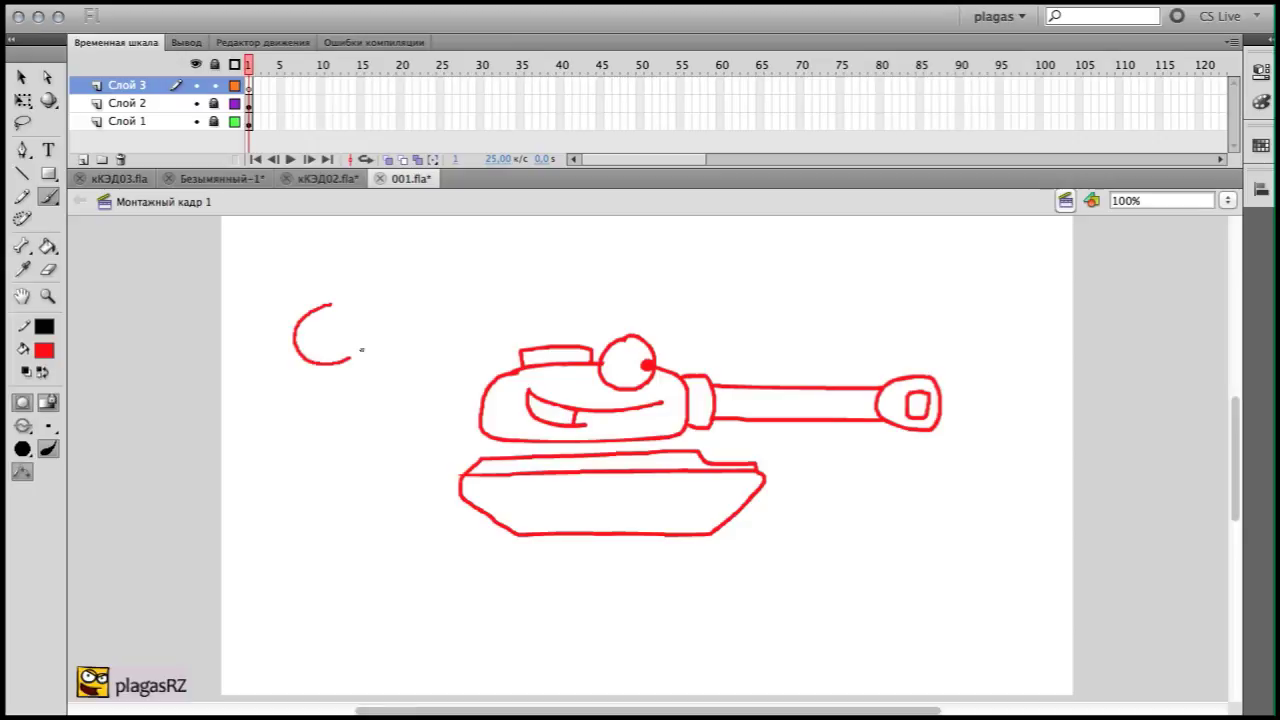
pyautogui.moveTo(344, 307); pyautogui.dragTo(333, 303)
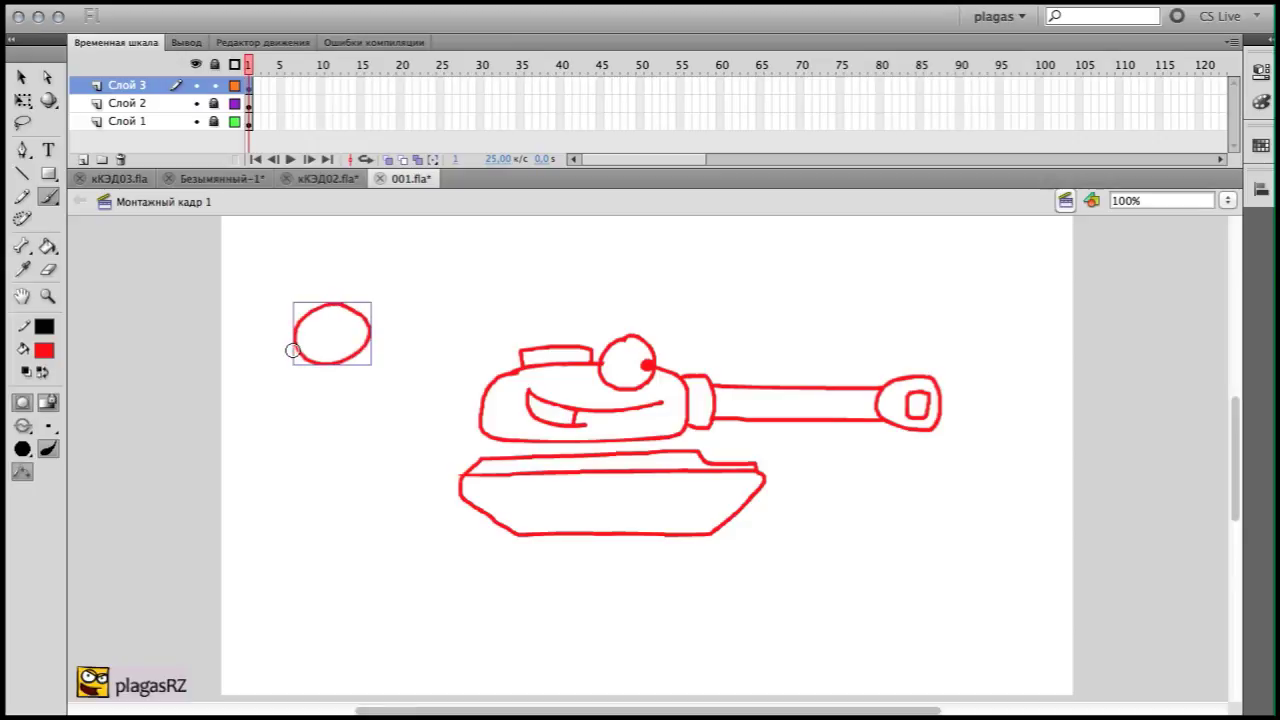
# Move the brushed circle slightly, then reselect it and break it apart into a plain shape
pyautogui.click(20, 77)
pyautogui.moveTo(337, 309)
pyautogui.mouseDown()
pyautogui.moveTo(323, 297)
pyautogui.moveTo(329, 324)
pyautogui.mouseUp()
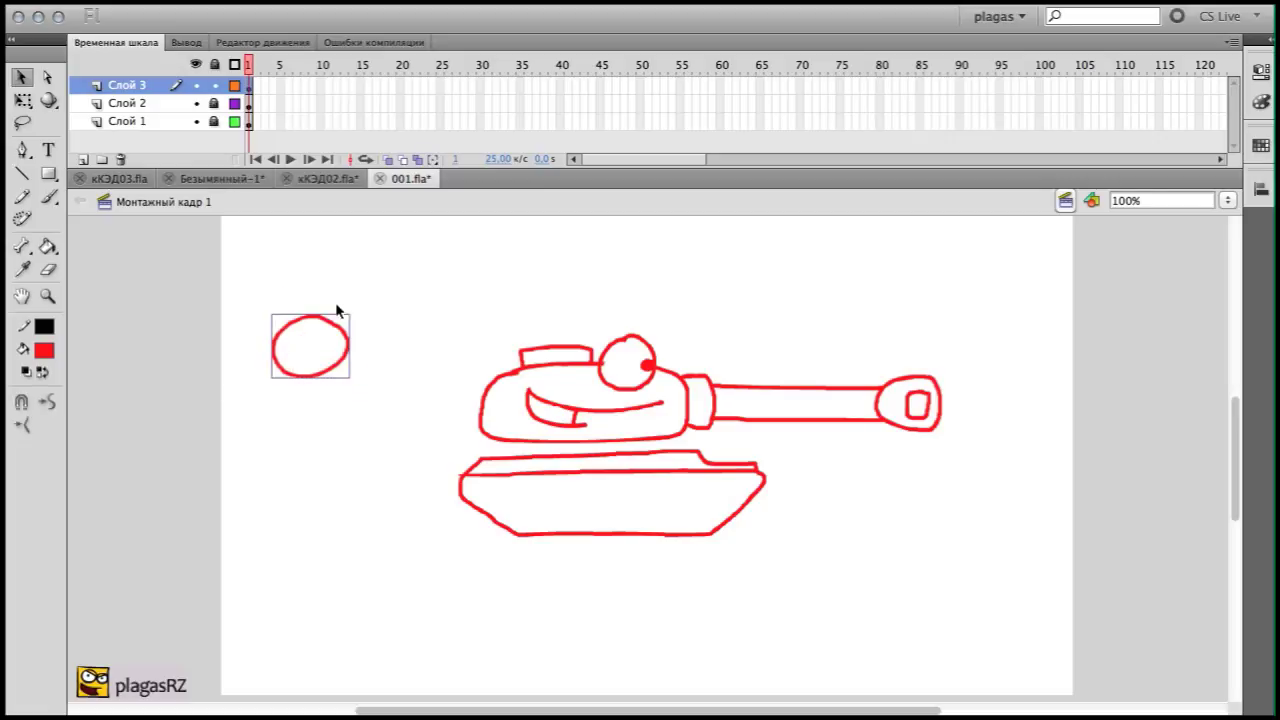
pyautogui.moveTo(400, 241); pyautogui.dragTo(280, 356)
pyautogui.hotkey('ctrl', 'b')
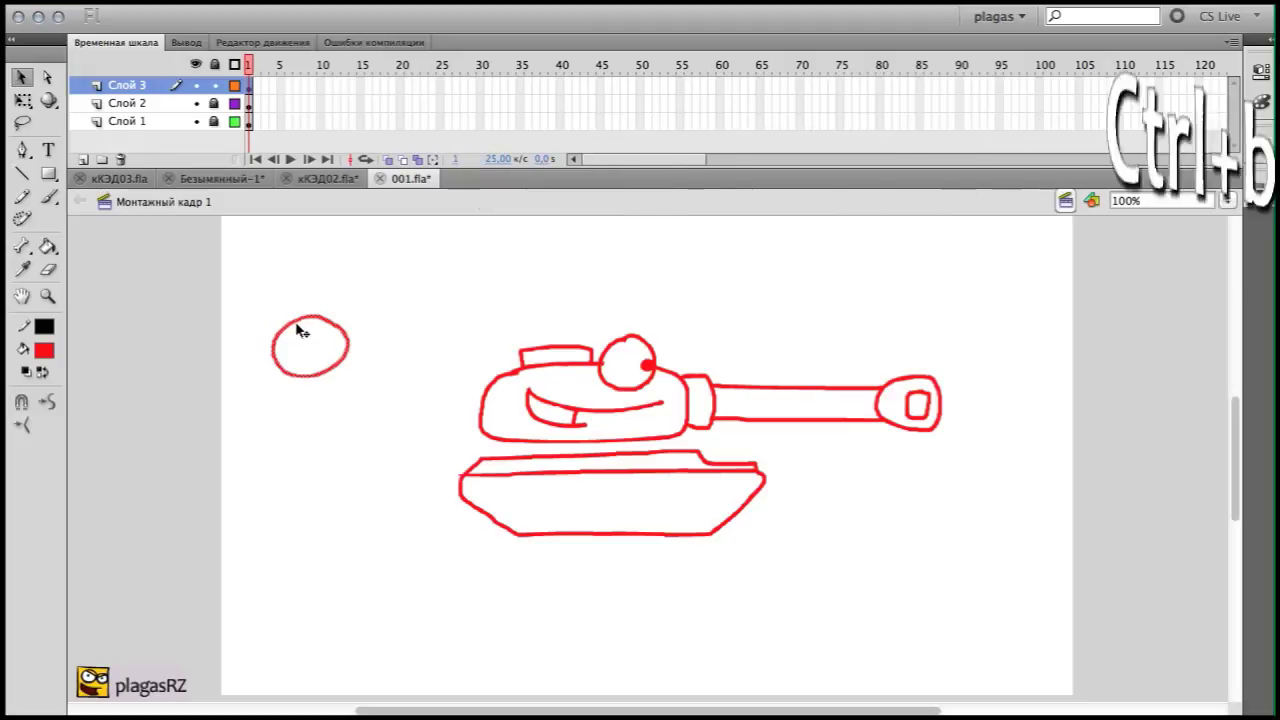
# On Слой 2, brush a rectangular neck joining the turret to the hull deck
pyautogui.press('b')
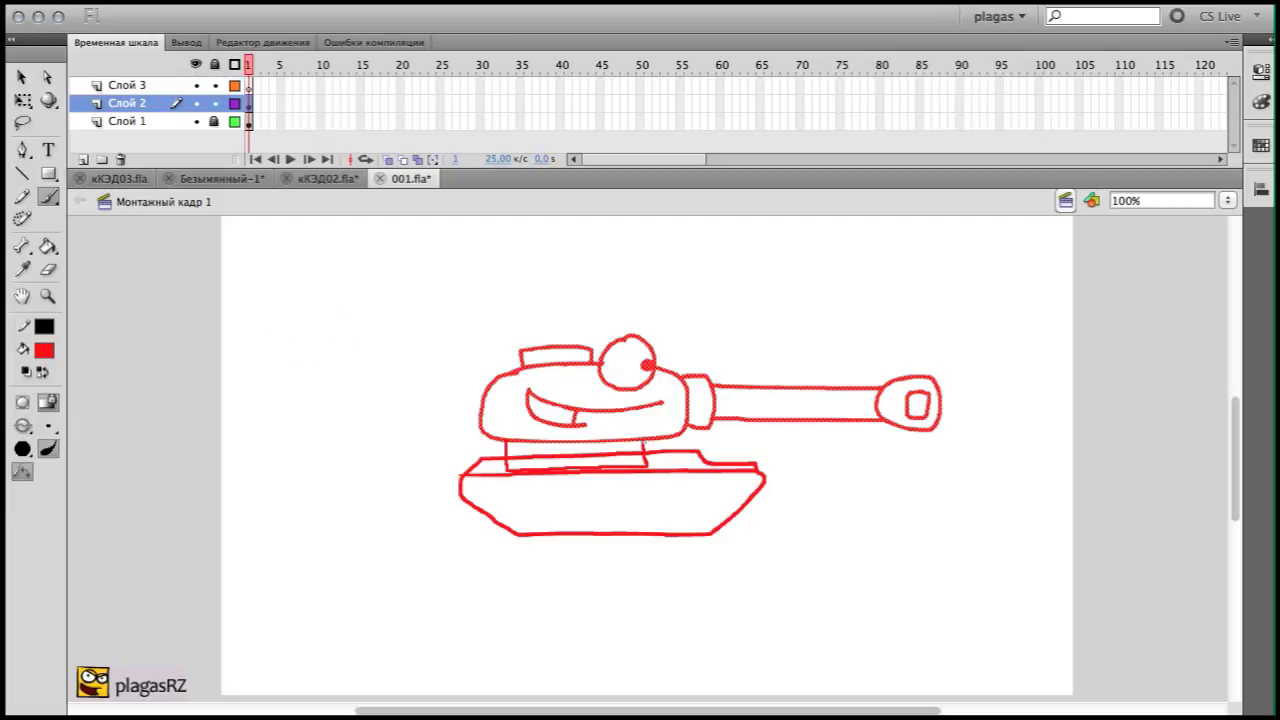
pyautogui.press('Escape')
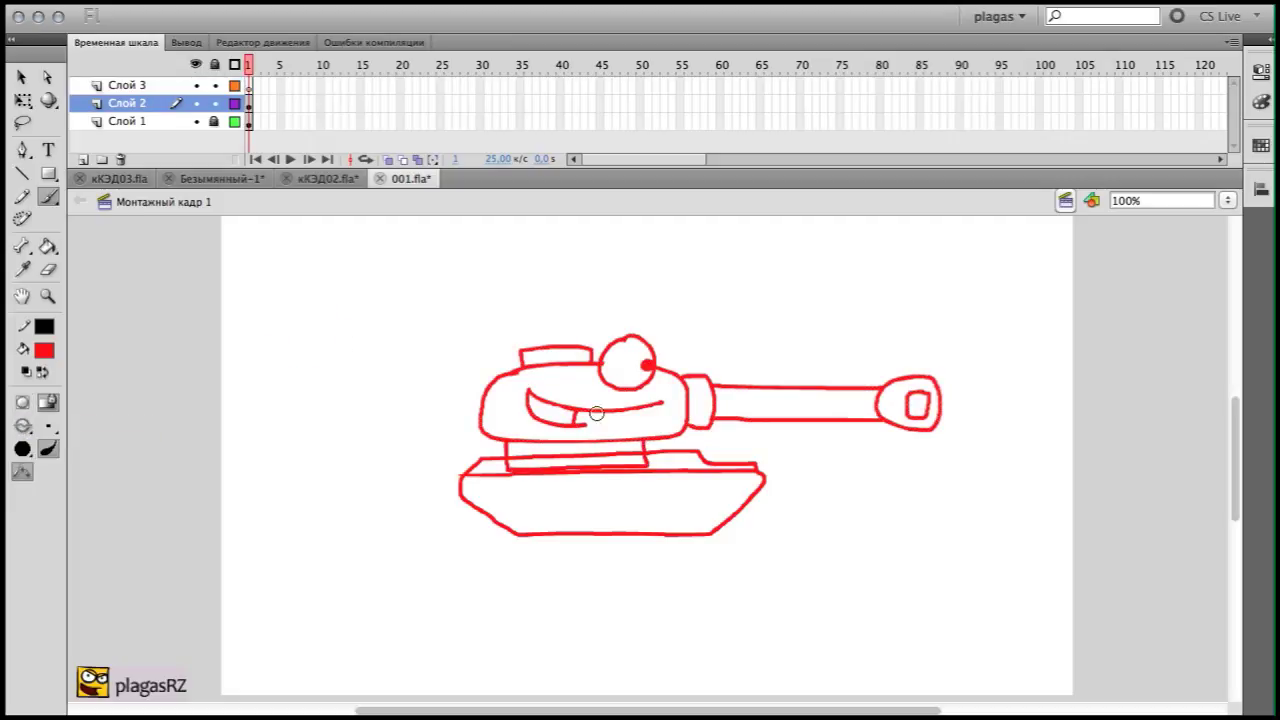
# Lock Слой 2, unlock Слой 1 and brush a second horizontal line along the hull just below its deck edge
pyautogui.click(214, 103)
pyautogui.click(214, 121)
pyautogui.click(140, 121)
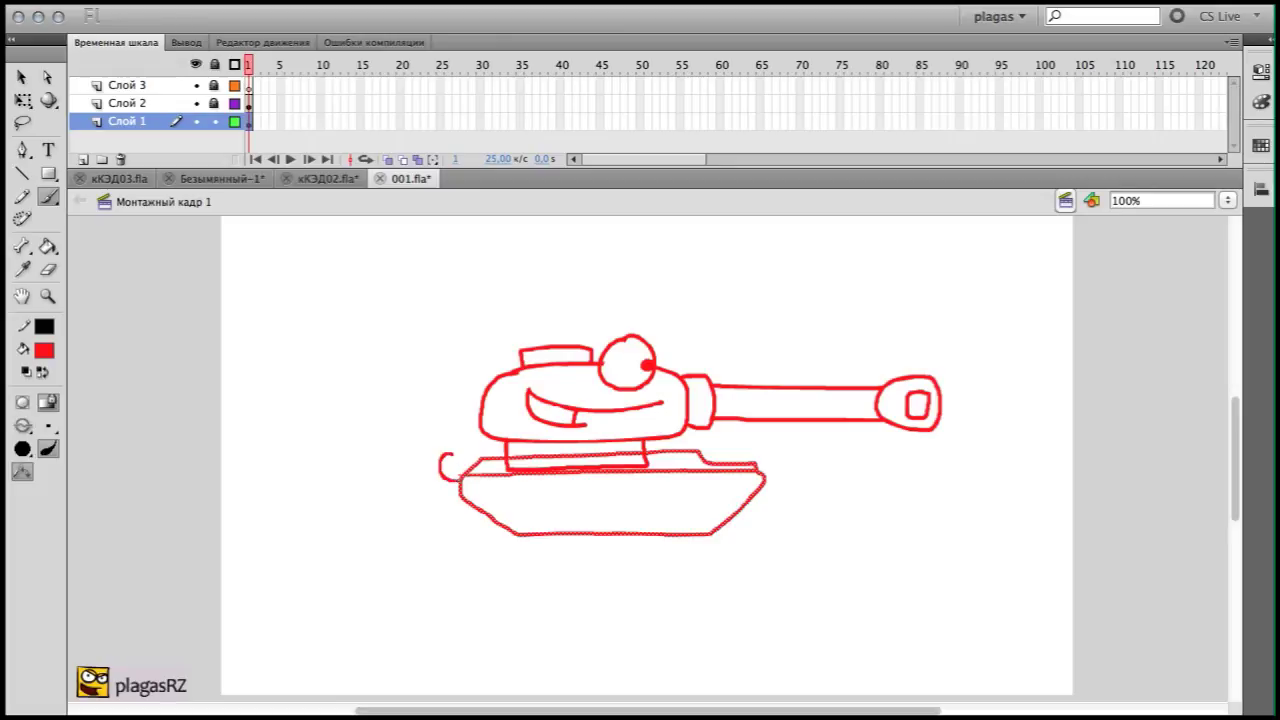
pyautogui.moveTo(456, 454); pyautogui.dragTo(496, 490)
pyautogui.press('super+z')
pyautogui.moveTo(611, 488)
pyautogui.mouseDown()
pyautogui.moveTo(760, 487)
pyautogui.moveTo(709, 494)
pyautogui.mouseUp()
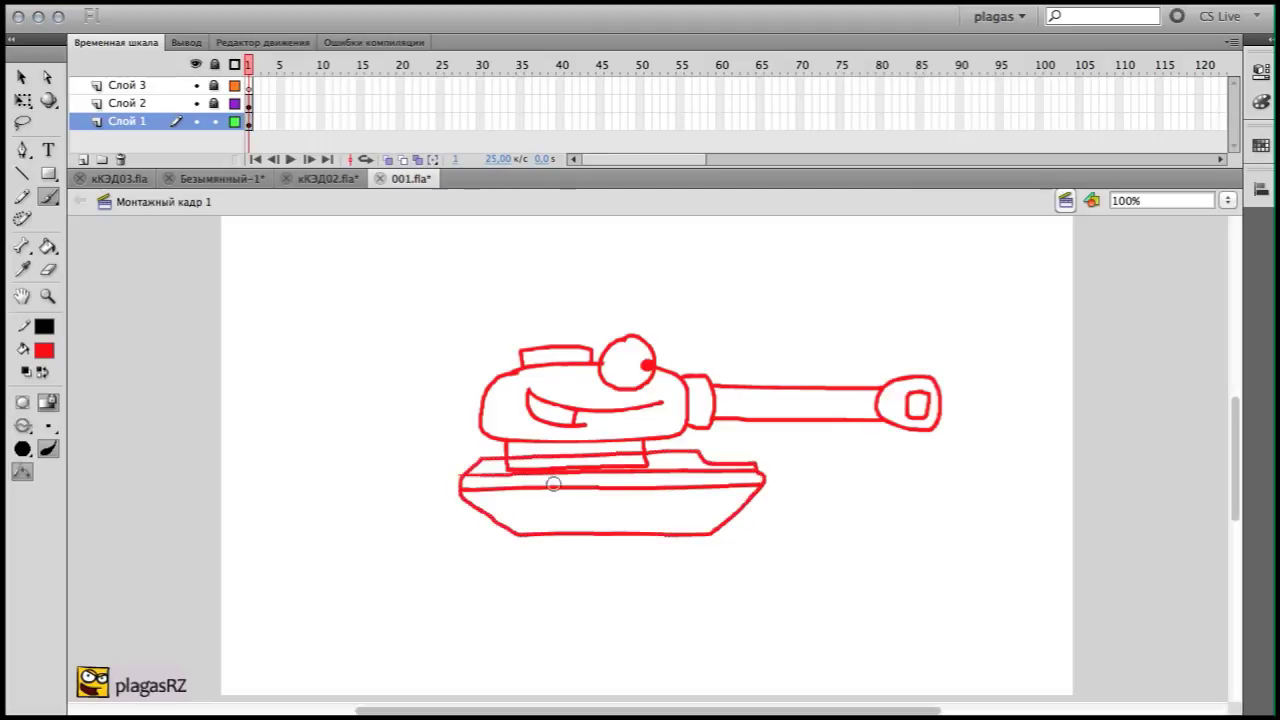
# Brush a circle at the rear of the hull and two small circles on its lower side
pyautogui.moveTo(457, 458); pyautogui.dragTo(449, 457)
pyautogui.moveTo(540, 504); pyautogui.dragTo(541, 503)
pyautogui.moveTo(652, 497); pyautogui.dragTo(655, 502)
pyautogui.hotkey('ctrl', 'z')
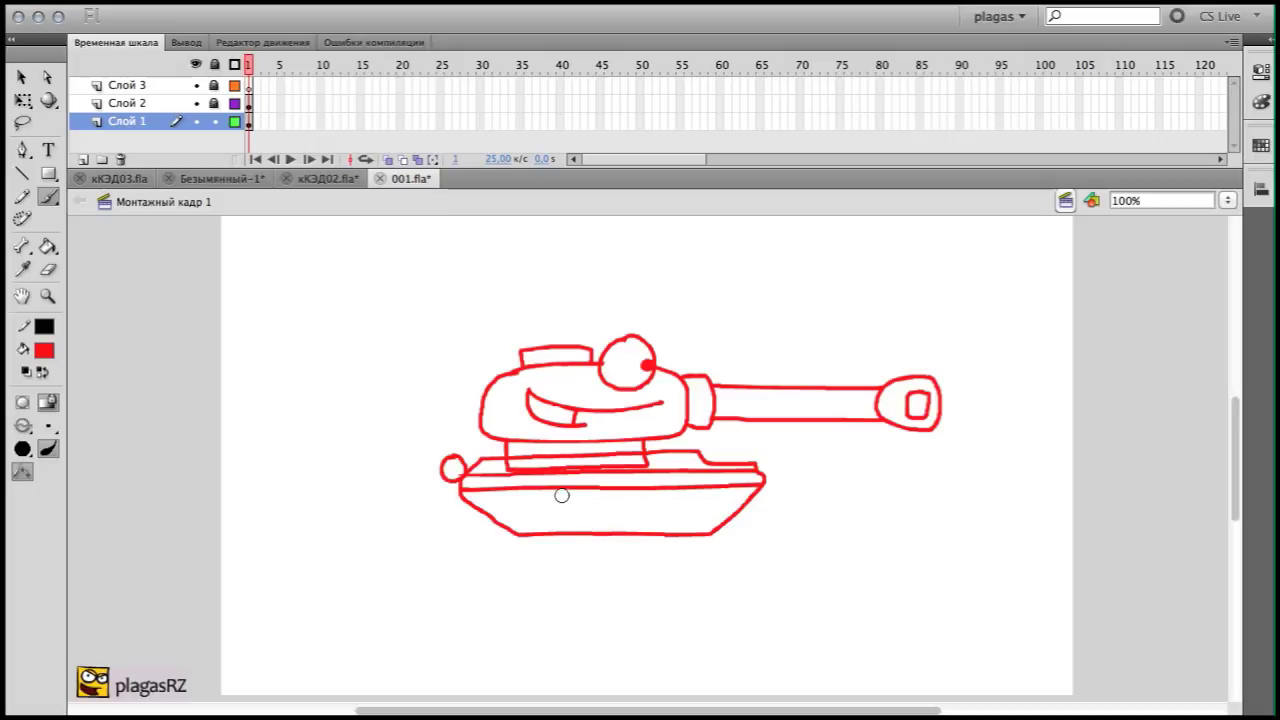
pyautogui.moveTo(669, 497); pyautogui.dragTo(668, 497)
# Lock Слой 1 and brush five round wheels on Слой 3, two raised at the ends and three along the hull's underside
pyautogui.click(214, 121)
pyautogui.click(214, 85)
pyautogui.click(140, 85)
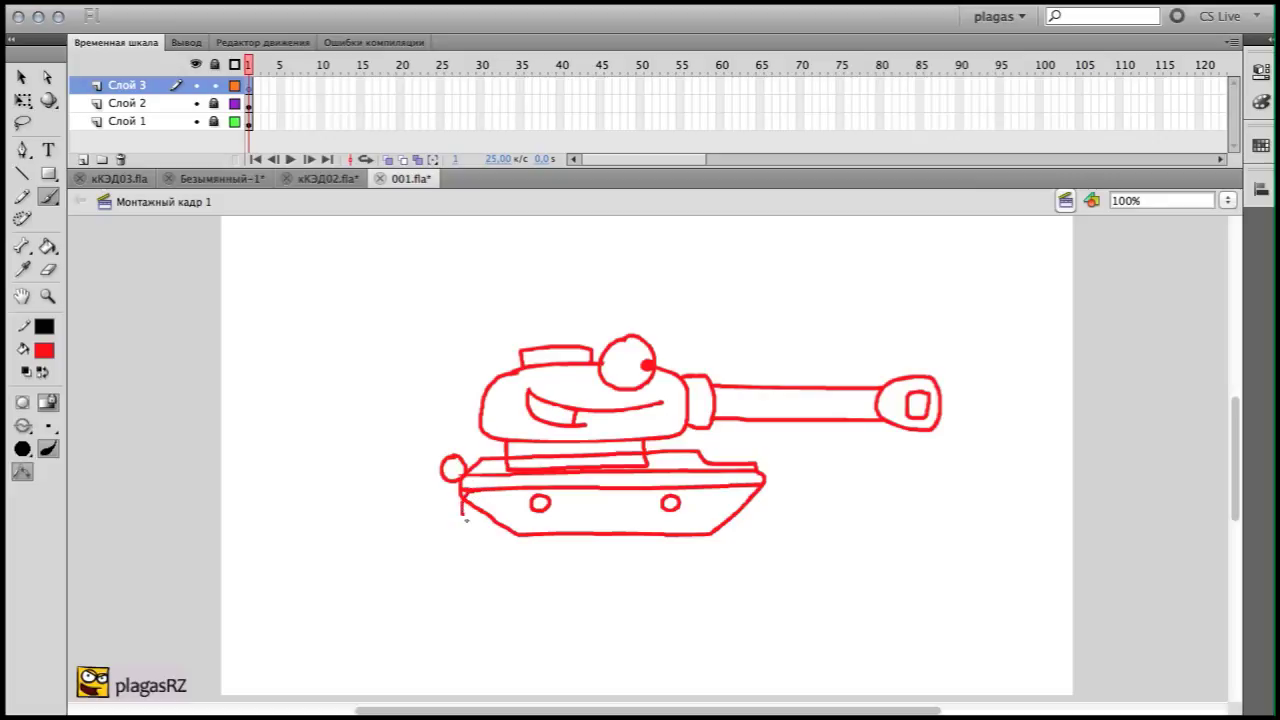
pyautogui.press('super+z')
pyautogui.moveTo(478, 493)
pyautogui.mouseDown()
pyautogui.moveTo(506, 512)
pyautogui.moveTo(498, 494)
pyautogui.moveTo(463, 524)
pyautogui.moveTo(488, 483)
pyautogui.mouseUp()
pyautogui.press('super+z')
pyautogui.press('super+z')
pyautogui.moveTo(737, 480); pyautogui.dragTo(741, 480)
pyautogui.moveTo(542, 511); pyautogui.dragTo(546, 511)
pyautogui.moveTo(610, 510)
pyautogui.mouseDown()
pyautogui.moveTo(606, 556)
pyautogui.moveTo(612, 510)
pyautogui.mouseUp()
pyautogui.moveTo(686, 508)
pyautogui.mouseDown()
pyautogui.moveTo(700, 512)
pyautogui.moveTo(688, 508)
pyautogui.mouseUp()
pyautogui.press('v')
pyautogui.click(197, 103)
pyautogui.click(197, 103)
pyautogui.click(196, 103)
pyautogui.click(196, 121)
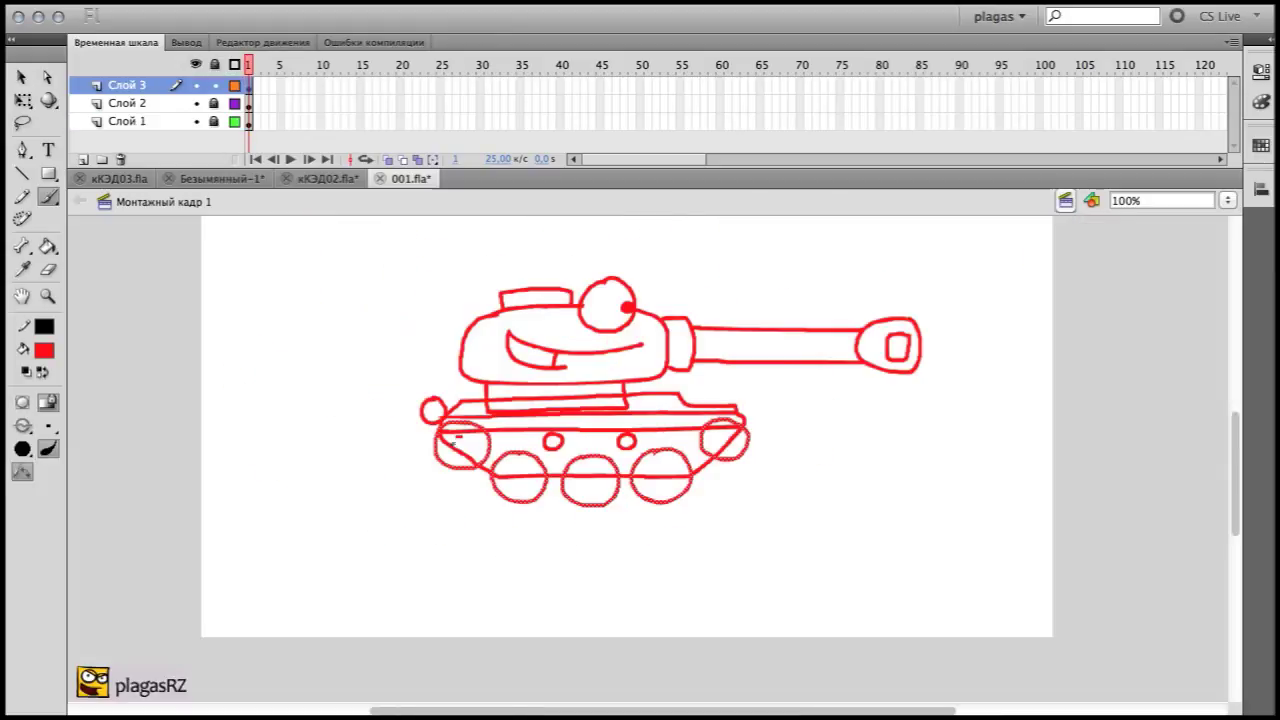
# Brush a small hub circle inside each of the five wheels
pyautogui.moveTo(462, 436); pyautogui.dragTo(458, 452)
pyautogui.moveTo(522, 474); pyautogui.dragTo(516, 482)
pyautogui.moveTo(592, 474); pyautogui.dragTo(588, 486)
pyautogui.moveTo(670, 472); pyautogui.dragTo(662, 484)
pyautogui.moveTo(734, 432); pyautogui.dragTo(726, 446)
# Select the artwork on all three layers and recolour the tank's lines black
pyautogui.press('v')
pyautogui.hotkey('ctrl', 'a')
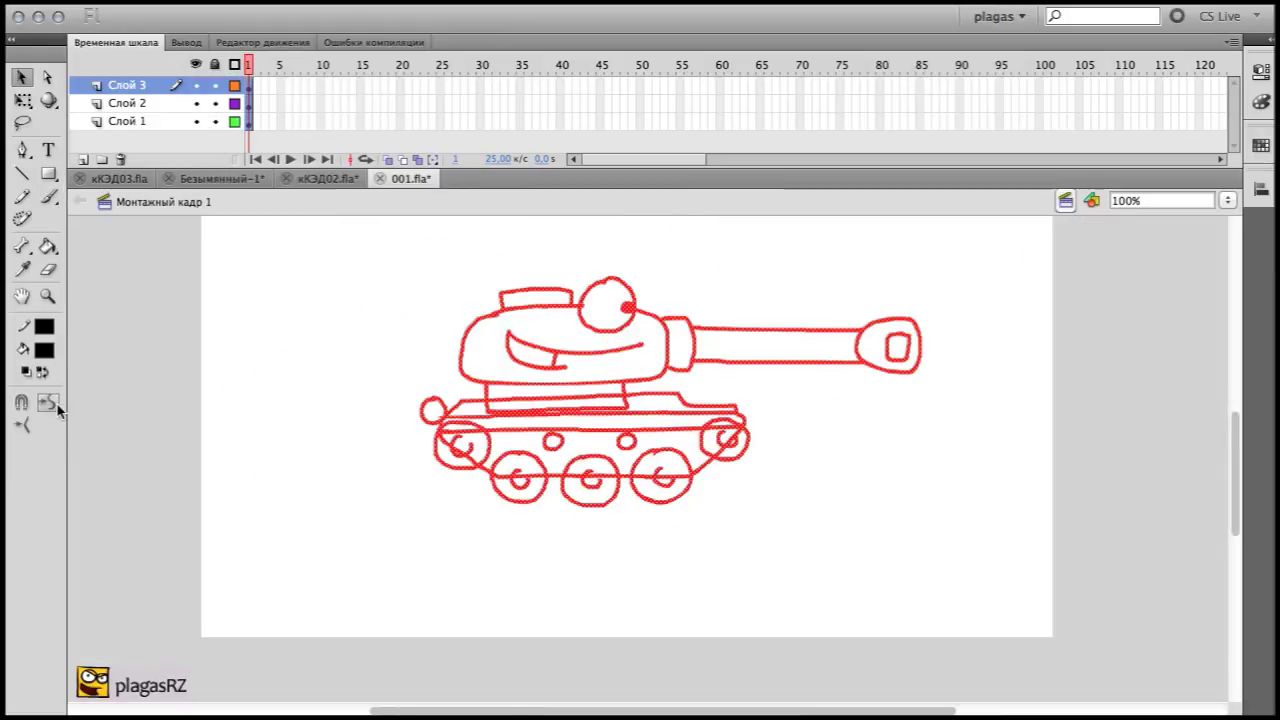
pyautogui.click(26, 371)
pyautogui.click(80, 380)
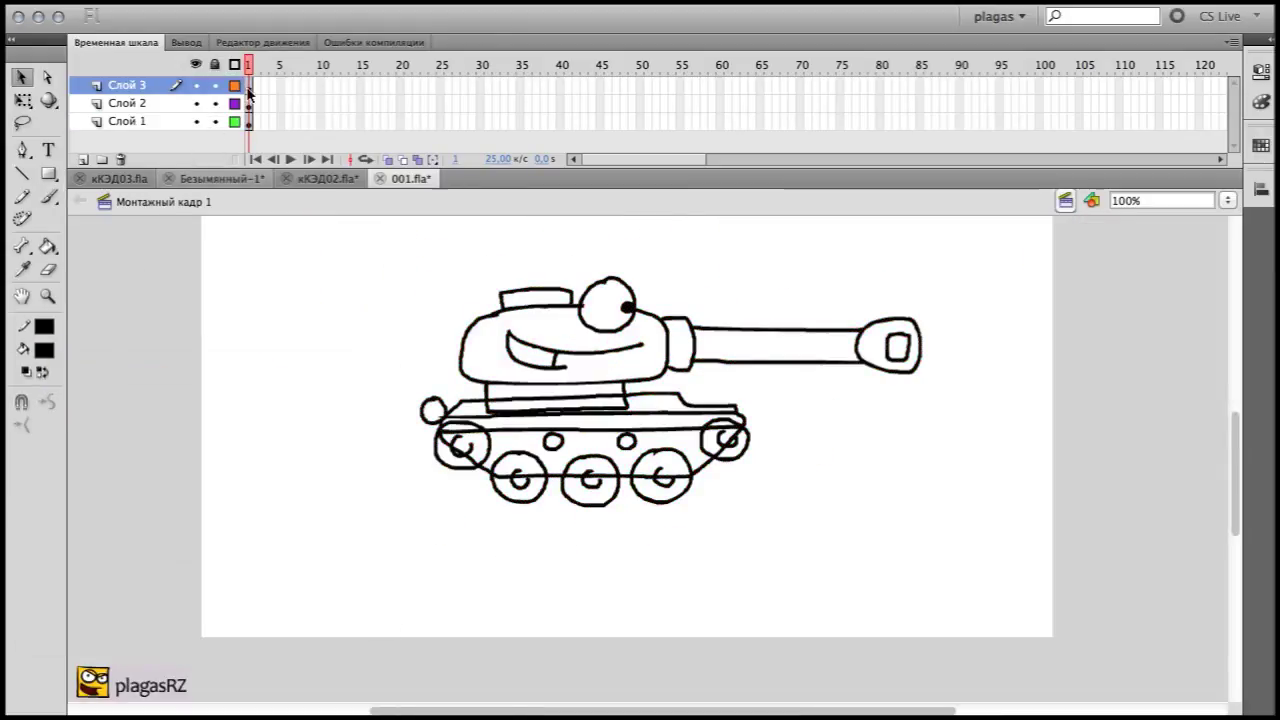
# Lock and hide Слой 2 and Слой 3 so that only the hull on Слой 1 is shown
pyautogui.click(215, 103)
pyautogui.click(215, 85)
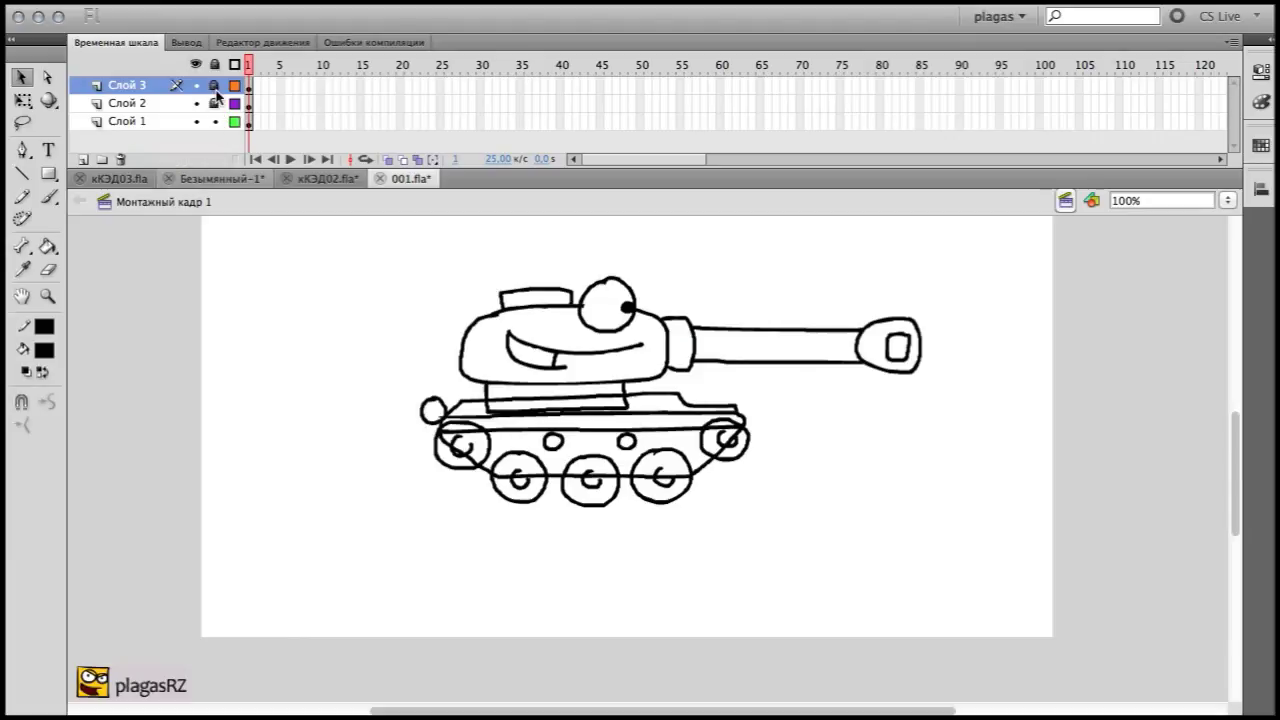
pyautogui.click(196, 103)
pyautogui.click(196, 85)
pyautogui.click(47, 296)
pyautogui.moveTo(332, 329); pyautogui.dragTo(811, 527)
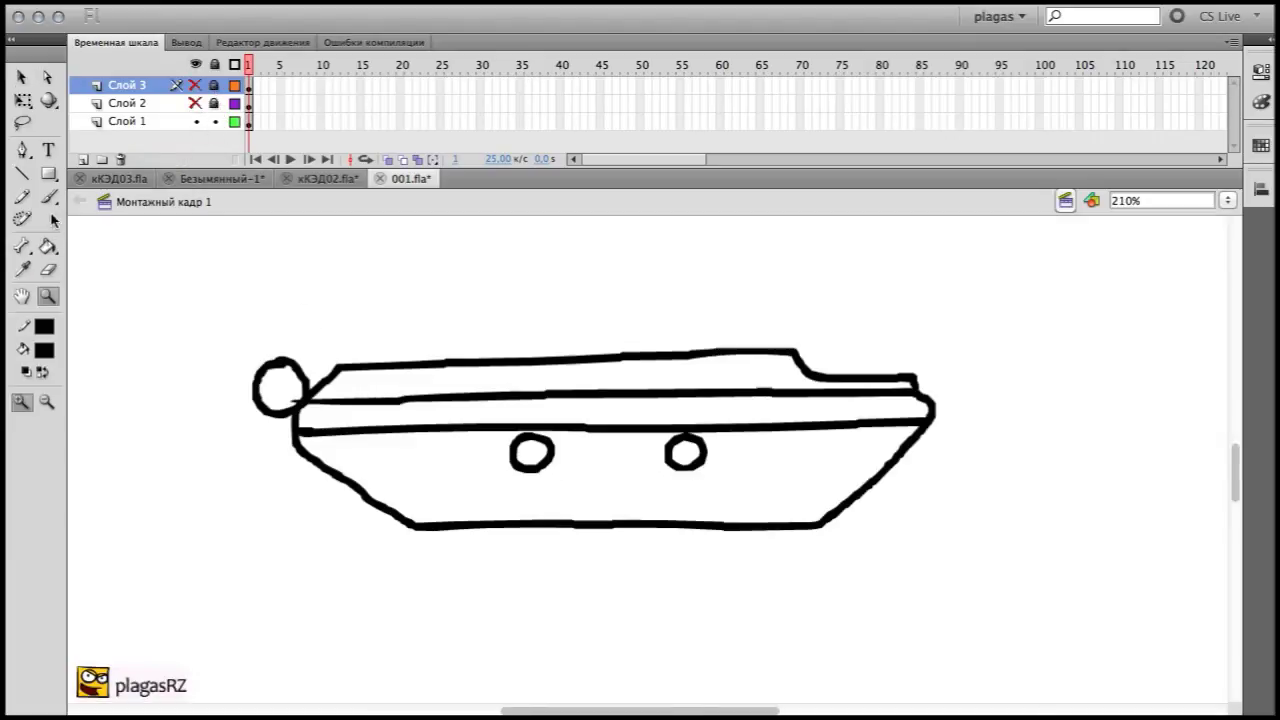
# Set the fill colour to green and fill the hull's upper deck and the narrow band below it using the Paint Bucket
pyautogui.click(47, 354)
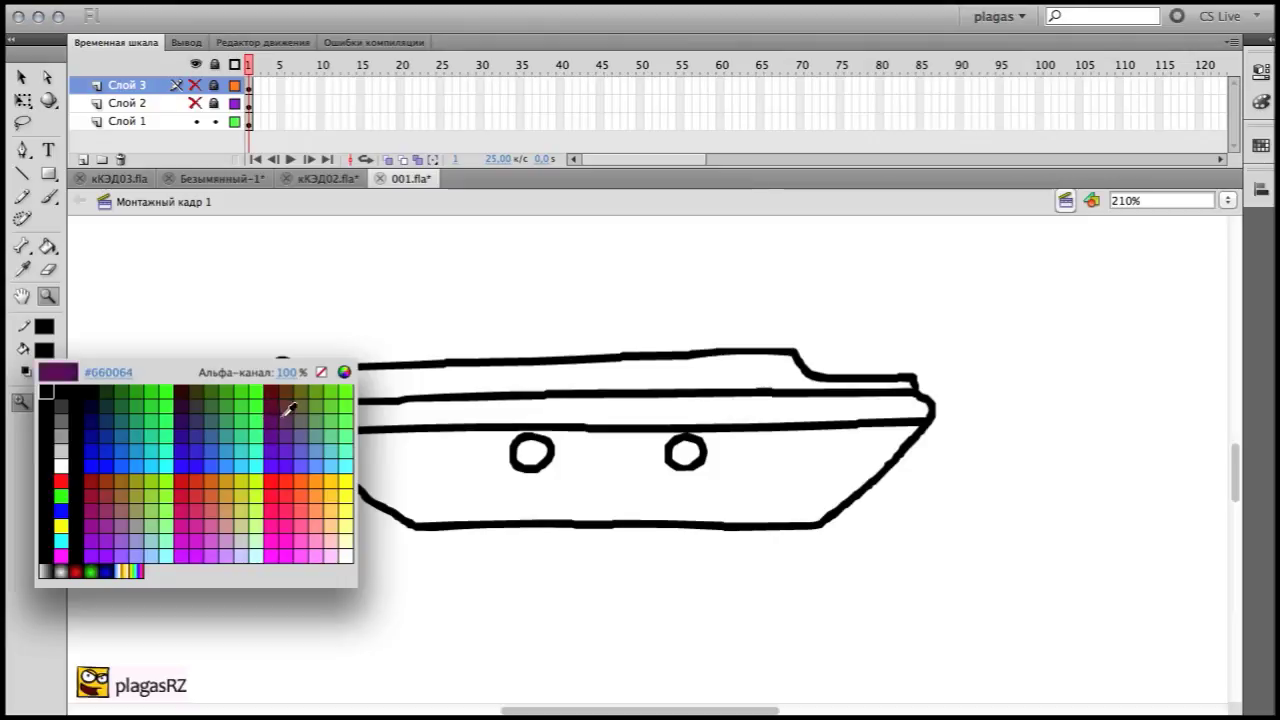
pyautogui.click(314, 393)
pyautogui.click(393, 380)
pyautogui.click(1227, 200)
pyautogui.click(1195, 297)
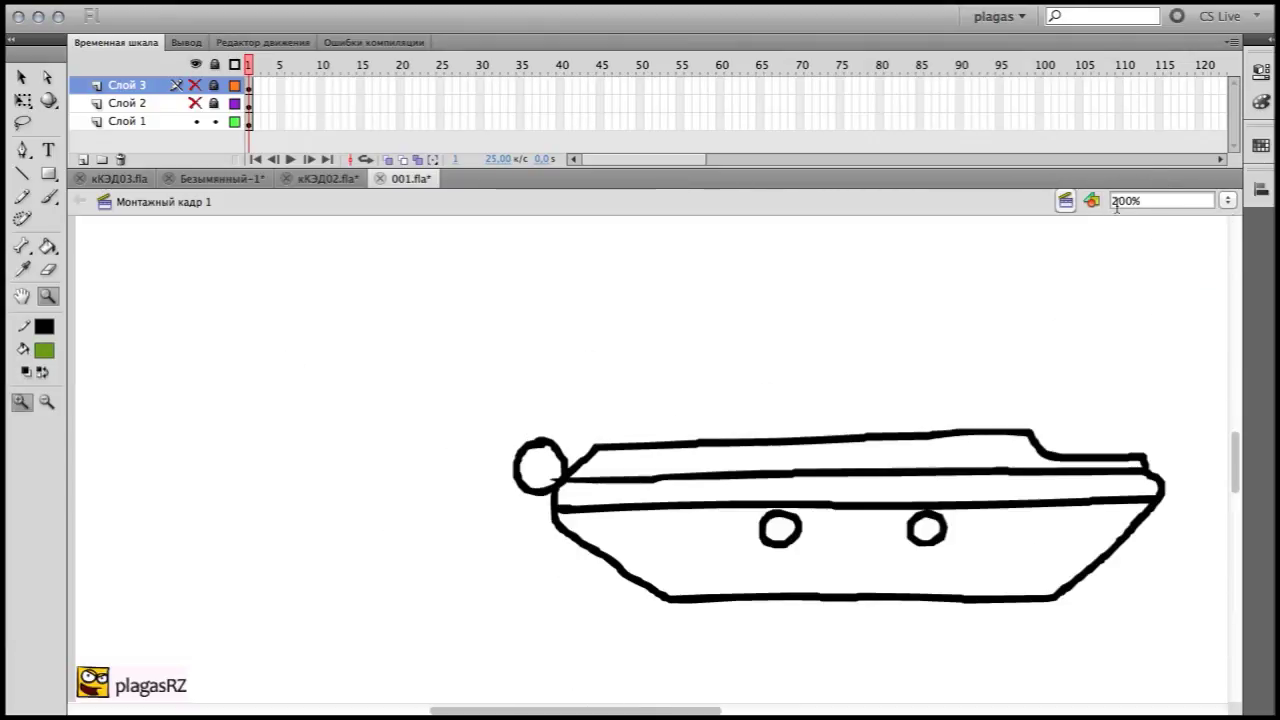
pyautogui.press('k')
pyautogui.moveTo(766, 458); pyautogui.dragTo(599, 408)
pyautogui.press('super+a')
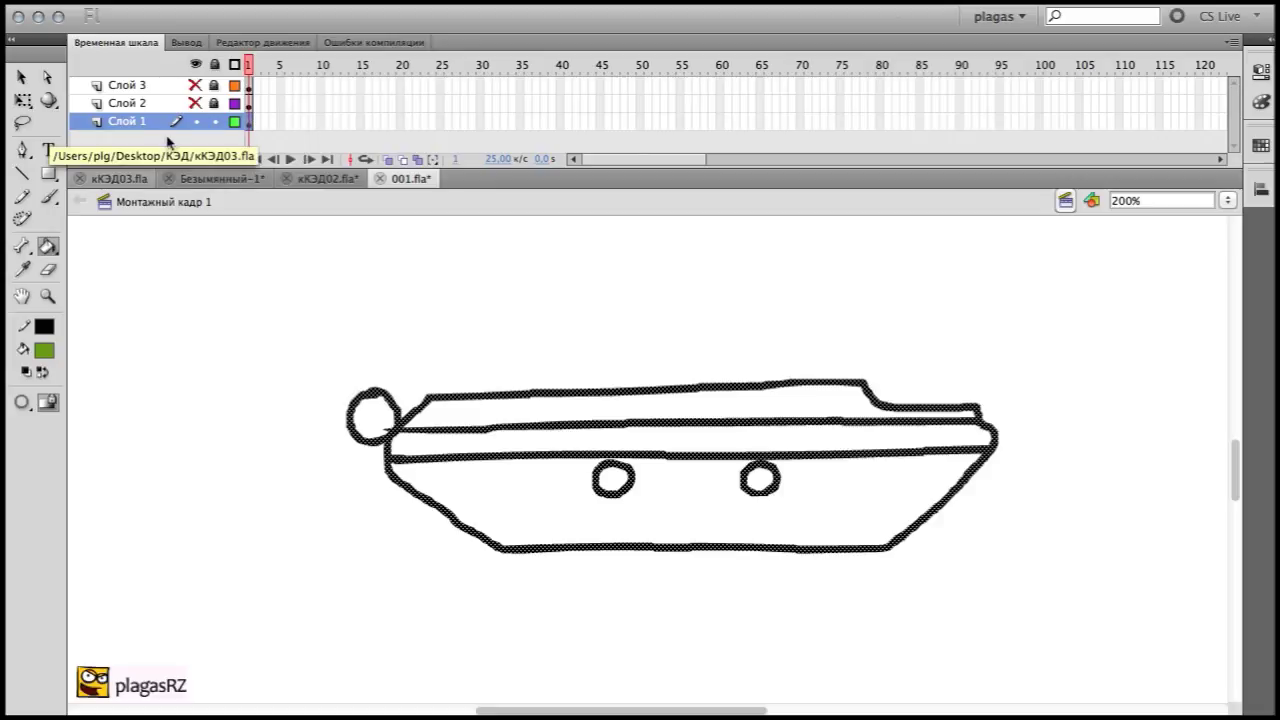
pyautogui.click(457, 411)
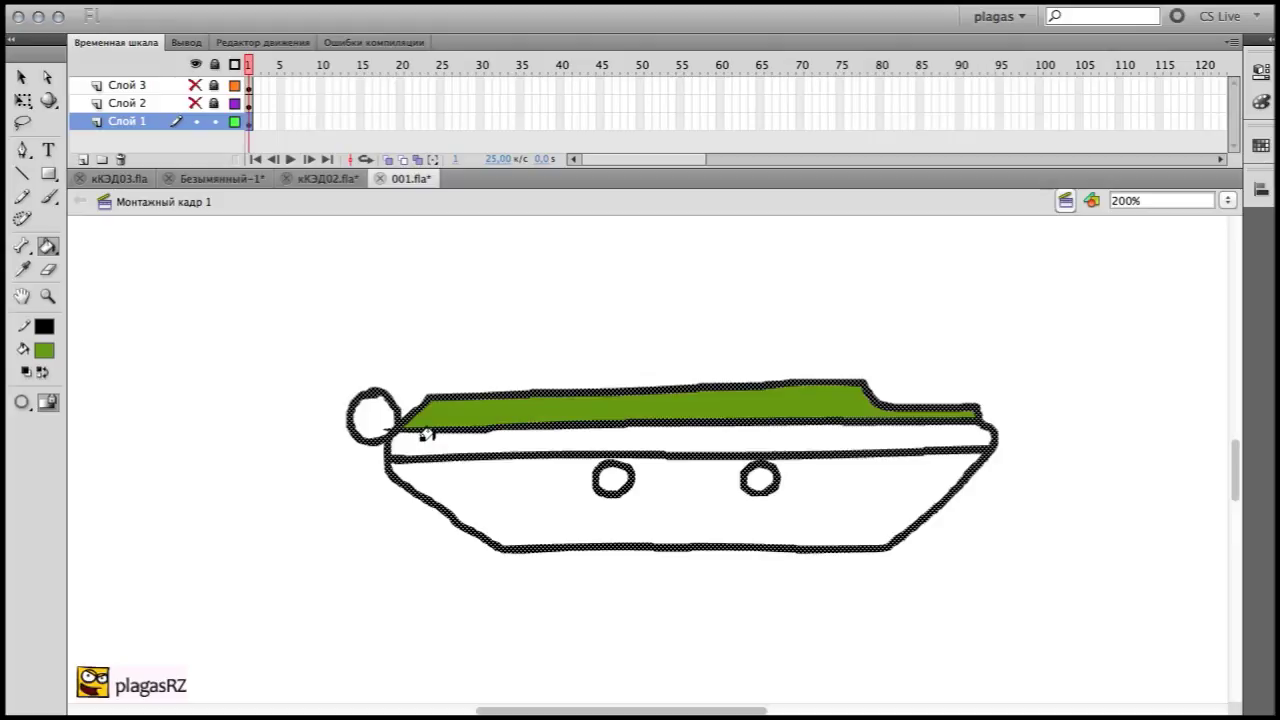
pyautogui.click(424, 445)
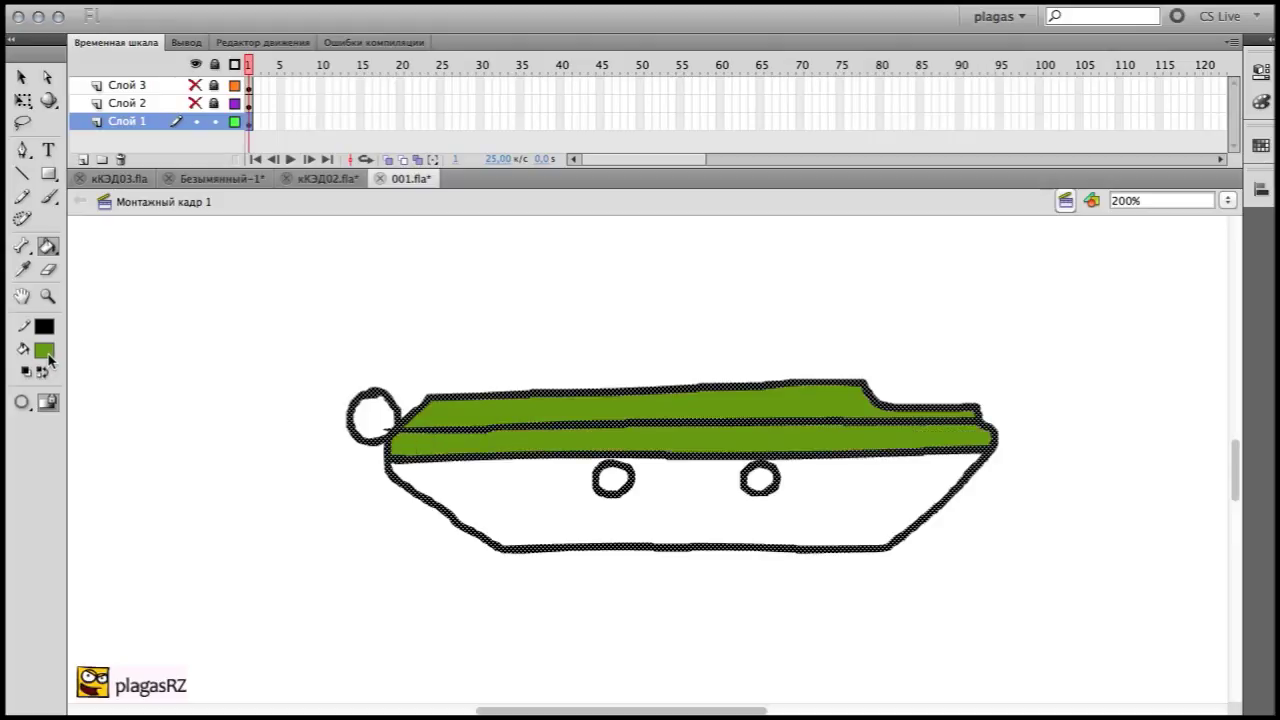
# Deselect the hull artwork and fill the two small circles on its side with the same green
pyautogui.press('v')
pyautogui.click(770, 374)
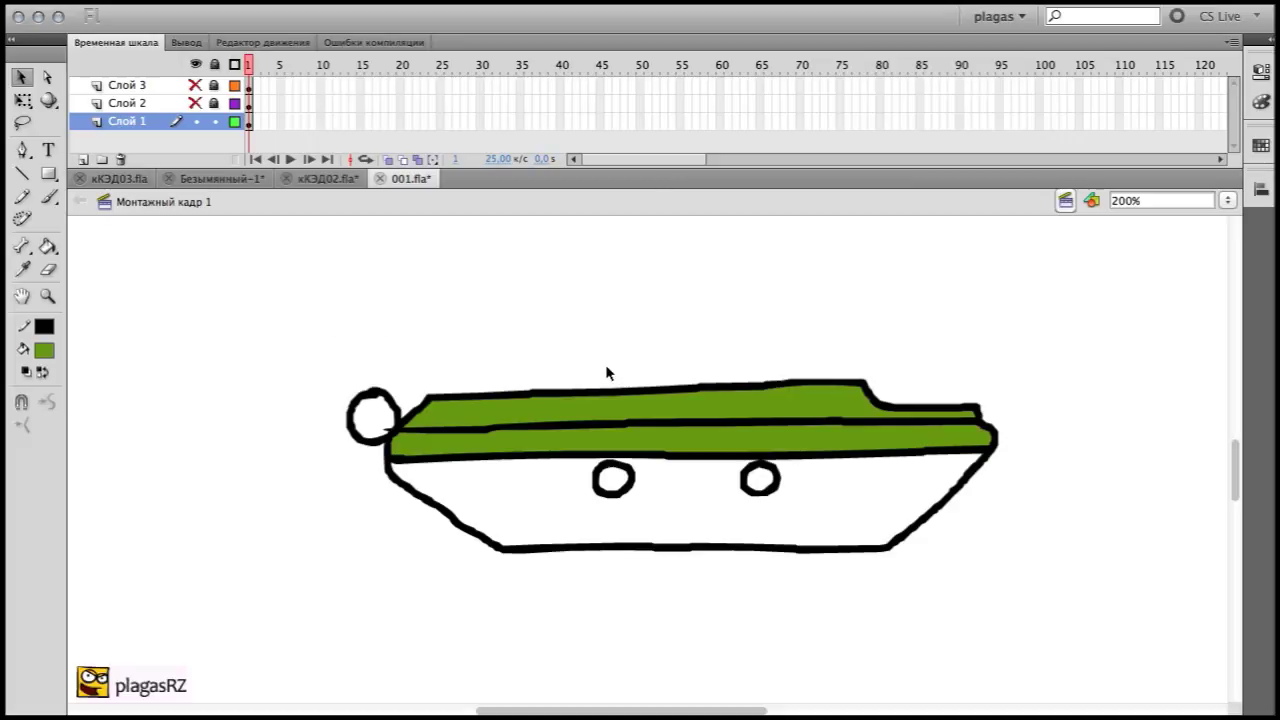
pyautogui.press('k')
pyautogui.click(613, 479)
pyautogui.click(760, 479)
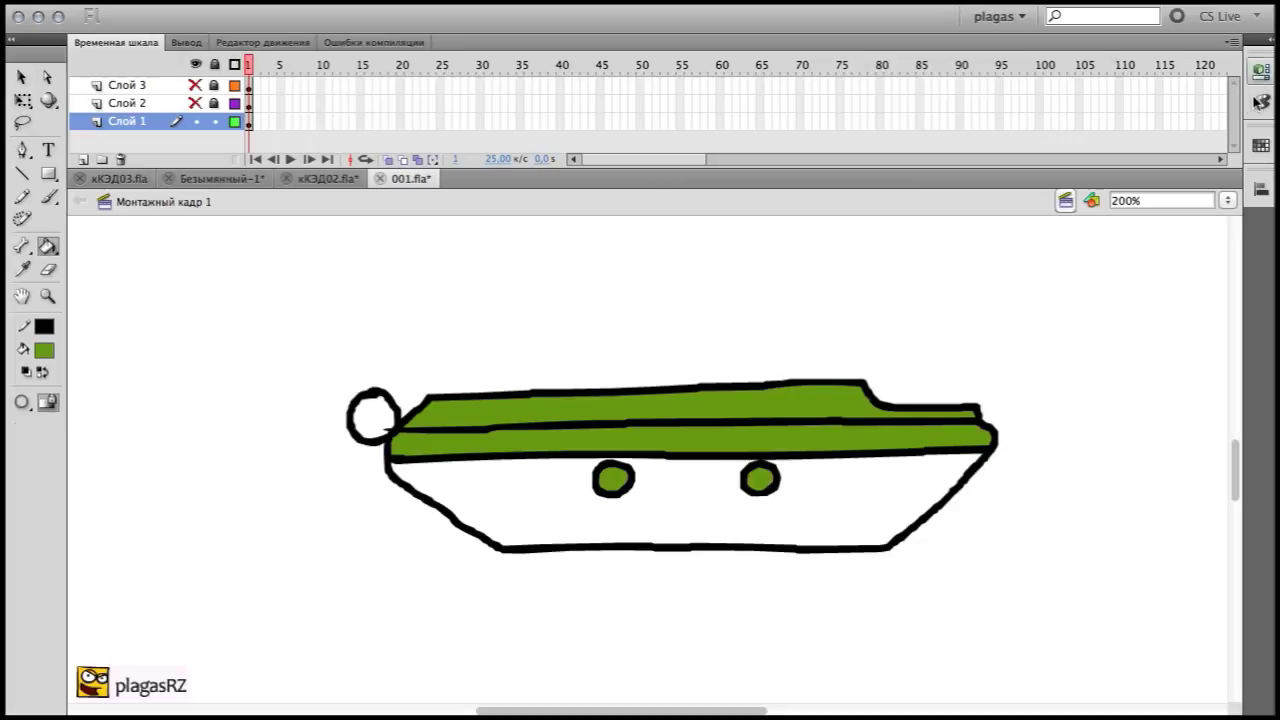
# Adjust the green in the colour mixer to fill the lower hull dark green and the rear circle a yellower green
pyautogui.click(1261, 96)
pyautogui.moveTo(1053, 194); pyautogui.dragTo(1053, 213)
pyautogui.click(556, 487)
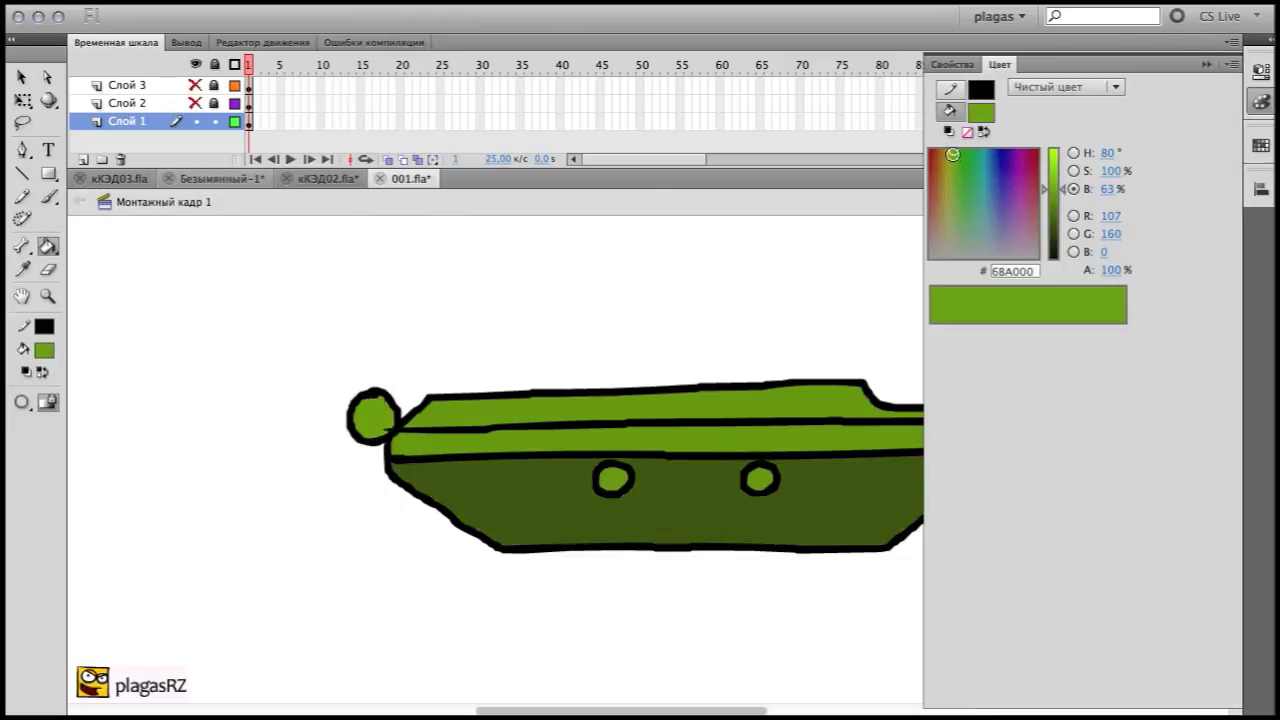
pyautogui.moveTo(952, 154); pyautogui.dragTo(950, 170)
pyautogui.click(374, 405)
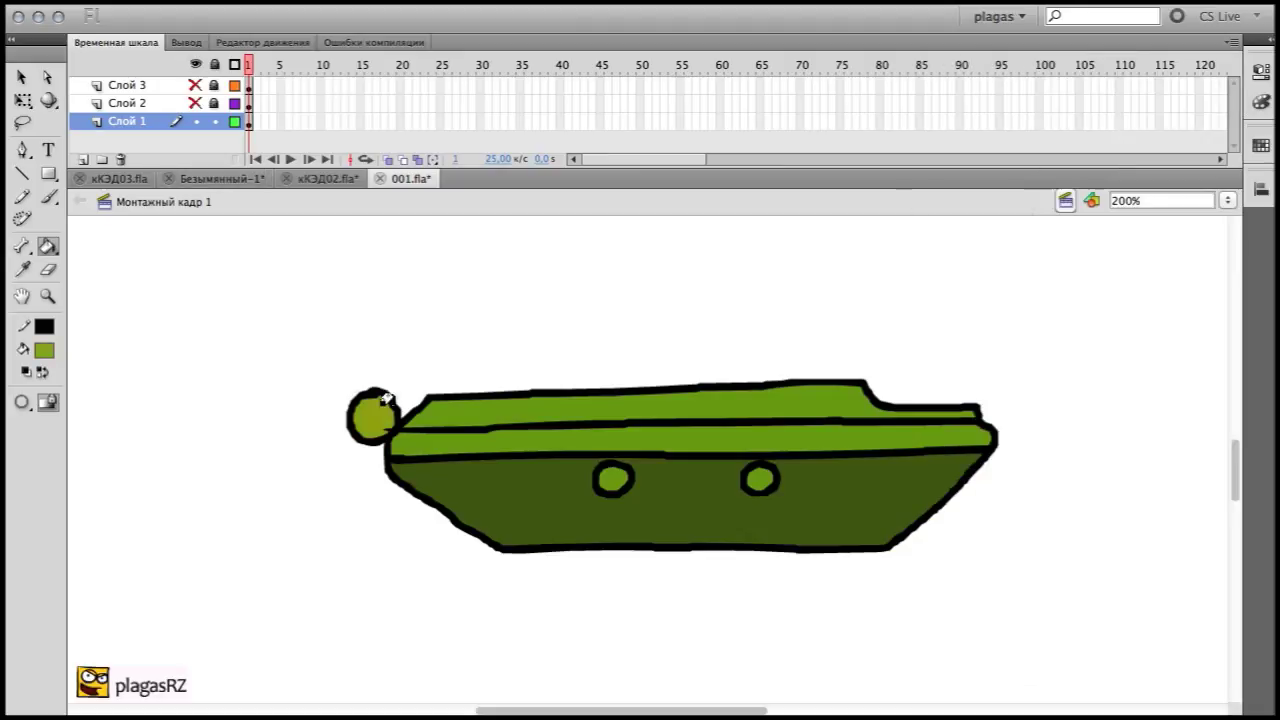
# Fill the turret hatch green, and the barrel's mantlet and muzzle brake a slightly darker green
pyautogui.press('i')
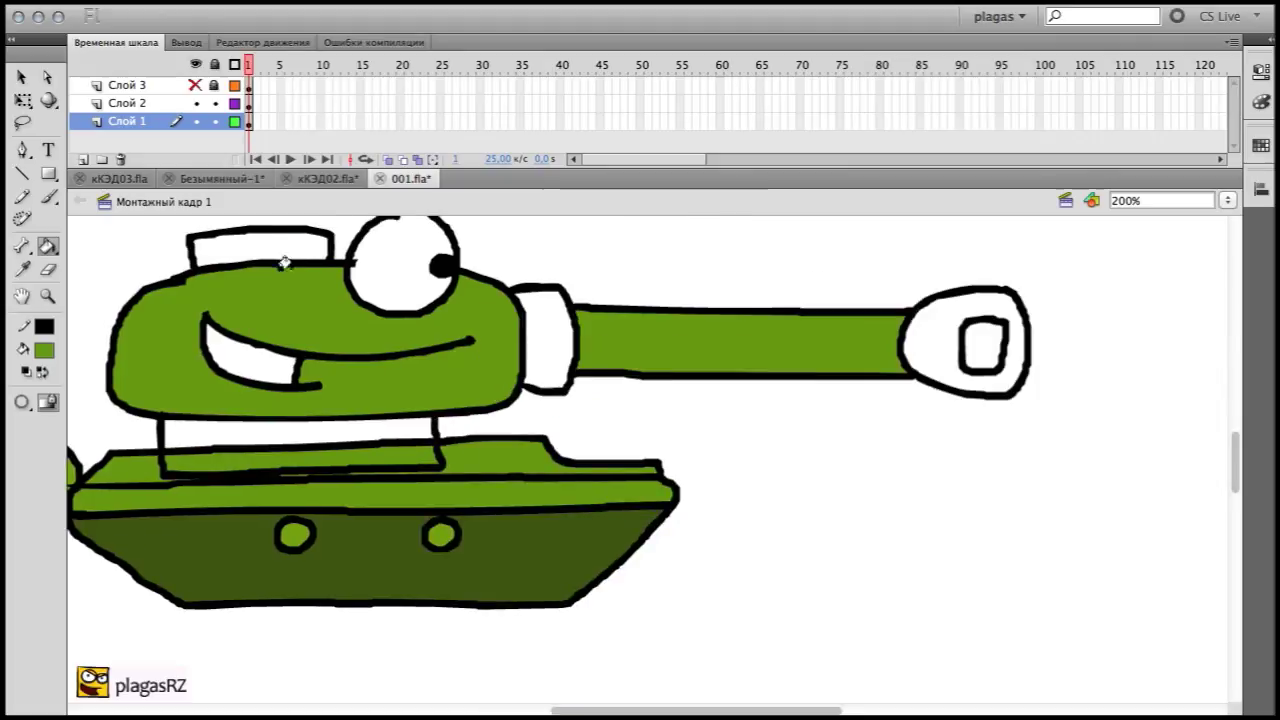
pyautogui.click(285, 262)
pyautogui.click(44, 350)
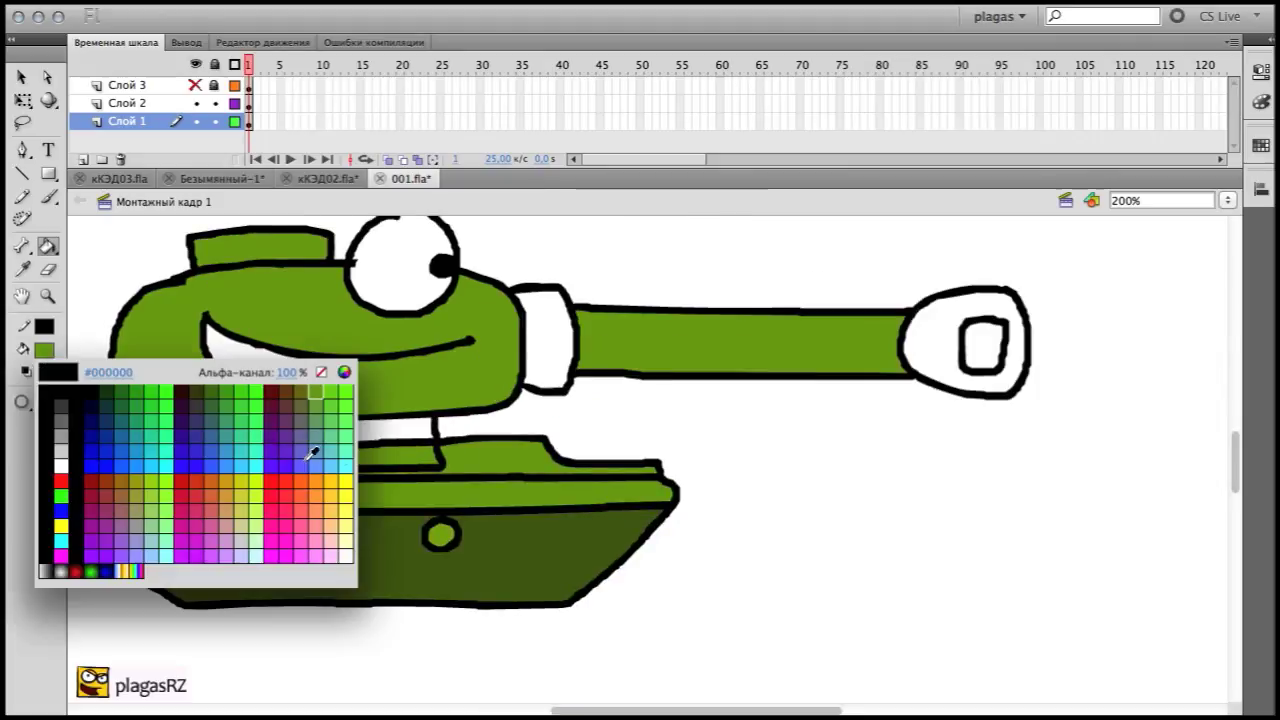
pyautogui.click(608, 323)
pyautogui.click(1261, 72)
pyautogui.click(925, 345)
pyautogui.click(545, 340)
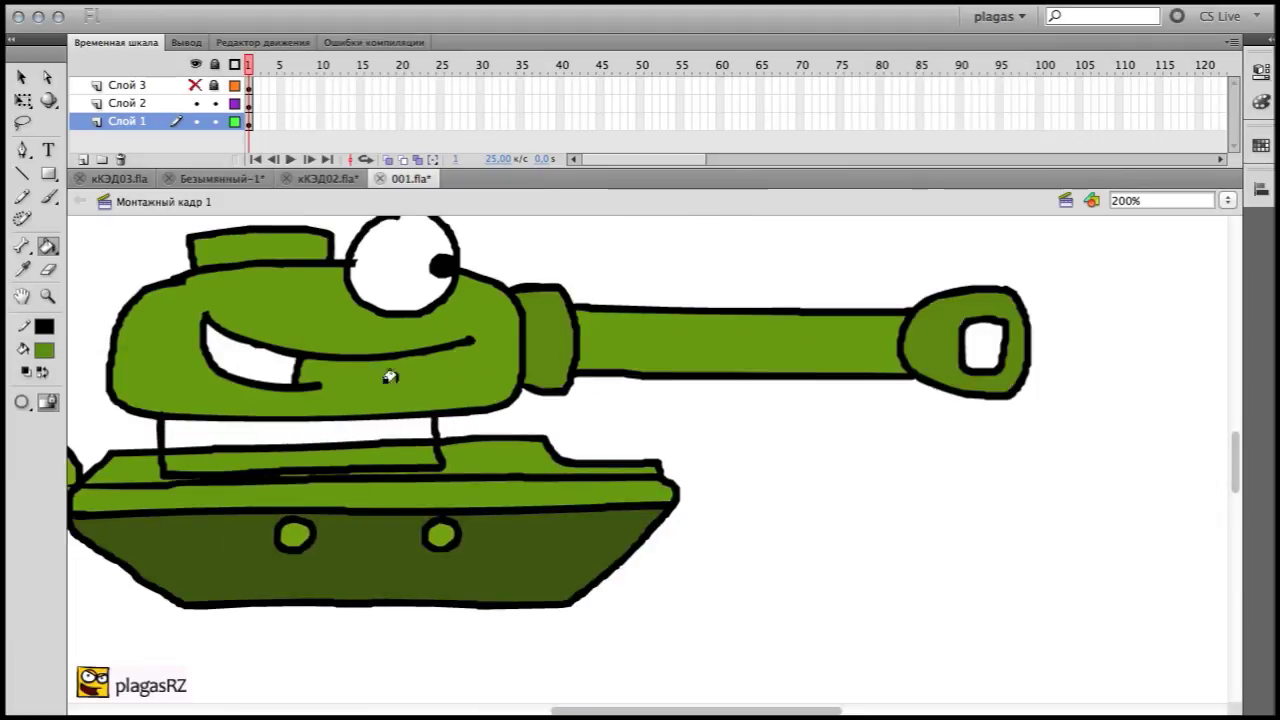
# Refill the hatch with the darker green and fill the turret neck with the lower hull's dark green
pyautogui.click(330, 428)
pyautogui.hscroll(-5, 331, 409)
pyautogui.click(452, 232)
pyautogui.click(44, 350)
pyautogui.click(402, 515)
pyautogui.click(430, 445)
# Fill the turret's open mouth with dark red #660000
pyautogui.click(44, 350)
pyautogui.click(286, 391)
pyautogui.click(465, 350)
pyautogui.click(44, 350)
pyautogui.click(271, 392)
pyautogui.click(470, 345)
# Fill the turret's eye with pale yellow
pyautogui.click(44, 350)
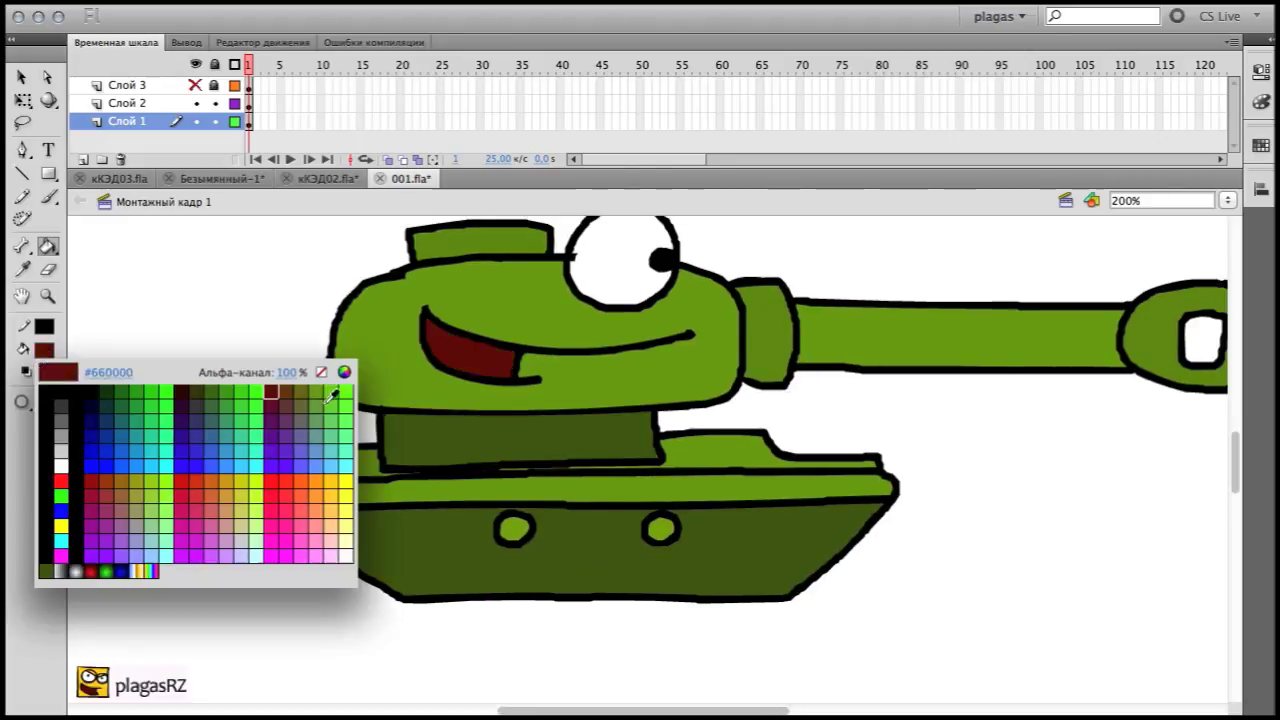
pyautogui.click(349, 524)
pyautogui.click(593, 255)
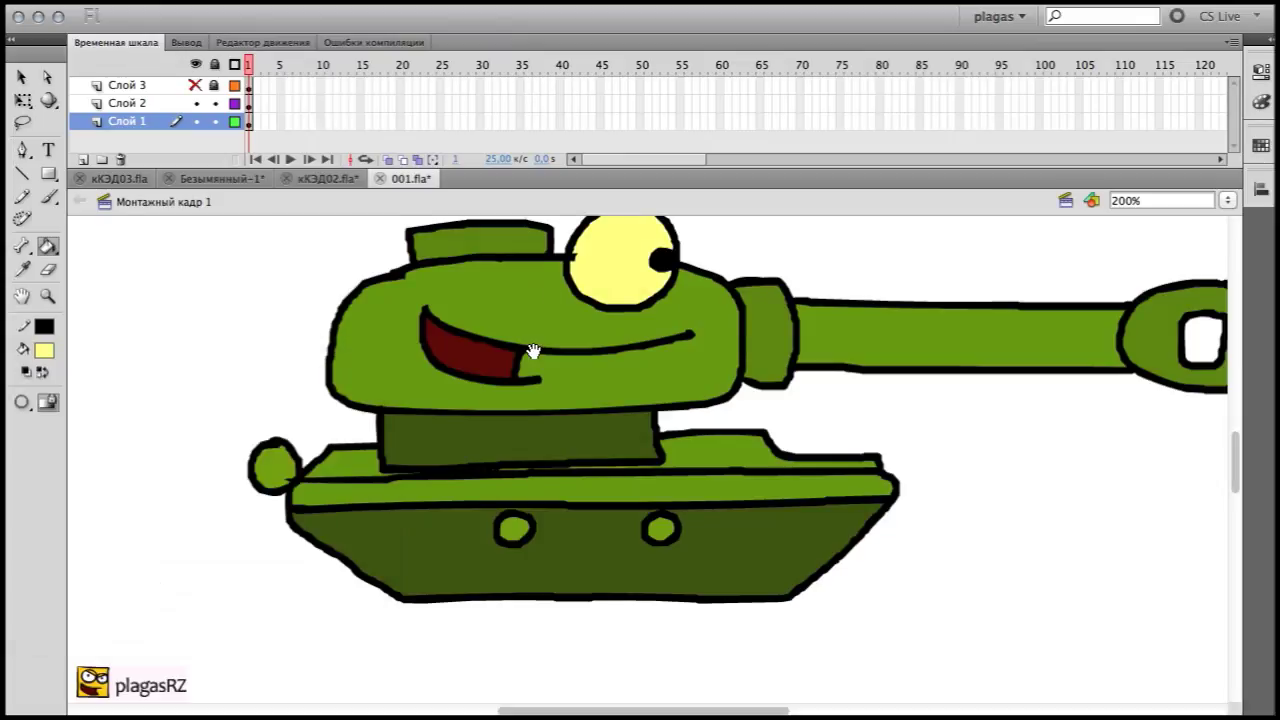
# Show Слой 3, sample the hatch's darker green and try it as the fill of the hull's narrow band
pyautogui.scroll(3, 528, 355)
pyautogui.hscroll(2, 528, 355)
pyautogui.scroll(-4, 443, 455)
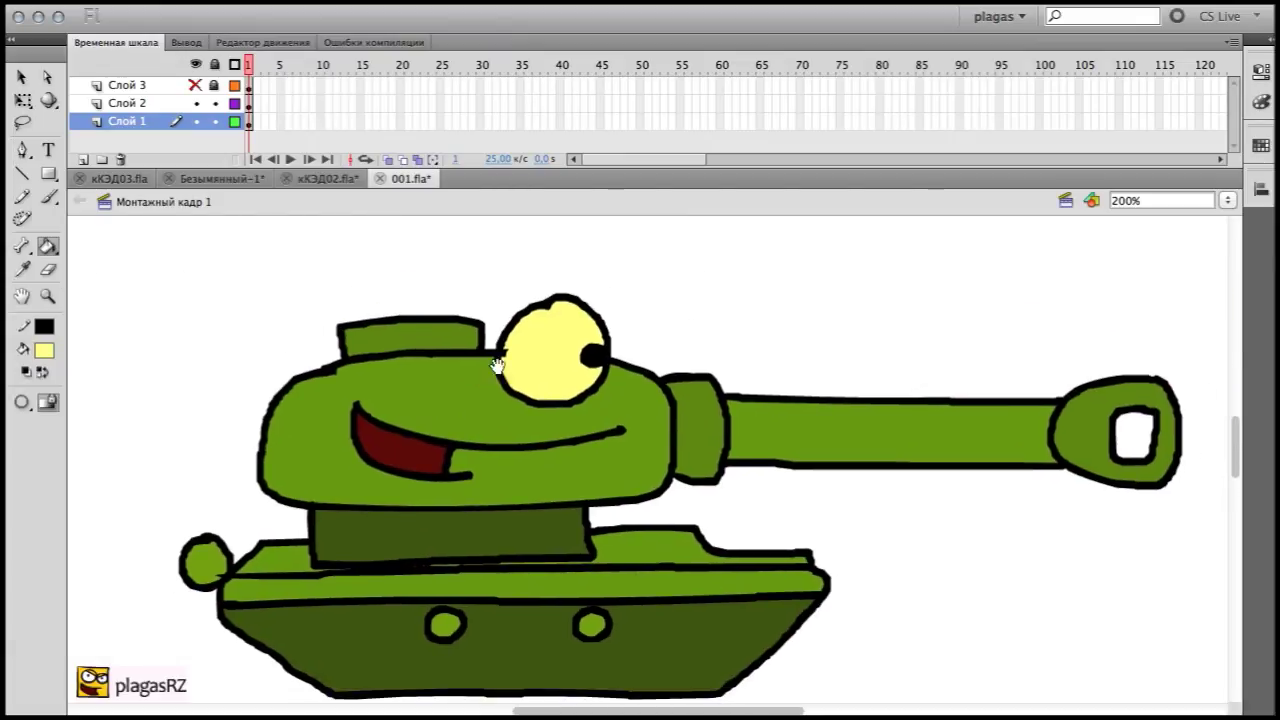
pyautogui.hscroll(-3, 443, 455)
pyautogui.click(196, 85)
pyautogui.click(22, 269)
pyautogui.click(483, 232)
pyautogui.click(445, 478)
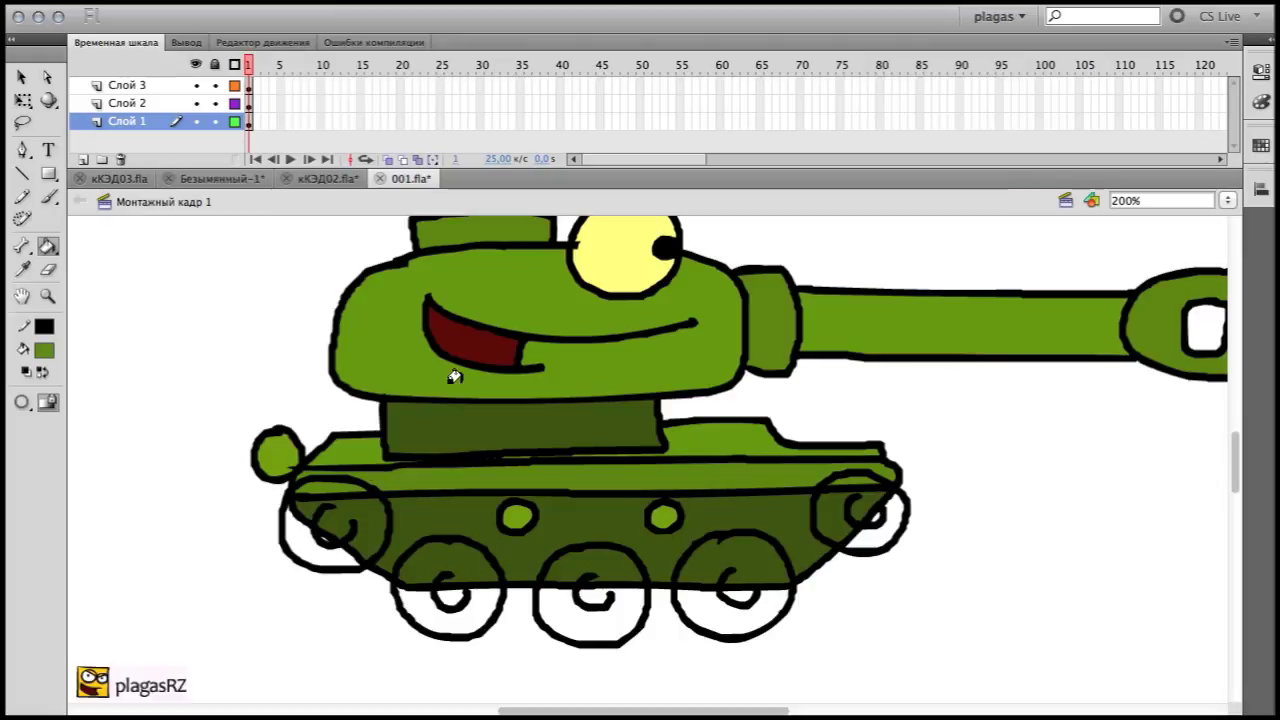
pyautogui.click(457, 451)
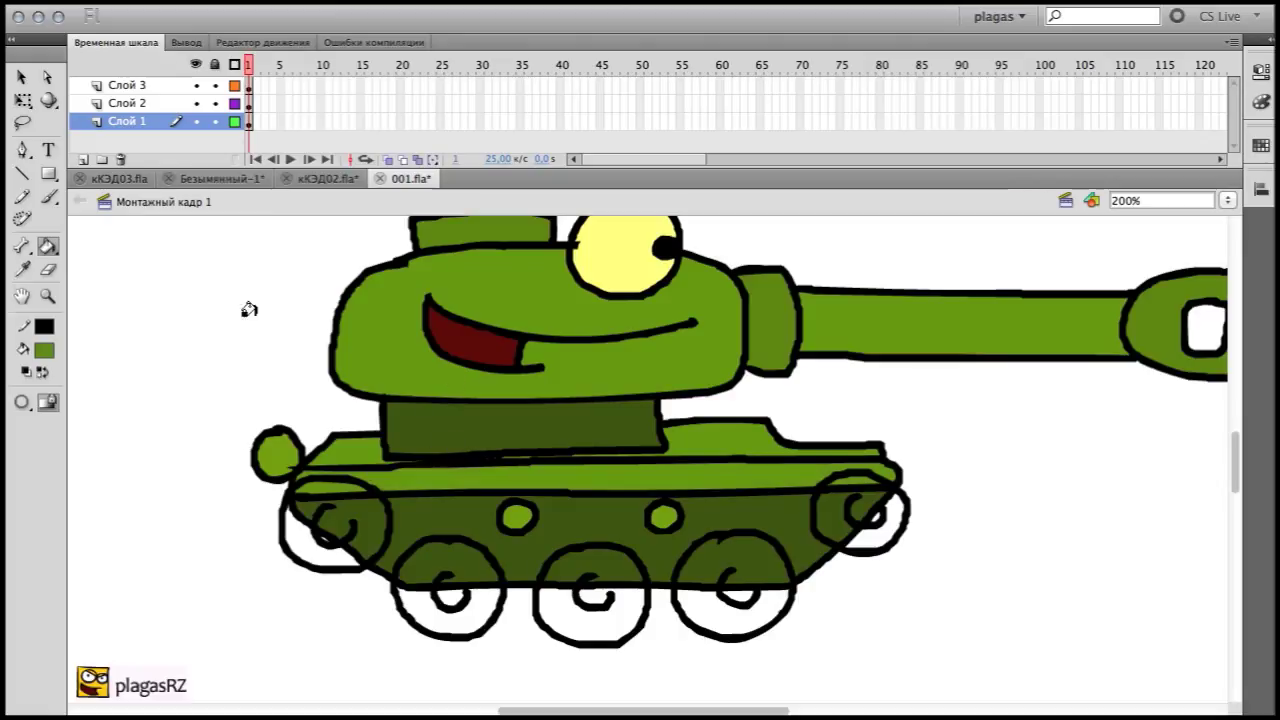
# Lock the three existing layers and add a new layer on top of them
pyautogui.moveTo(217, 87); pyautogui.dragTo(215, 122)
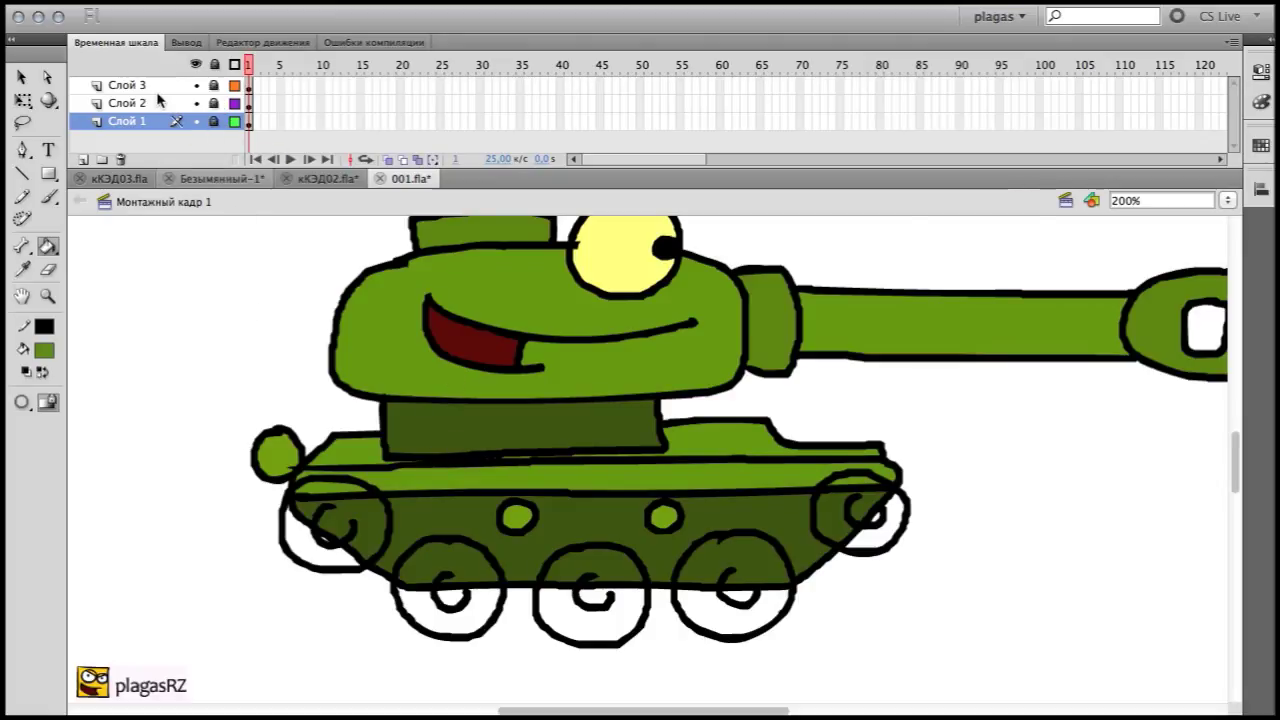
pyautogui.click(83, 159)
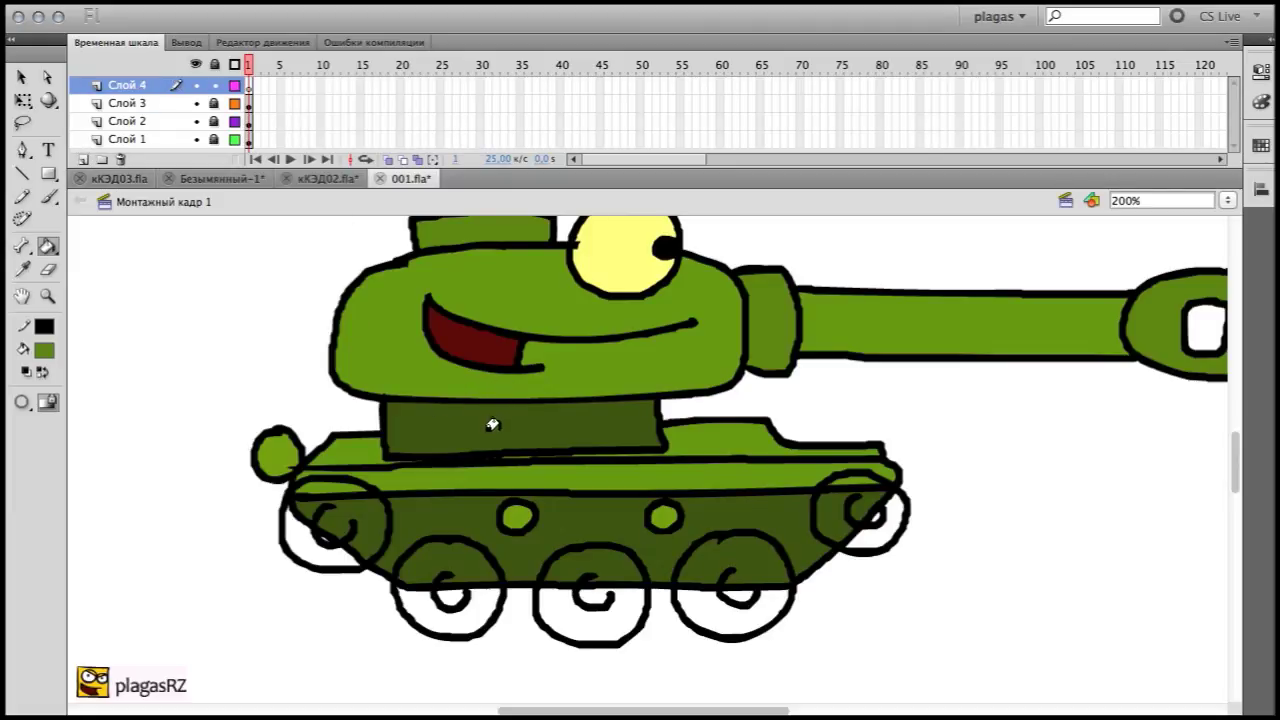
# Undo the last change and move Слой 2 below Слой 1 so the turret sits behind the hull
pyautogui.hotkey('ctrl', 'z')
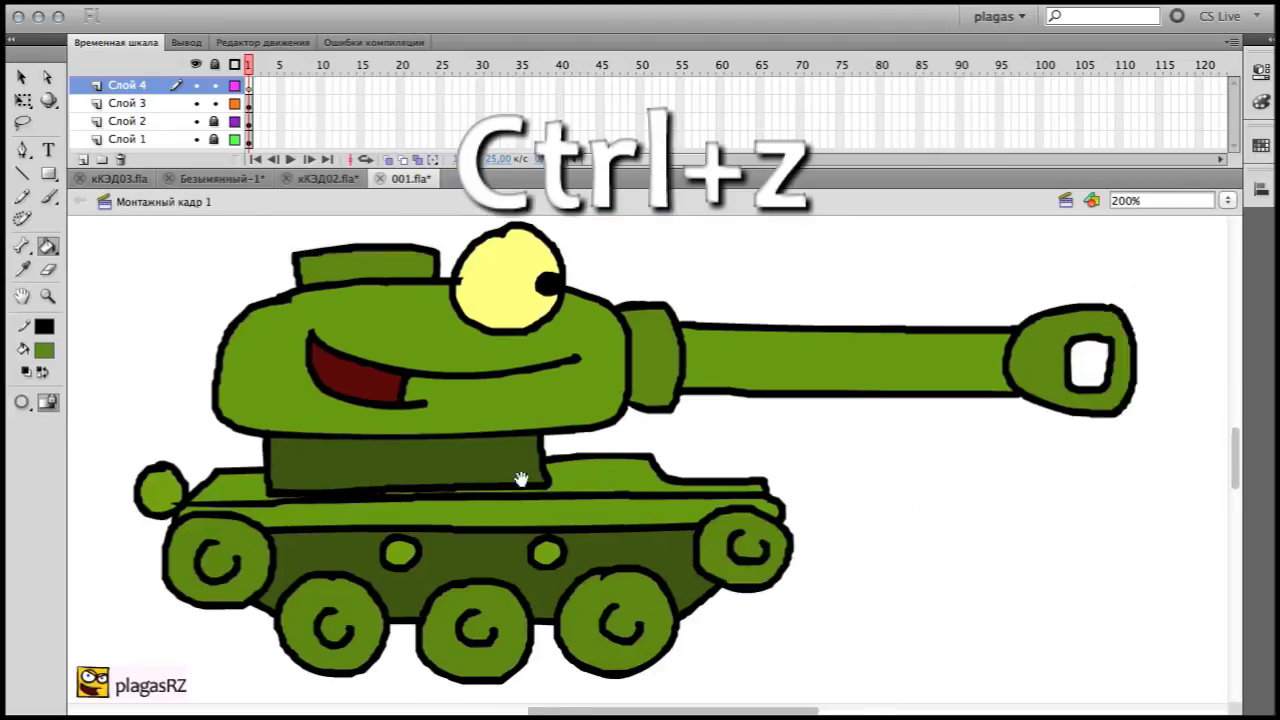
pyautogui.moveTo(521, 479); pyautogui.dragTo(581, 439)
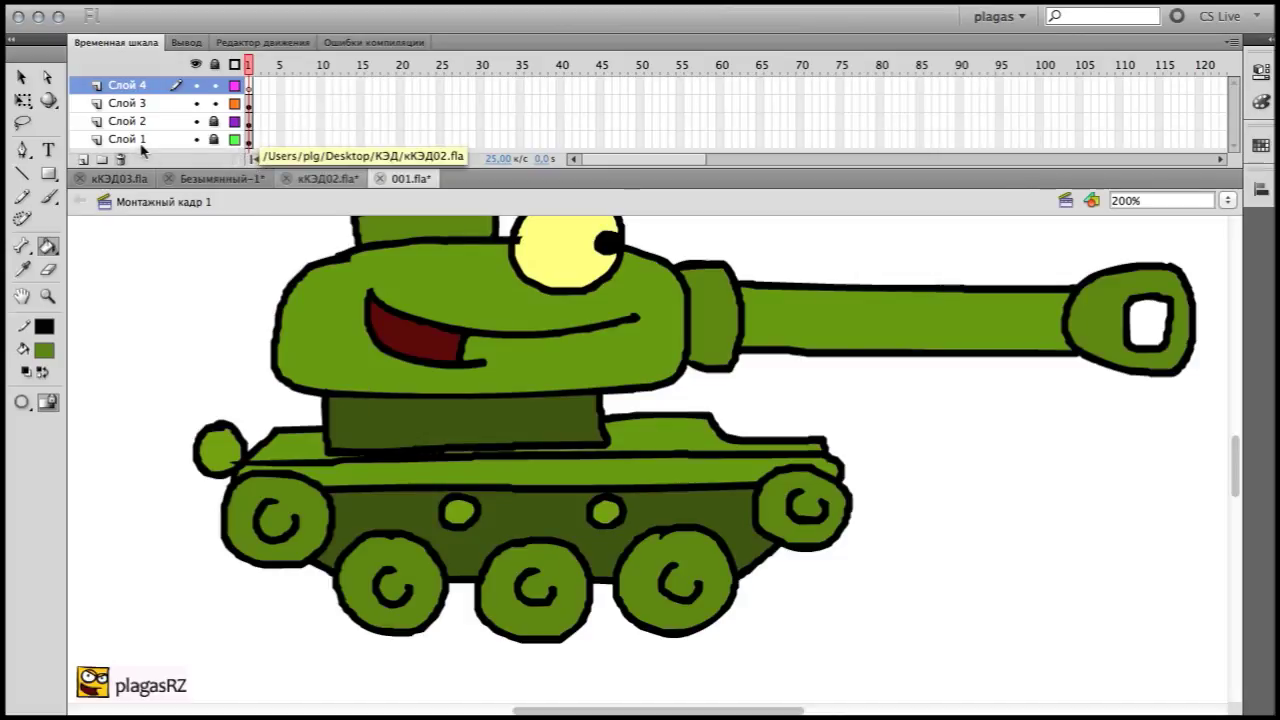
pyautogui.moveTo(160, 121); pyautogui.dragTo(149, 164)
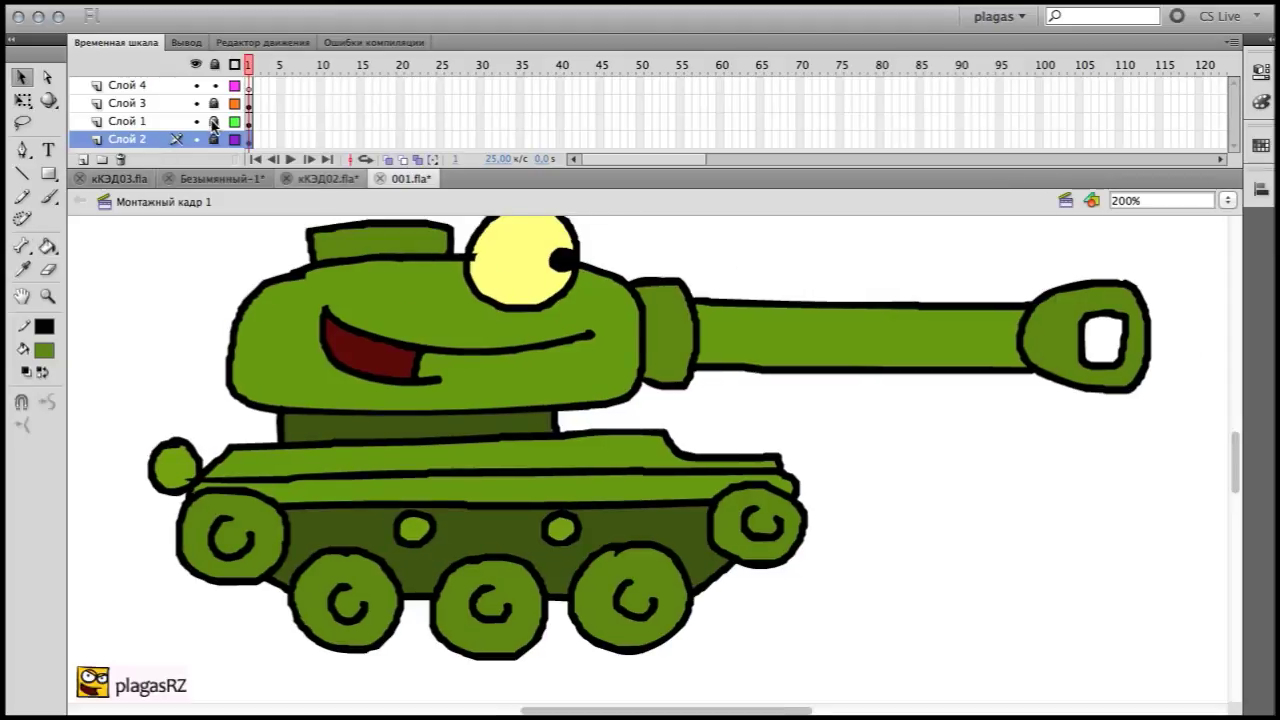
# On Слой 4, paint a thick red track stroke around the front, underside and rear of the wheels with a larger brush
pyautogui.click(157, 86)
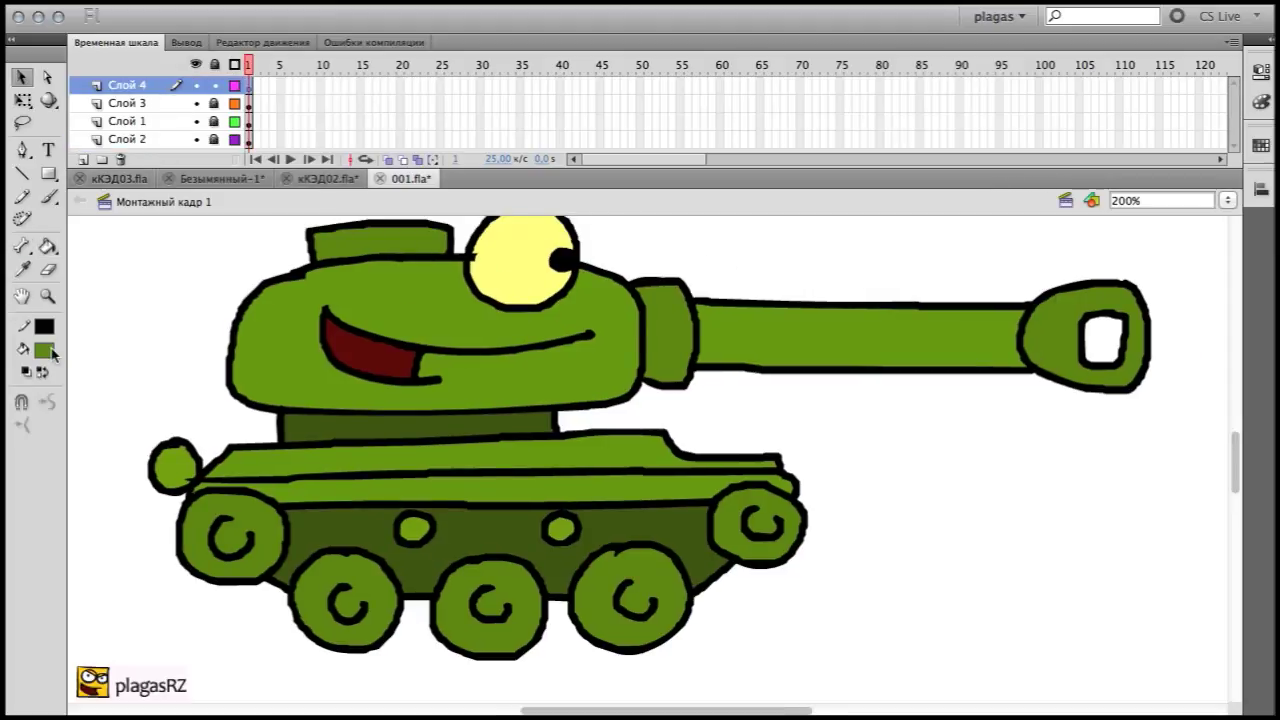
pyautogui.press('b')
pyautogui.click(48, 427)
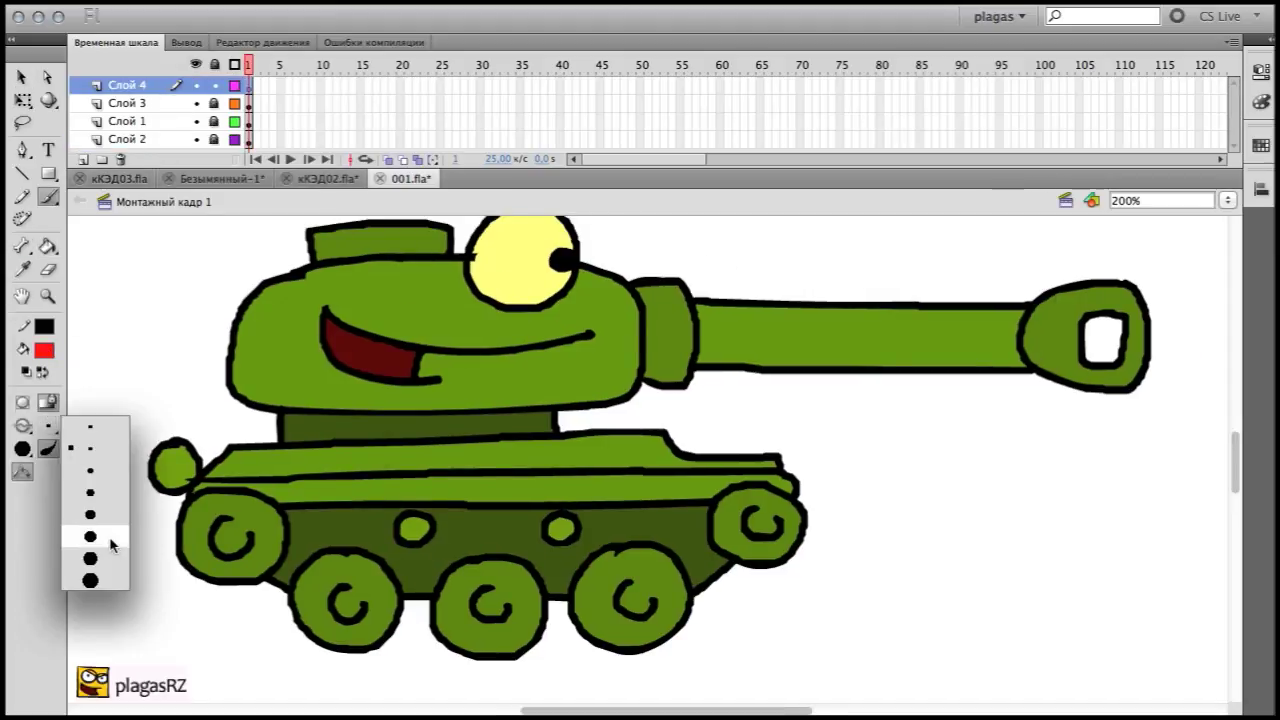
pyautogui.click(90, 537)
pyautogui.scroll(-3, 300, 525)
pyautogui.moveTo(245, 390)
pyautogui.mouseDown()
pyautogui.moveTo(216, 463)
pyautogui.moveTo(258, 500)
pyautogui.moveTo(345, 543)
pyautogui.moveTo(421, 556)
pyautogui.moveTo(660, 555)
pyautogui.moveTo(828, 456)
pyautogui.moveTo(840, 428)
pyautogui.mouseUp()
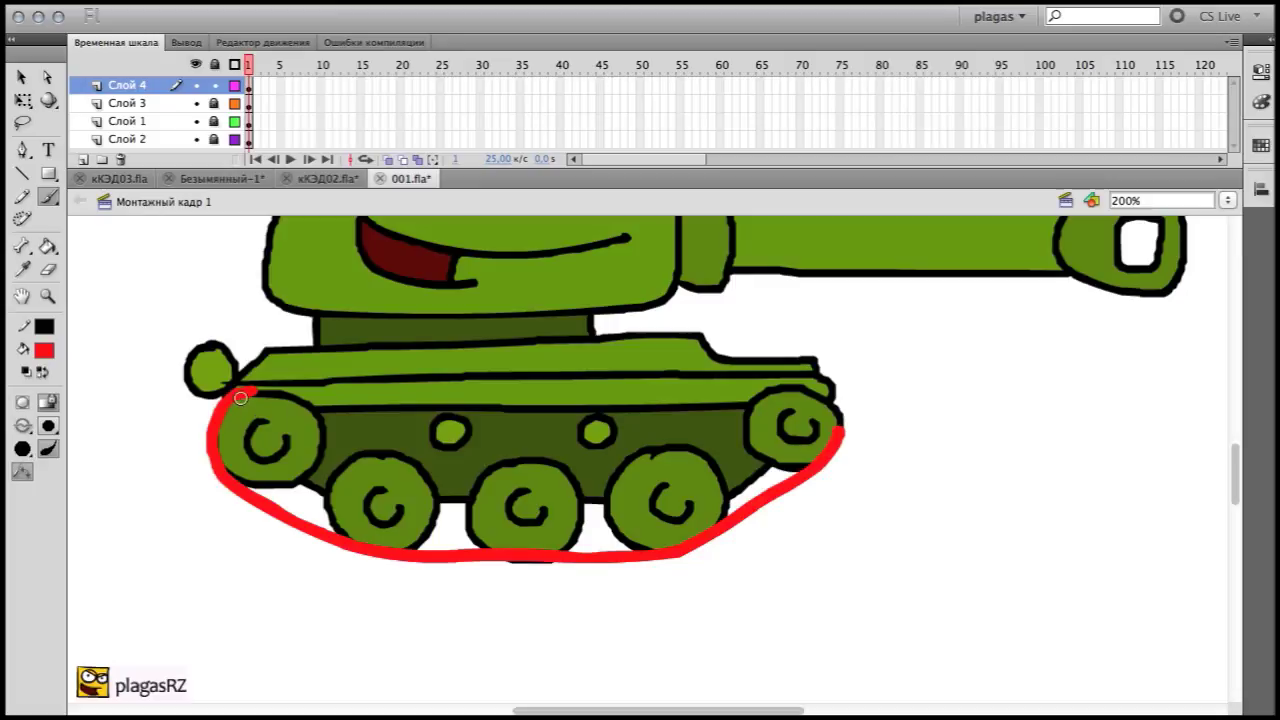
pyautogui.moveTo(247, 395); pyautogui.dragTo(271, 393)
# Close the track loop with a red brush stroke running above the wheels
pyautogui.scroll(1, 271, 393)
pyautogui.hscroll(-5, 271, 393)
pyautogui.scroll(-1, 371, 416)
pyautogui.moveTo(407, 394)
pyautogui.mouseDown()
pyautogui.moveTo(943, 392)
pyautogui.moveTo(985, 415)
pyautogui.mouseUp()
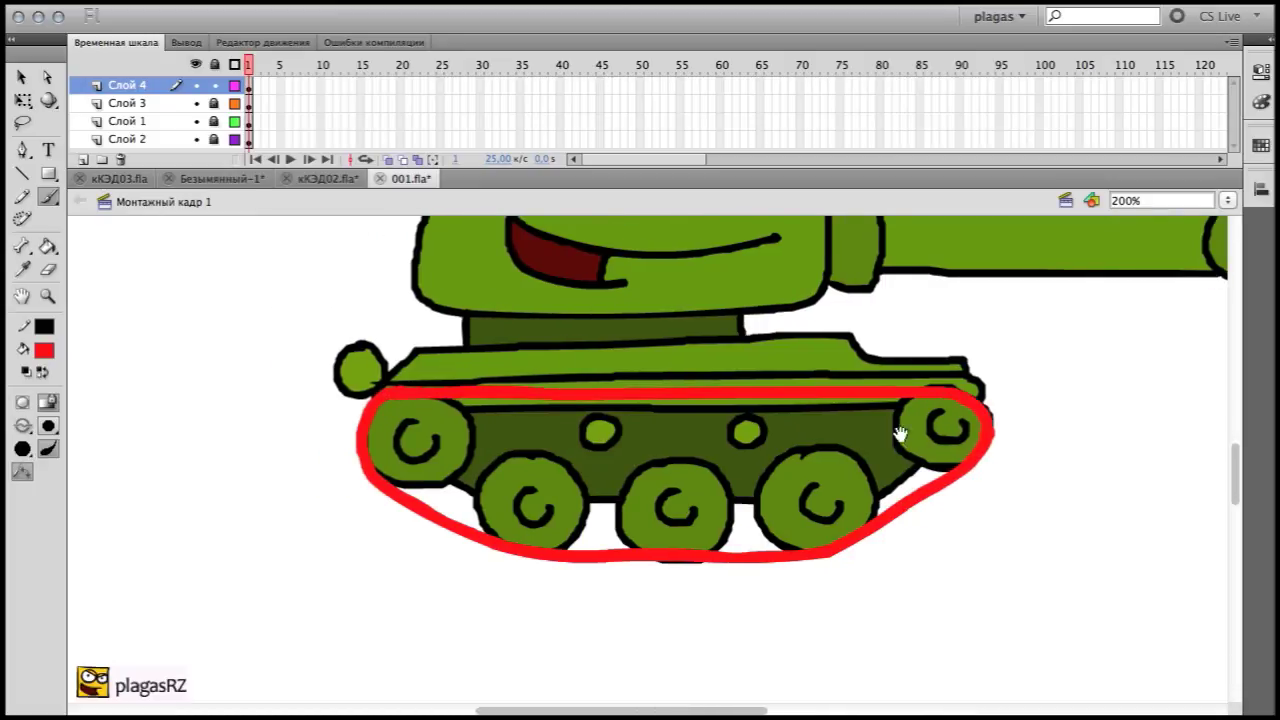
# Select the red track and recolour it dark grey
pyautogui.moveTo(900, 433); pyautogui.dragTo(770, 473)
pyautogui.click(22, 78)
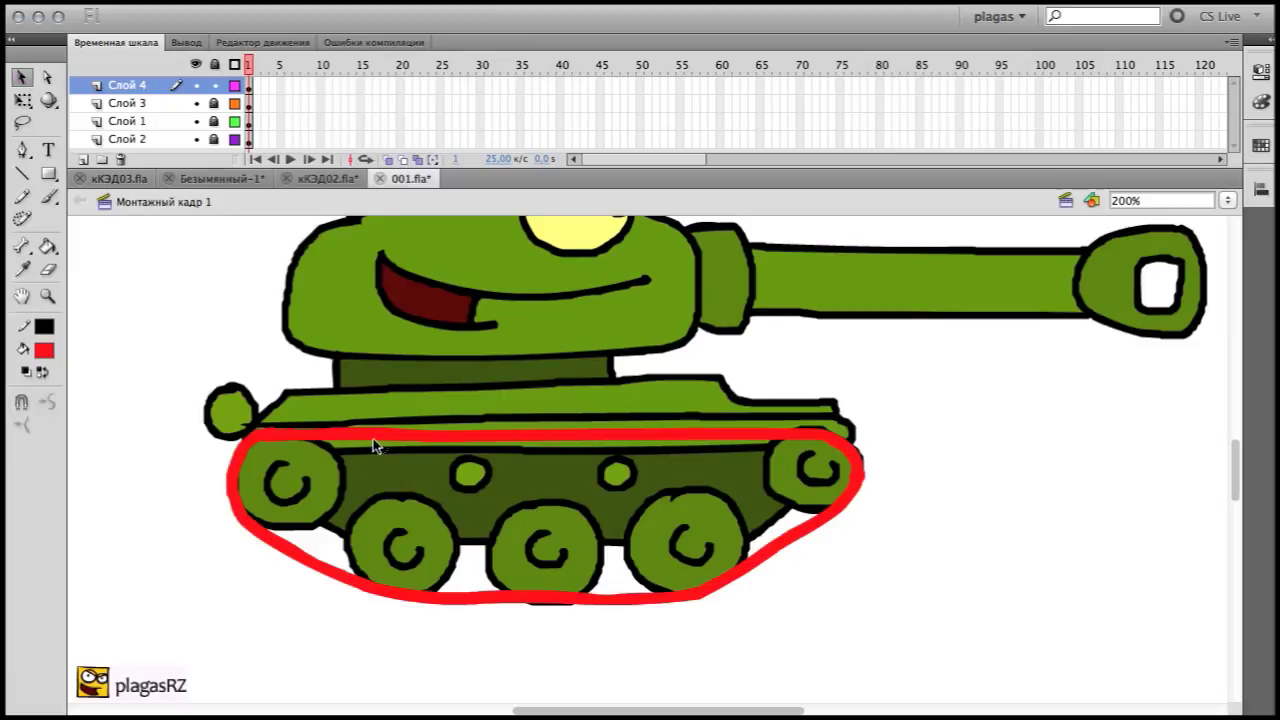
pyautogui.click(373, 440)
pyautogui.click(44, 352)
pyautogui.click(87, 392)
pyautogui.click(1261, 102)
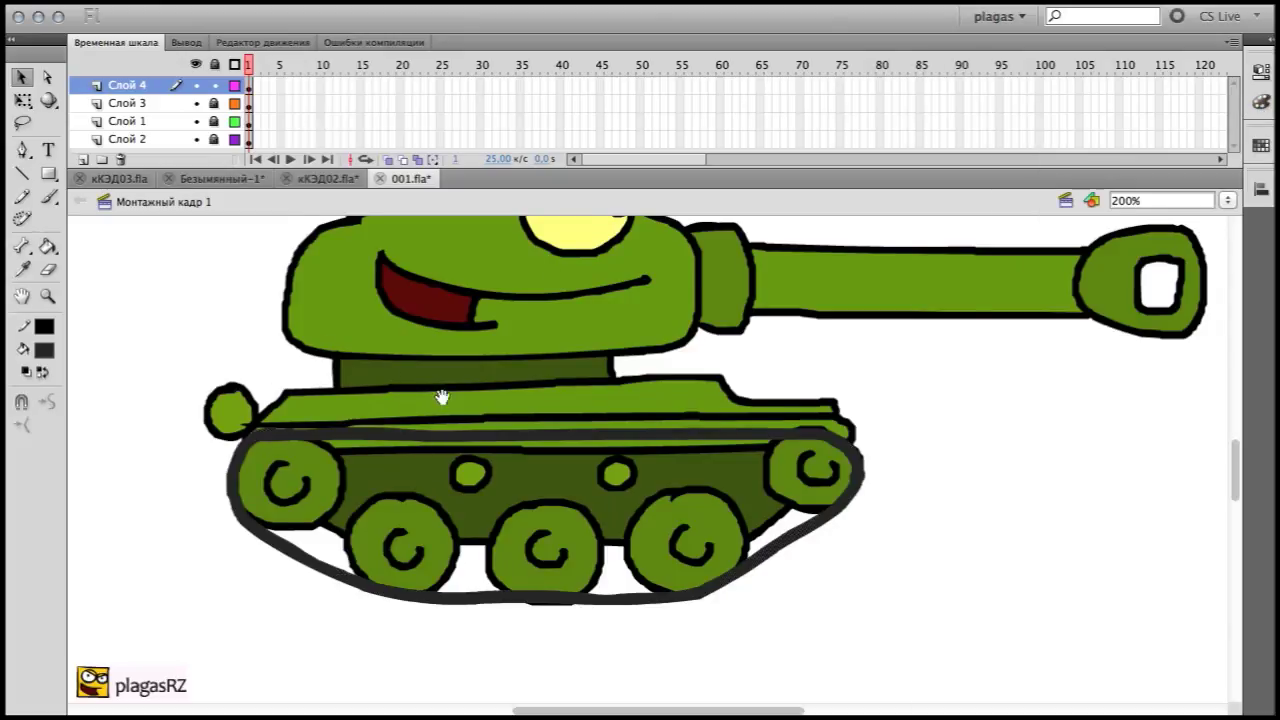
# On the bottom layer Слой 5, paint a red oval shadow outline beneath the tank and fill it with red
pyautogui.moveTo(442, 397); pyautogui.dragTo(404, 465)
pyautogui.click(214, 139)
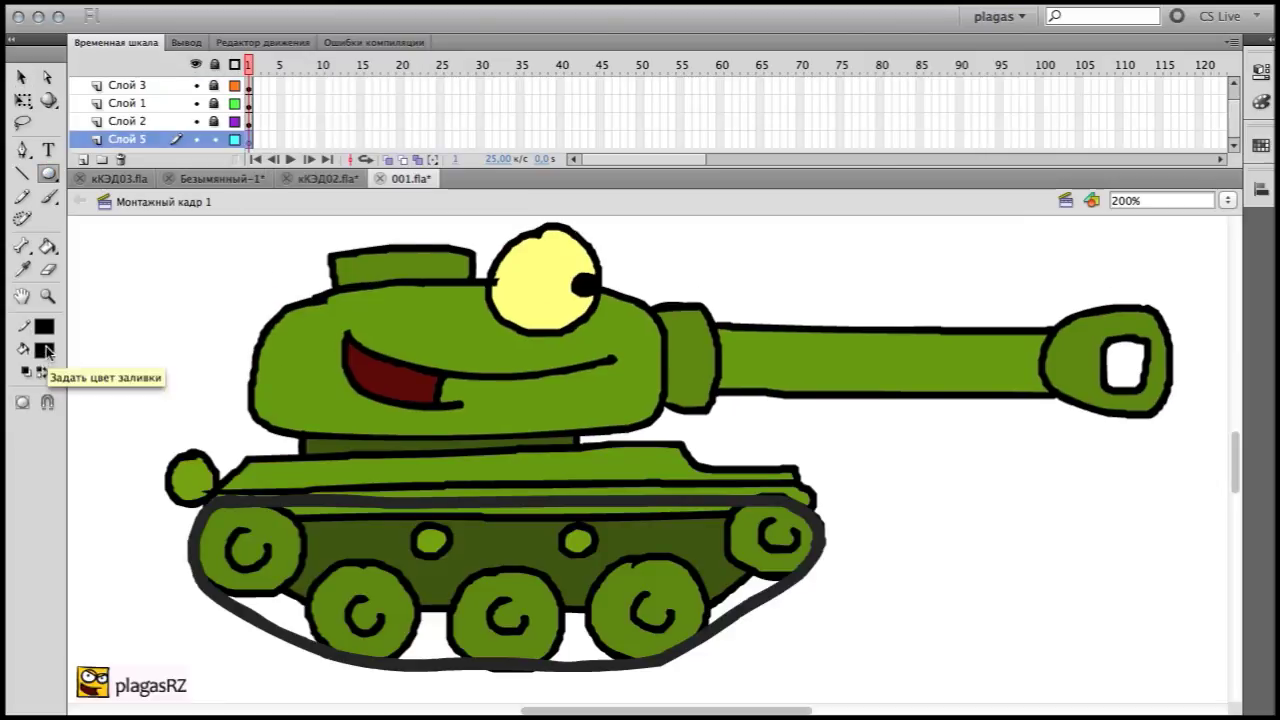
pyautogui.click(48, 196)
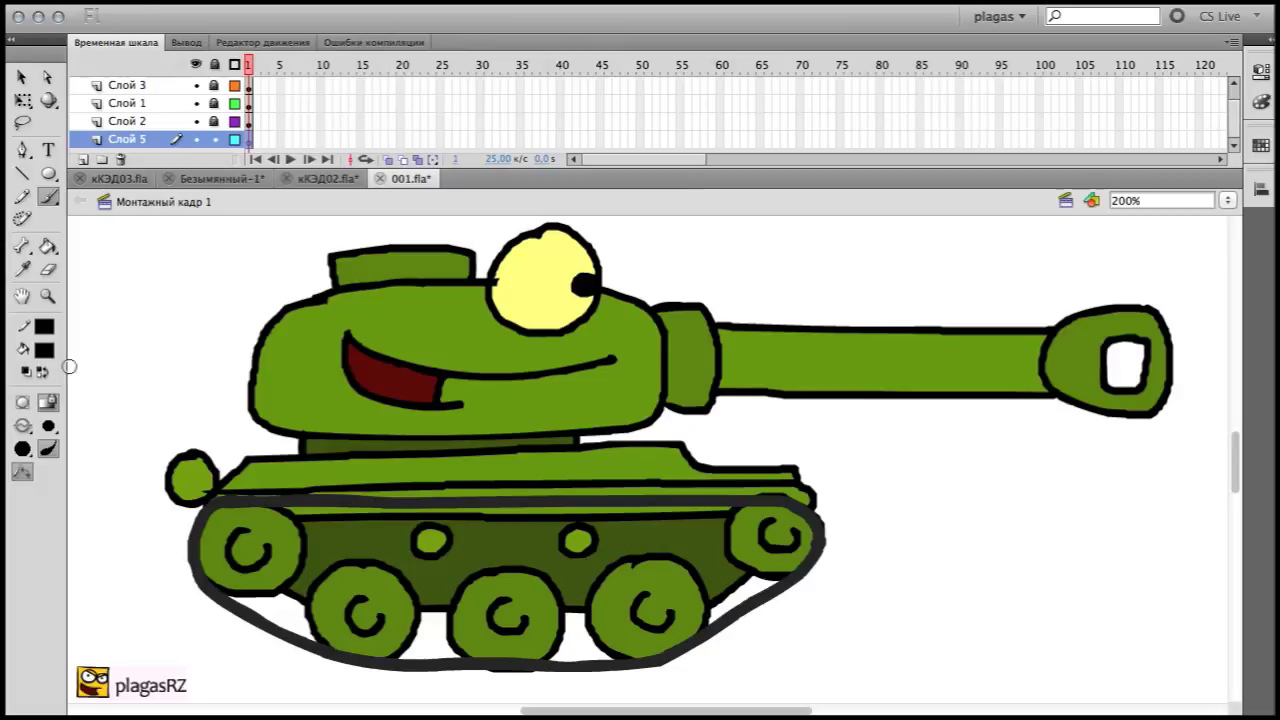
pyautogui.click(44, 350)
pyautogui.click(63, 479)
pyautogui.moveTo(379, 488)
pyautogui.mouseDown()
pyautogui.moveTo(348, 484)
pyautogui.moveTo(265, 520)
pyautogui.moveTo(293, 586)
pyautogui.moveTo(643, 607)
pyautogui.moveTo(811, 586)
pyautogui.moveTo(822, 499)
pyautogui.moveTo(648, 482)
pyautogui.moveTo(292, 490)
pyautogui.mouseUp()
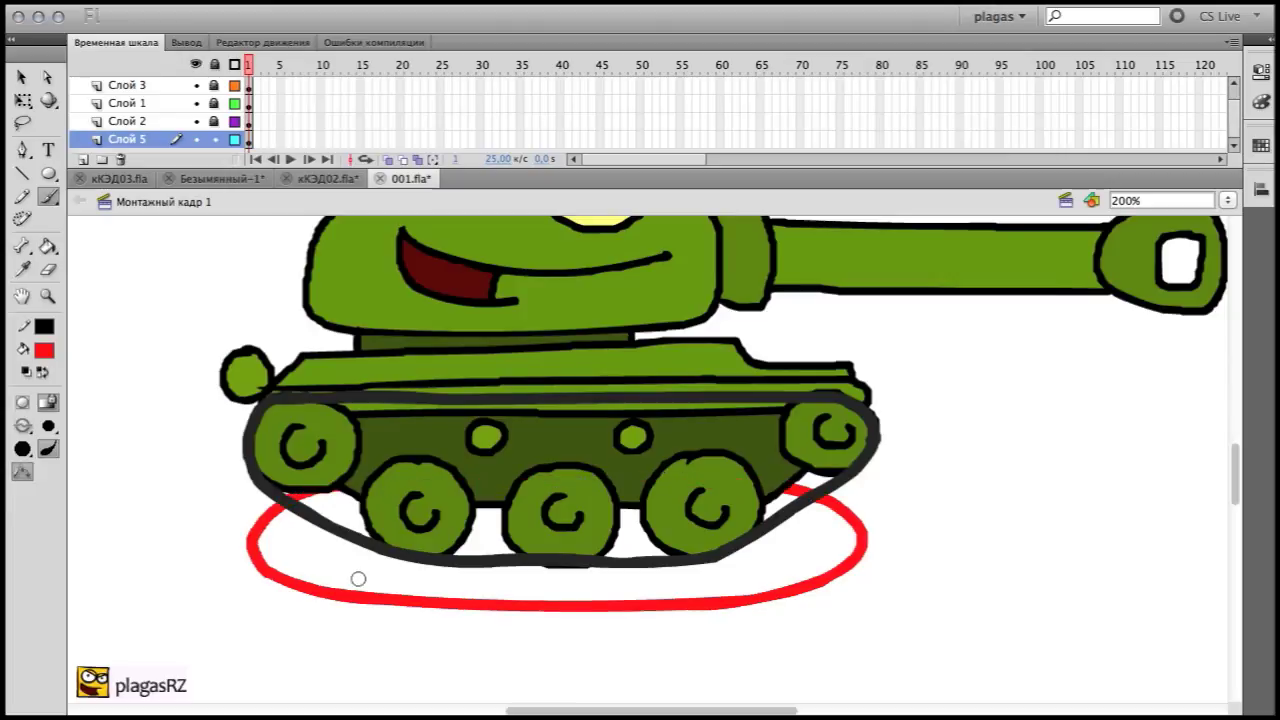
pyautogui.press('k')
pyautogui.click(300, 540)
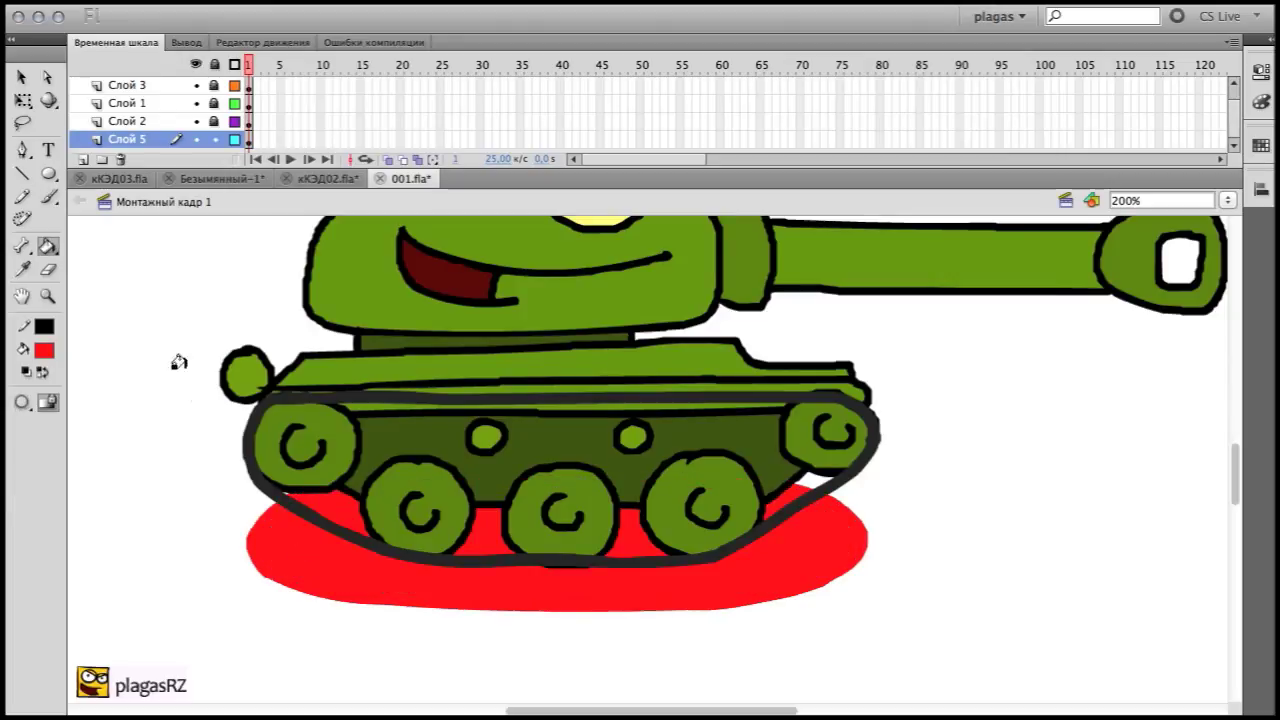
# Recolour the oval shadow black #000000 with 30% alpha
pyautogui.click(21, 77)
pyautogui.click(331, 578)
pyautogui.click(44, 350)
pyautogui.click(60, 395)
pyautogui.click(48, 358)
pyautogui.click(287, 372)
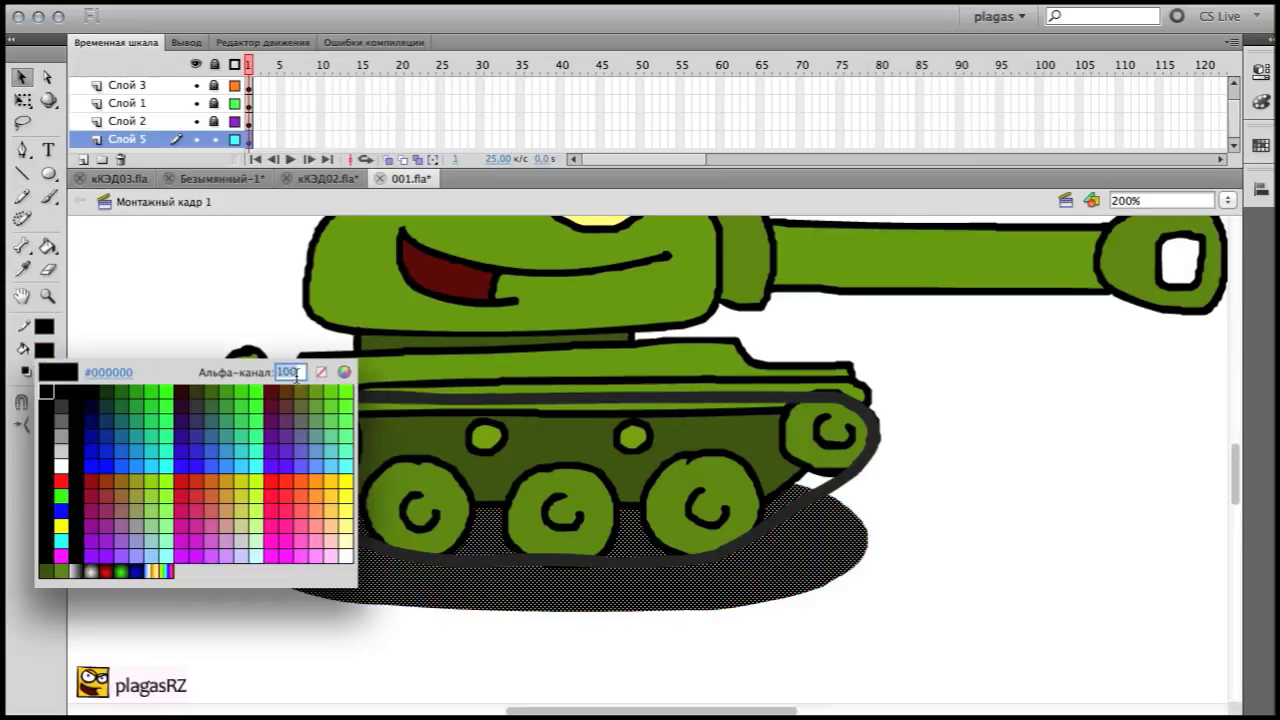
pyautogui.moveTo(289, 371); pyautogui.dragTo(269, 375)
pyautogui.write('30')
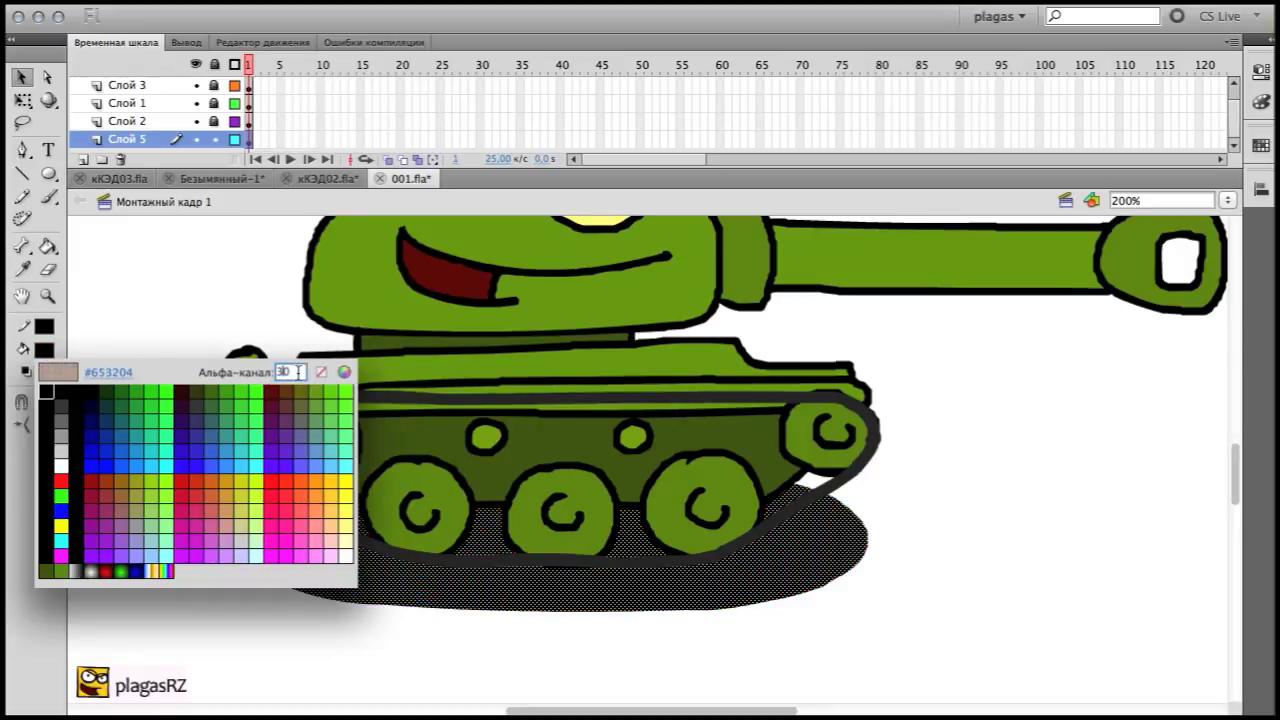
pyautogui.click(50, 395)
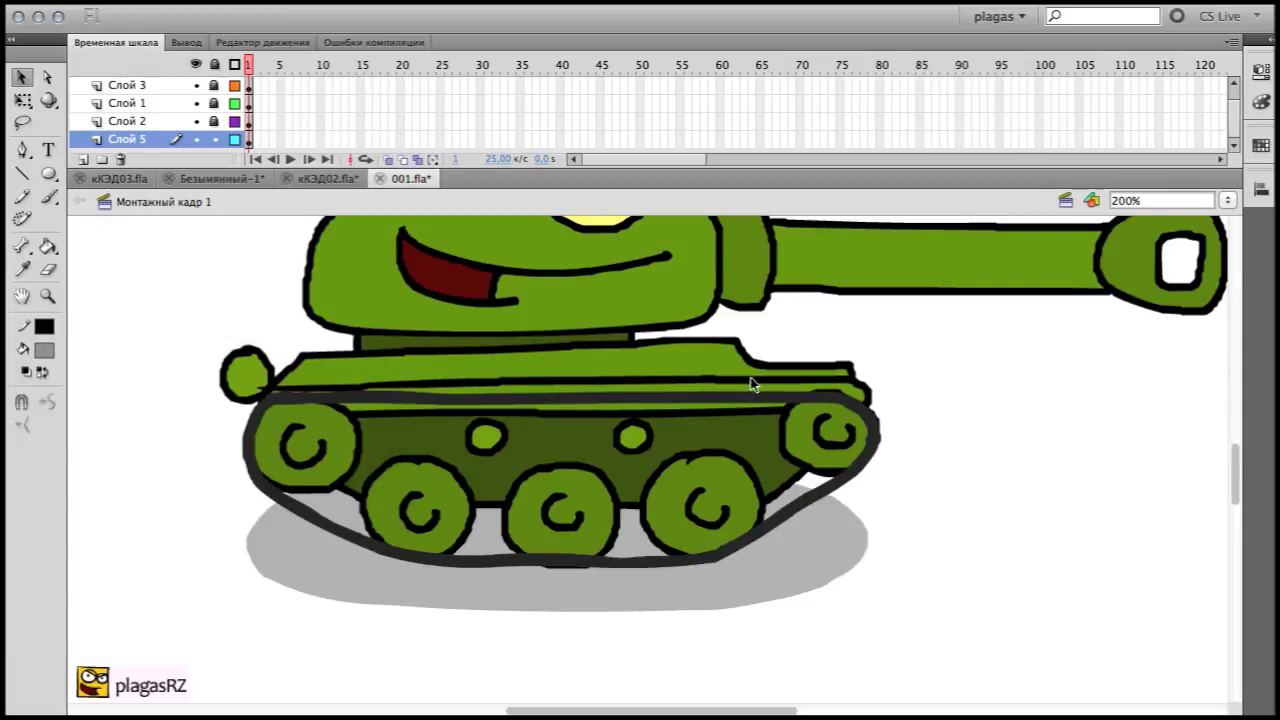
# Rename the tank's layers, including гусли, корпус and башня, and gather them in a collapsed folder named танк
pyautogui.hotkey('ctrl', '1')
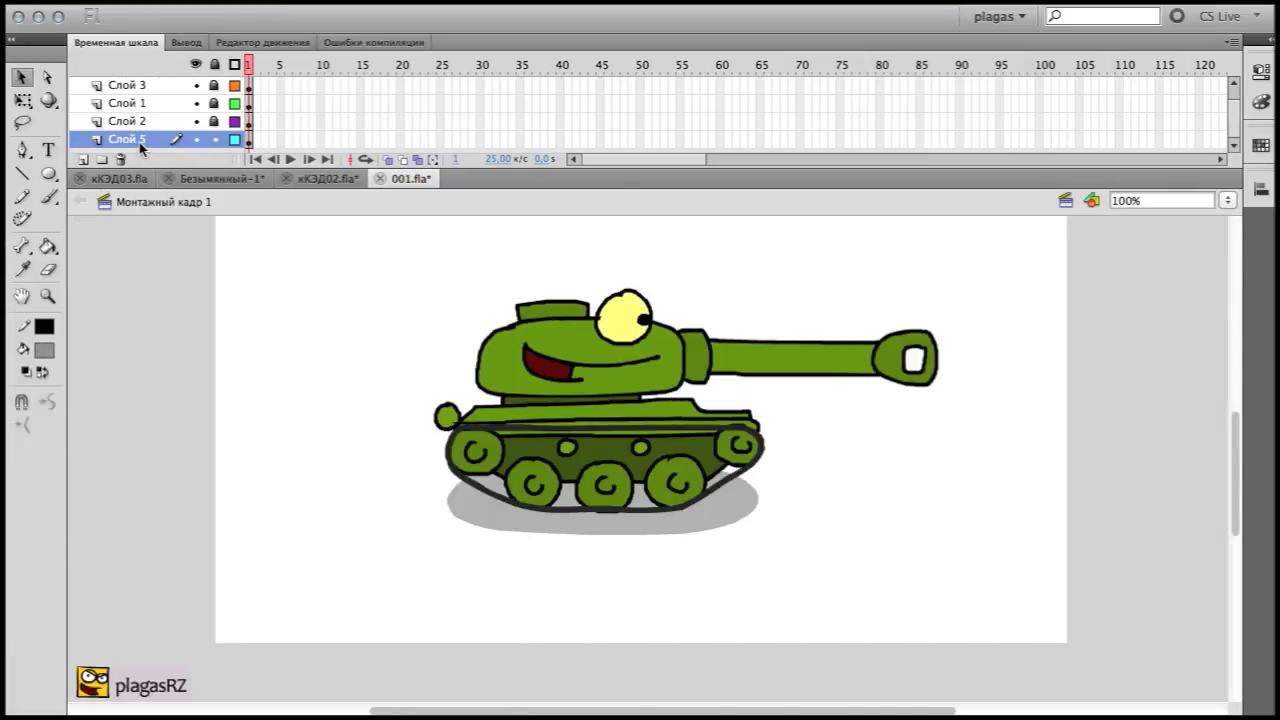
pyautogui.doubleClick(141, 141)
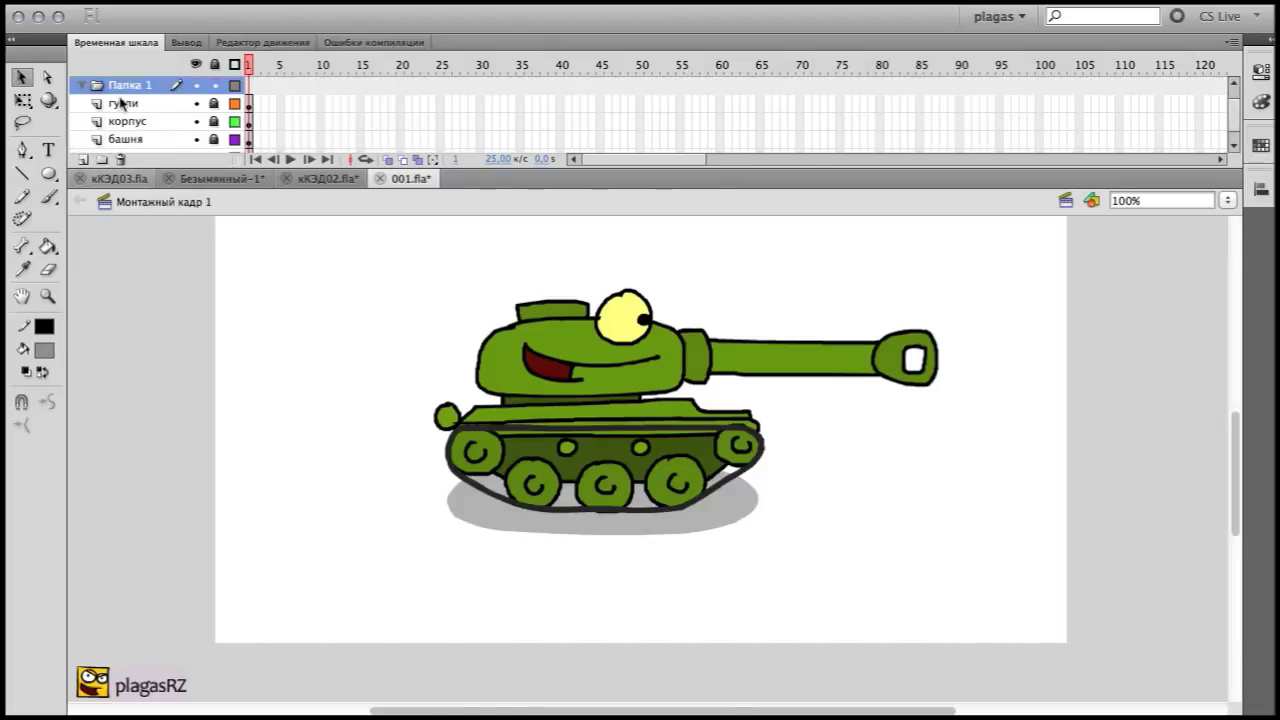
pyautogui.click(121, 103)
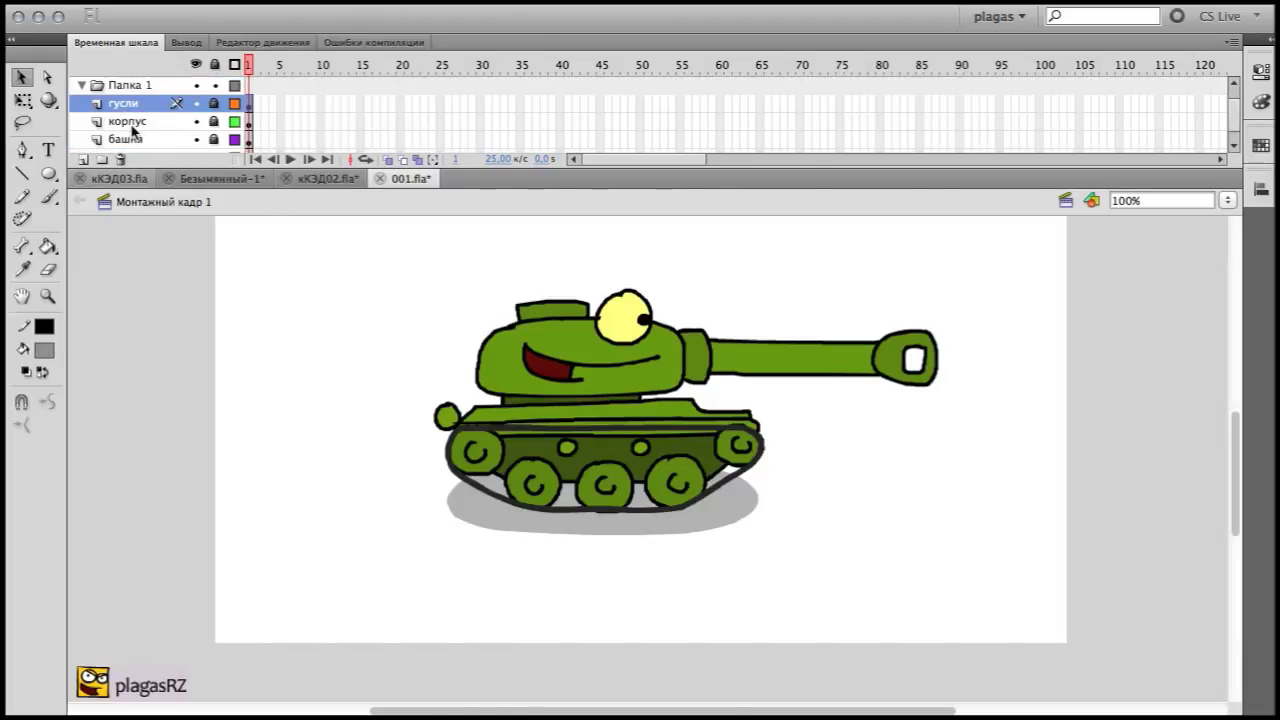
pyautogui.scroll(-1, 133, 130)
pyautogui.keyDown('shift'); pyautogui.click(130, 138); pyautogui.keyUp('shift')
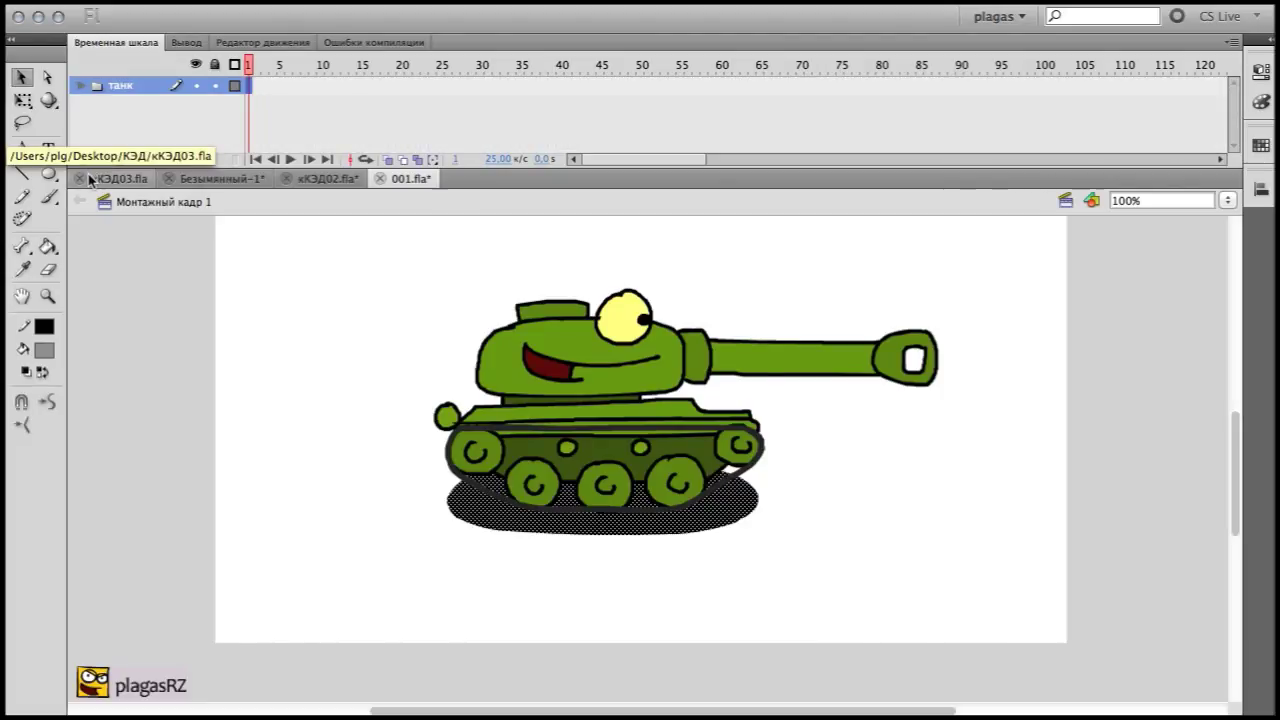
# Add a new layer beneath the танк folder and choose an opaque muted green for the brush
pyautogui.click(82, 160)
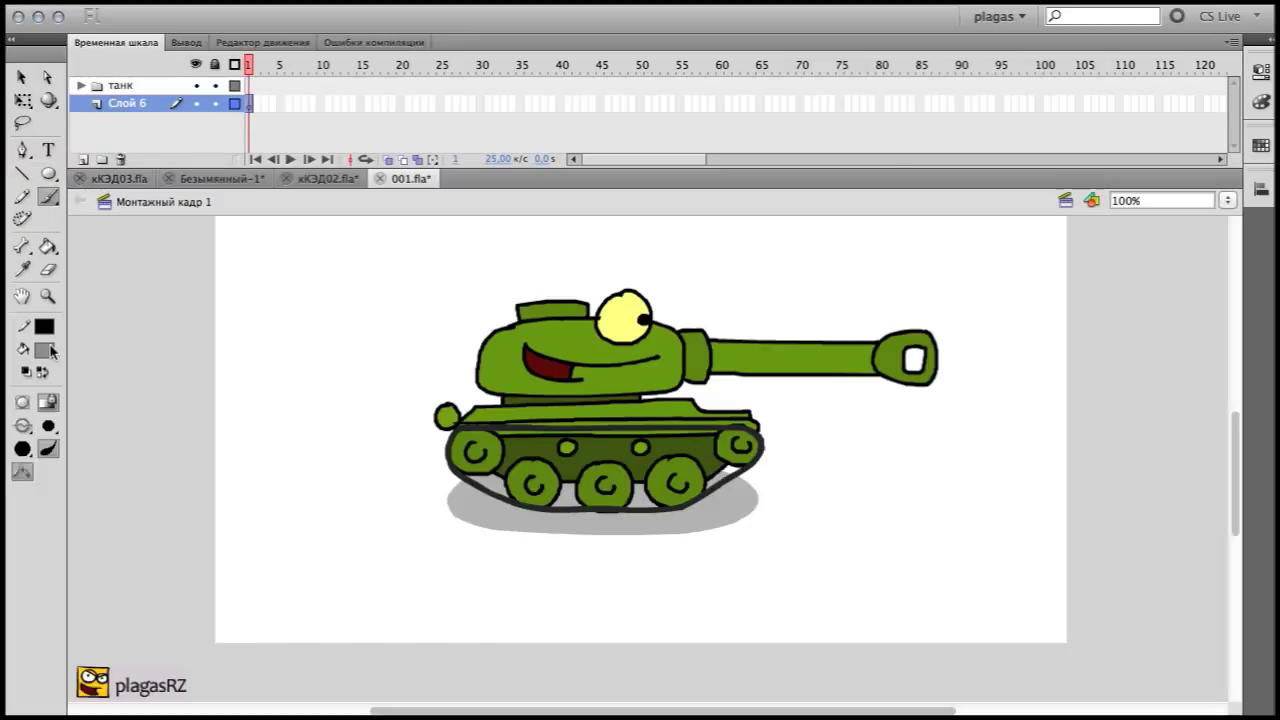
pyautogui.click(48, 351)
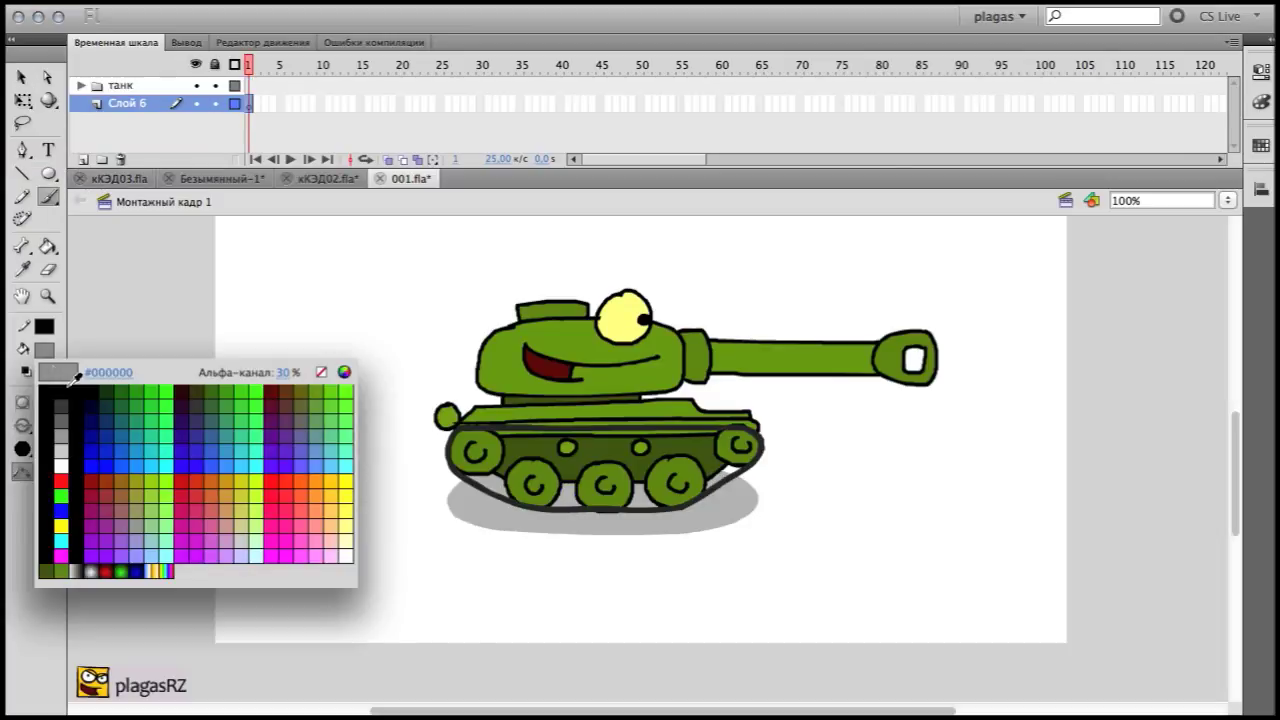
pyautogui.click(340, 413)
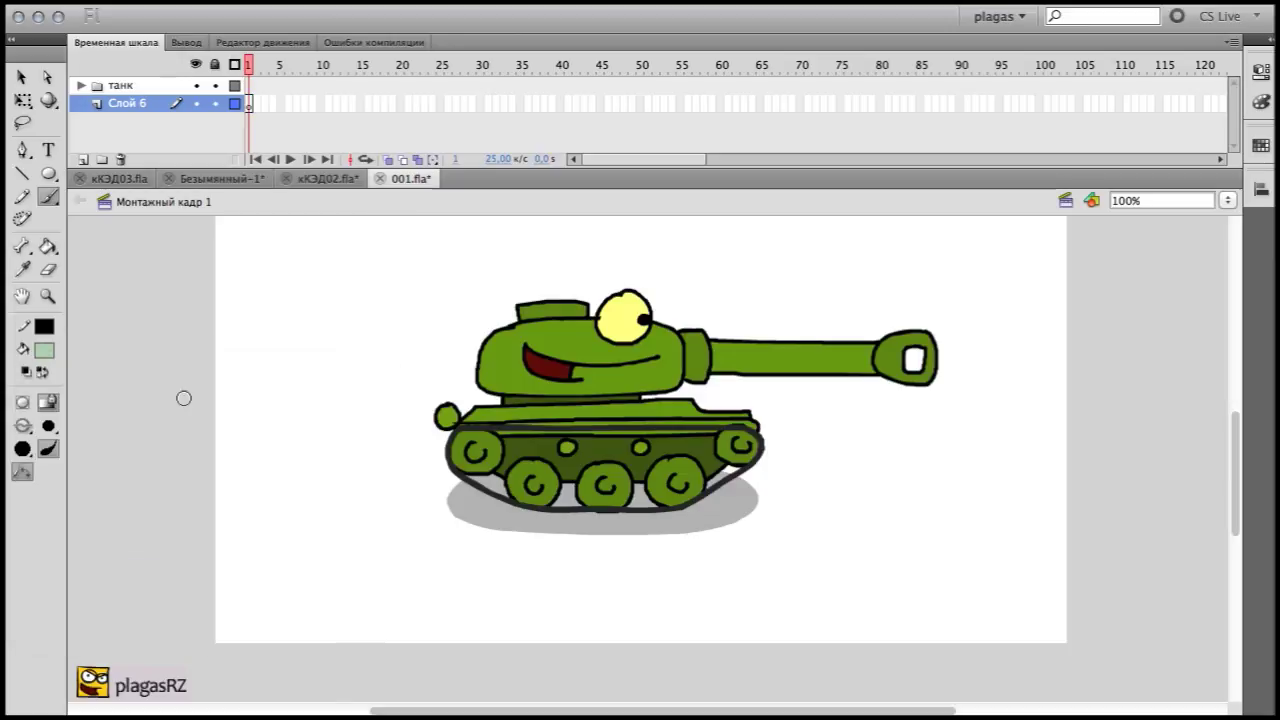
pyautogui.click(44, 349)
pyautogui.moveTo(288, 377); pyautogui.dragTo(386, 377)
pyautogui.click(1261, 101)
pyautogui.click(954, 214)
# Outline the ground beyond the stage edges on Слой 6 and fill it with muted green
pyautogui.moveTo(201, 453); pyautogui.dragTo(1119, 452)
pyautogui.press('space')
pyautogui.moveTo(574, 484); pyautogui.dragTo(685, 365)
pyautogui.moveTo(289, 334); pyautogui.dragTo(1208, 337)
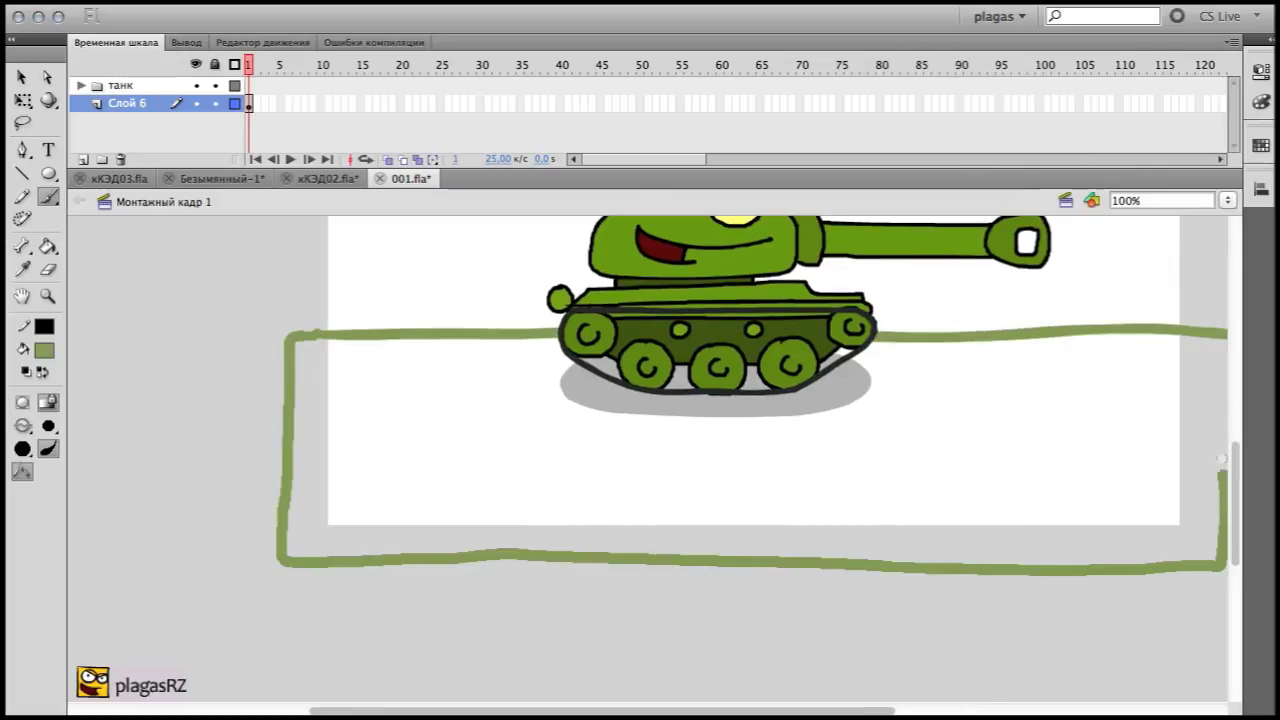
pyautogui.press('k')
pyautogui.click(748, 448)
# Outline rolling hills above the ground on Слой 6 and fill them with tan
pyautogui.moveTo(748, 448); pyautogui.dragTo(625, 567)
pyautogui.click(1261, 101)
pyautogui.click(948, 209)
pyautogui.moveTo(162, 374)
pyautogui.mouseDown()
pyautogui.moveTo(994, 372)
pyautogui.moveTo(1100, 452)
pyautogui.mouseUp()
pyautogui.moveTo(162, 374); pyautogui.dragTo(160, 452)
pyautogui.press('k')
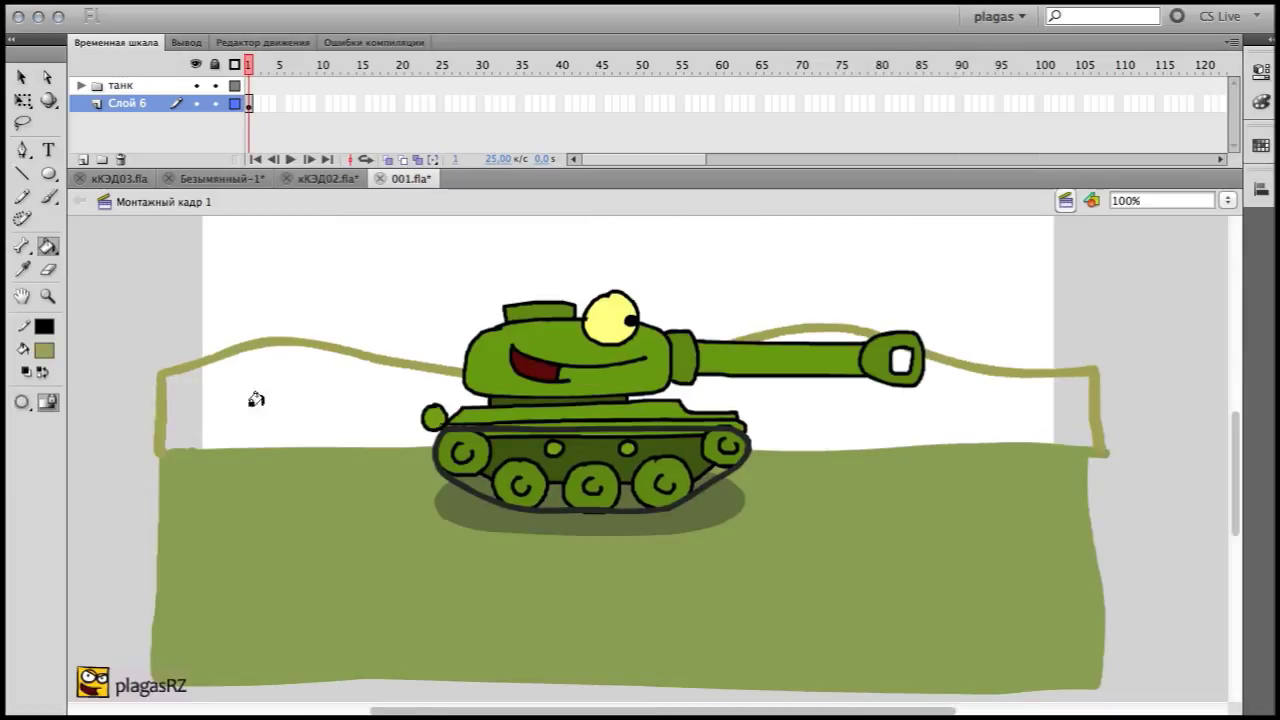
pyautogui.click(251, 400)
pyautogui.click(1261, 101)
# Outline the sky above the hills in light cyan and fill it with the same colour
pyautogui.moveTo(640, 400); pyautogui.dragTo(613, 437)
pyautogui.click(44, 350)
pyautogui.click(255, 554)
pyautogui.moveTo(132, 490)
pyautogui.mouseDown()
pyautogui.moveTo(1043, 330)
pyautogui.moveTo(1043, 485)
pyautogui.mouseUp()
pyautogui.press('k')
pyautogui.click(286, 252)
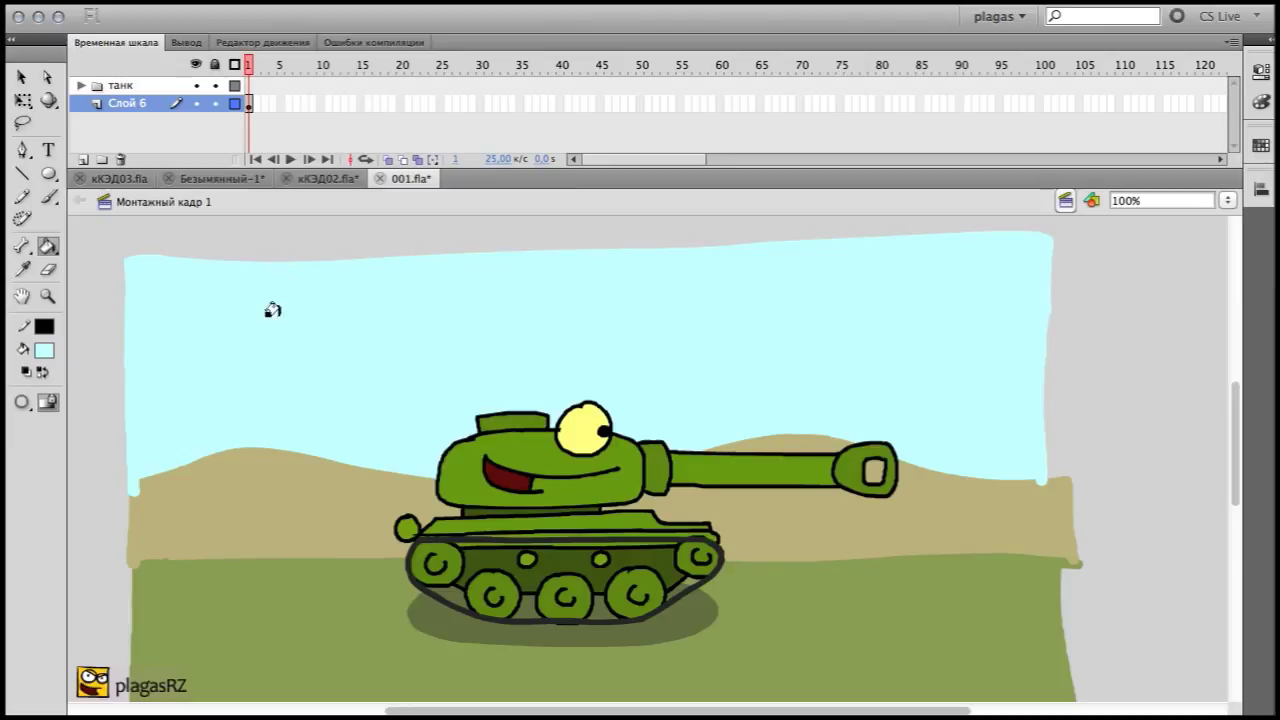
# Sample the hills' tan and paint a thin tree trunk on the left hill with the smallest brush
pyautogui.click(36, 355)
pyautogui.click(48, 296)
pyautogui.moveTo(218, 349); pyautogui.dragTo(576, 610)
pyautogui.click(48, 196)
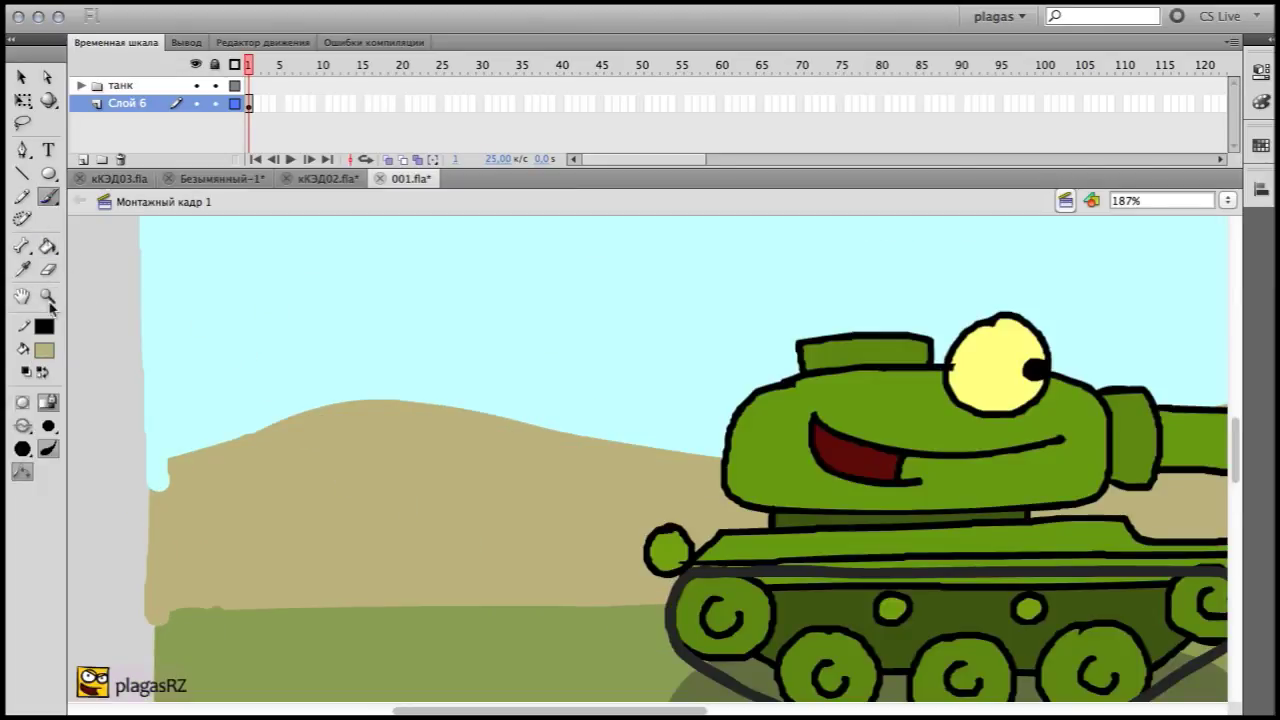
pyautogui.click(48, 426)
pyautogui.click(97, 427)
pyautogui.moveTo(248, 380); pyautogui.dragTo(248, 402)
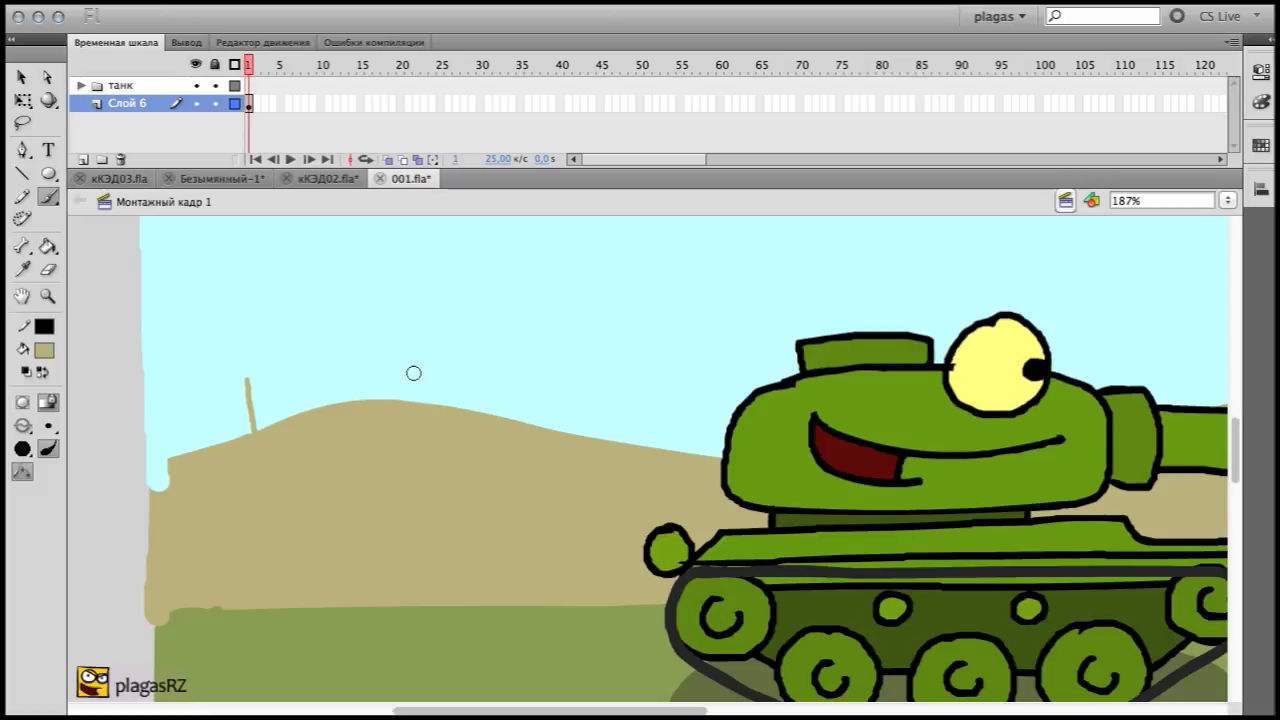
# Paint a second tree trunk on the left hill's crest, add branches, and paint a trunk on the right hill
pyautogui.moveTo(414, 377); pyautogui.dragTo(414, 401)
pyautogui.moveTo(261, 376); pyautogui.dragTo(251, 400)
pyautogui.moveTo(471, 471)
pyautogui.mouseDown()
pyautogui.moveTo(426, 474)
pyautogui.moveTo(367, 505)
pyautogui.mouseUp()
pyautogui.moveTo(298, 405); pyautogui.dragTo(309, 423)
pyautogui.moveTo(1086, 425); pyautogui.dragTo(1020, 354)
pyautogui.moveTo(697, 383); pyautogui.dragTo(1005, 402)
# Pick a muted green based on the hill colour and brush leafy crown outlines around the tree branches
pyautogui.click(22, 269)
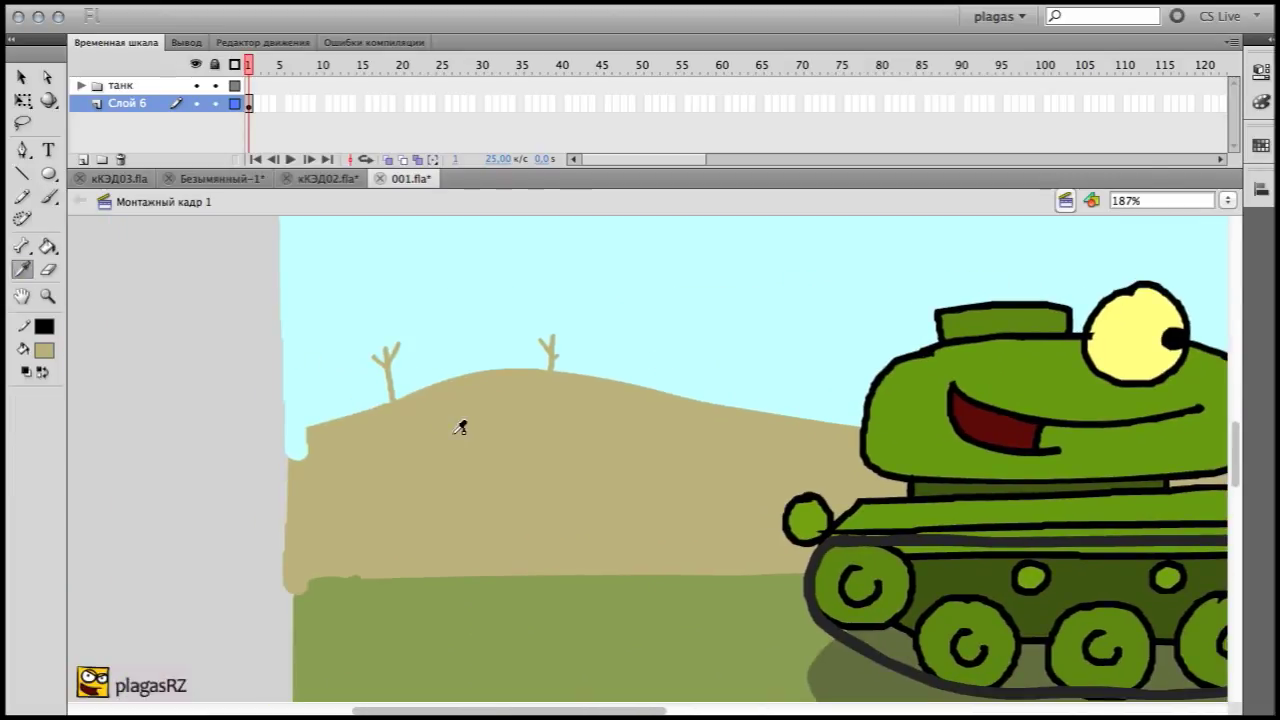
pyautogui.click(460, 428)
pyautogui.click(1260, 101)
pyautogui.moveTo(945, 226); pyautogui.dragTo(957, 231)
pyautogui.press('b')
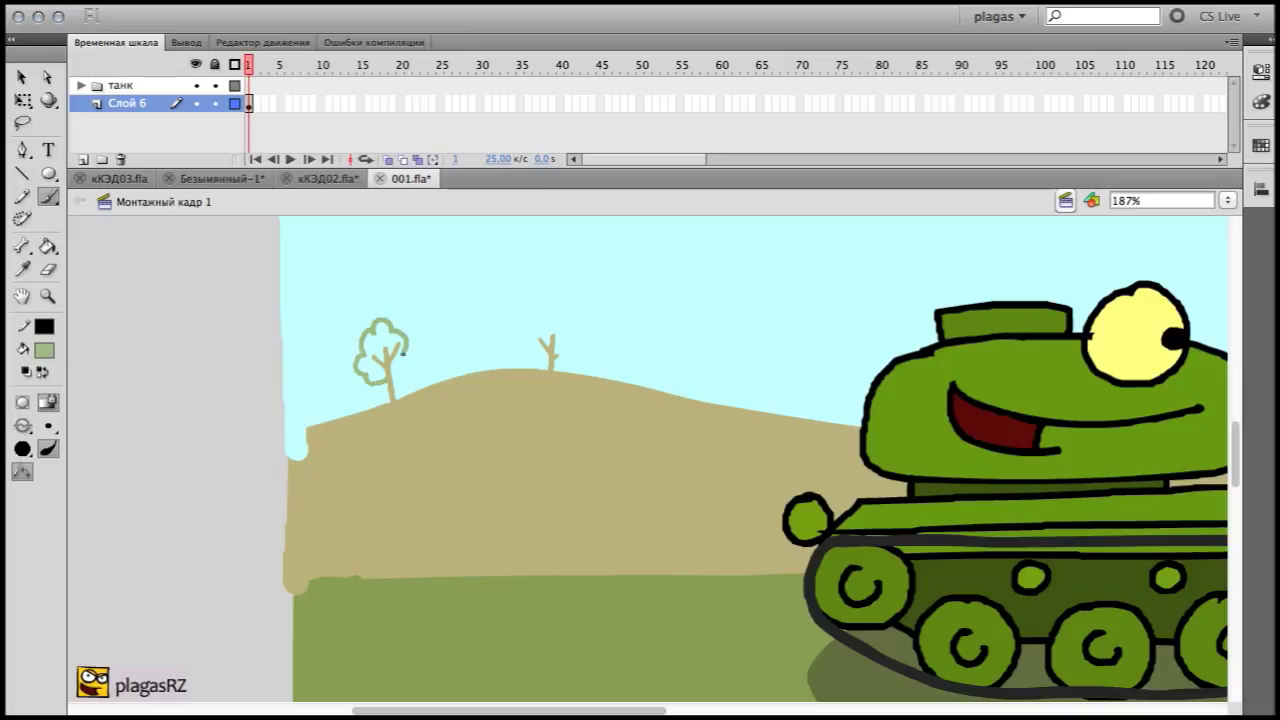
pyautogui.moveTo(528, 350); pyautogui.dragTo(545, 338)
pyautogui.moveTo(366, 349); pyautogui.dragTo(378, 352)
# Fill the tree crowns and recolour them light green
pyautogui.press('k')
pyautogui.click(21, 77)
pyautogui.click(373, 345)
pyautogui.scroll(5, 743, 265)
# Sample the crowns' light green and paint small bushes on the slopes of both hills
pyautogui.click(21, 269)
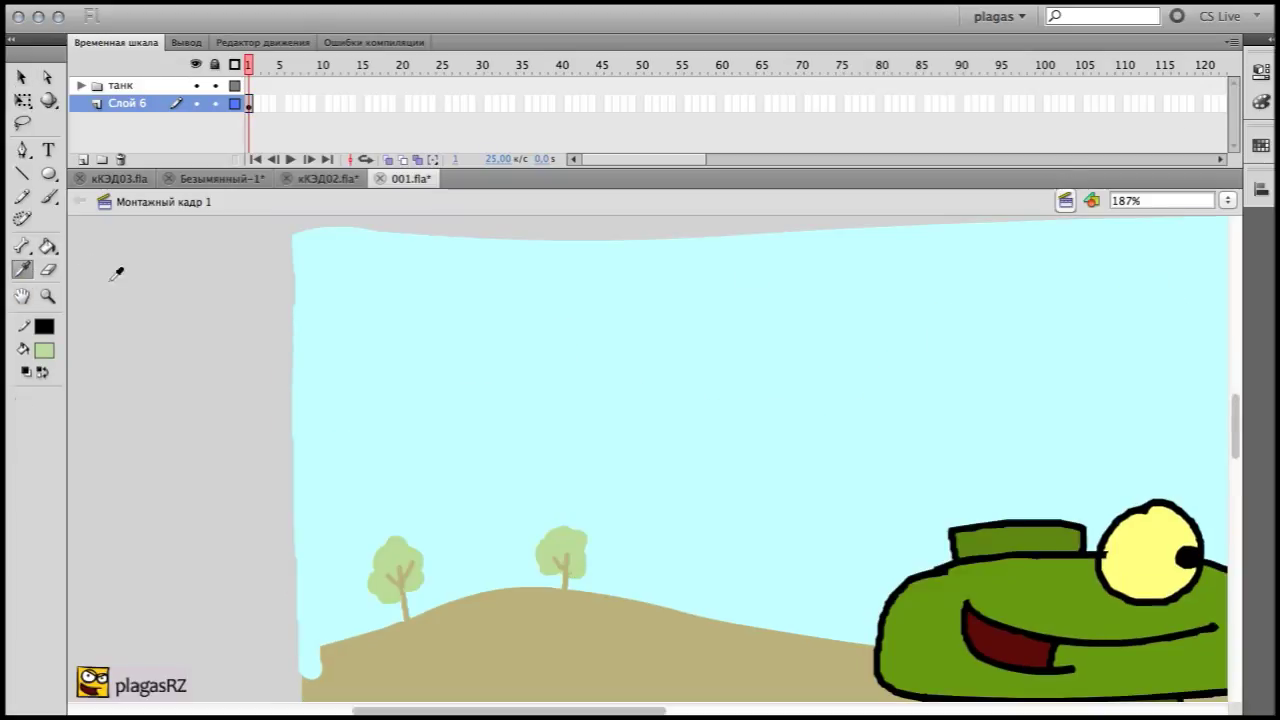
pyautogui.click(562, 538)
pyautogui.press('b')
pyautogui.moveTo(1061, 629)
pyautogui.mouseDown()
pyautogui.moveTo(497, 494)
pyautogui.moveTo(725, 503)
pyautogui.mouseUp()
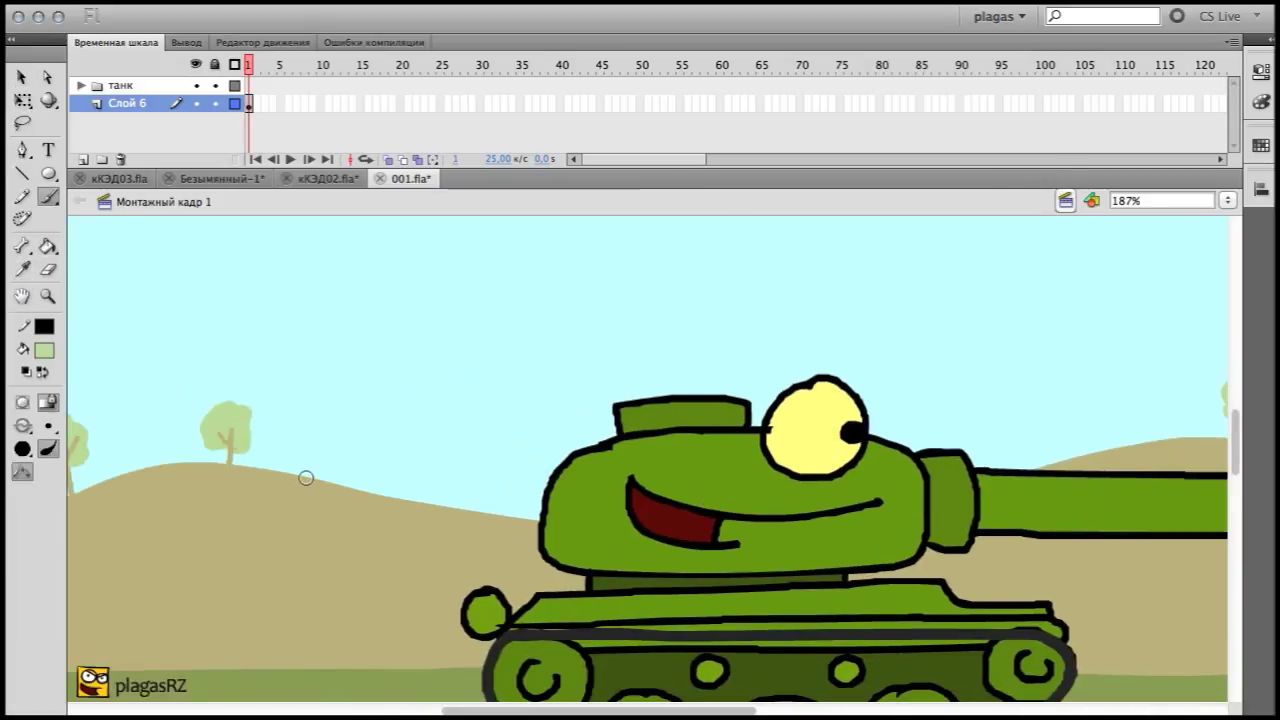
pyautogui.moveTo(304, 466); pyautogui.dragTo(326, 472)
pyautogui.moveTo(755, 505); pyautogui.dragTo(295, 485)
pyautogui.moveTo(992, 495); pyautogui.dragTo(1022, 490)
pyautogui.moveTo(320, 477); pyautogui.dragTo(764, 386)
# Fill the bushes with light green, test the movie as 001.swf and close the preview
pyautogui.press('super+1')
pyautogui.press('k')
pyautogui.hotkey('ctrl', 'Return')
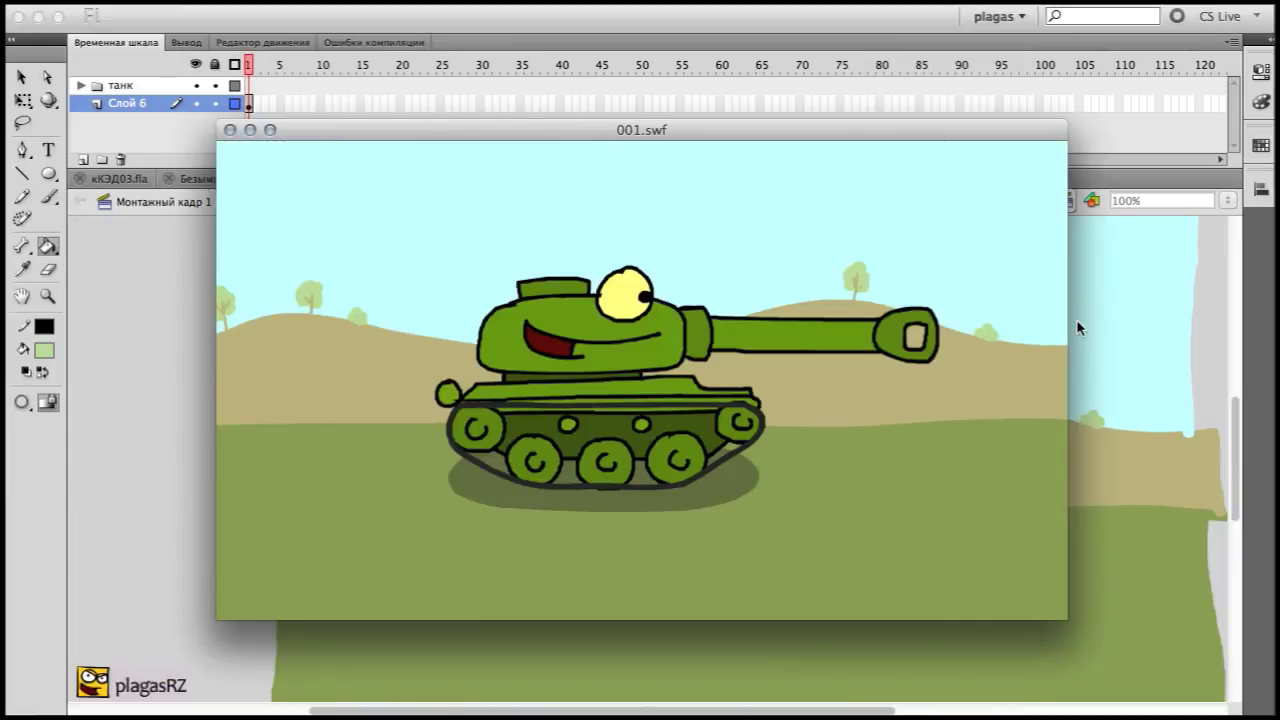
pyautogui.hotkey('ctrl', 'w')
# Convert the background artwork on layer Слой 6 into a symbol of type Графика
pyautogui.press('v')
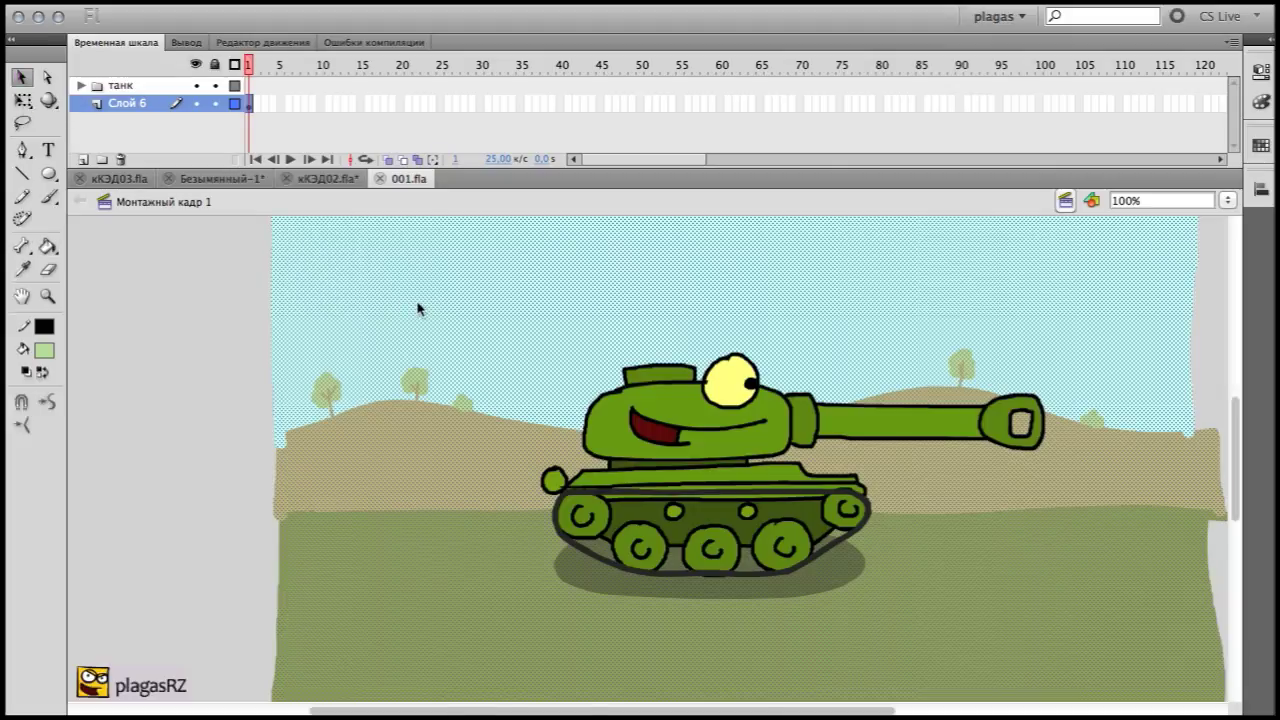
pyautogui.rightClick(418, 309)
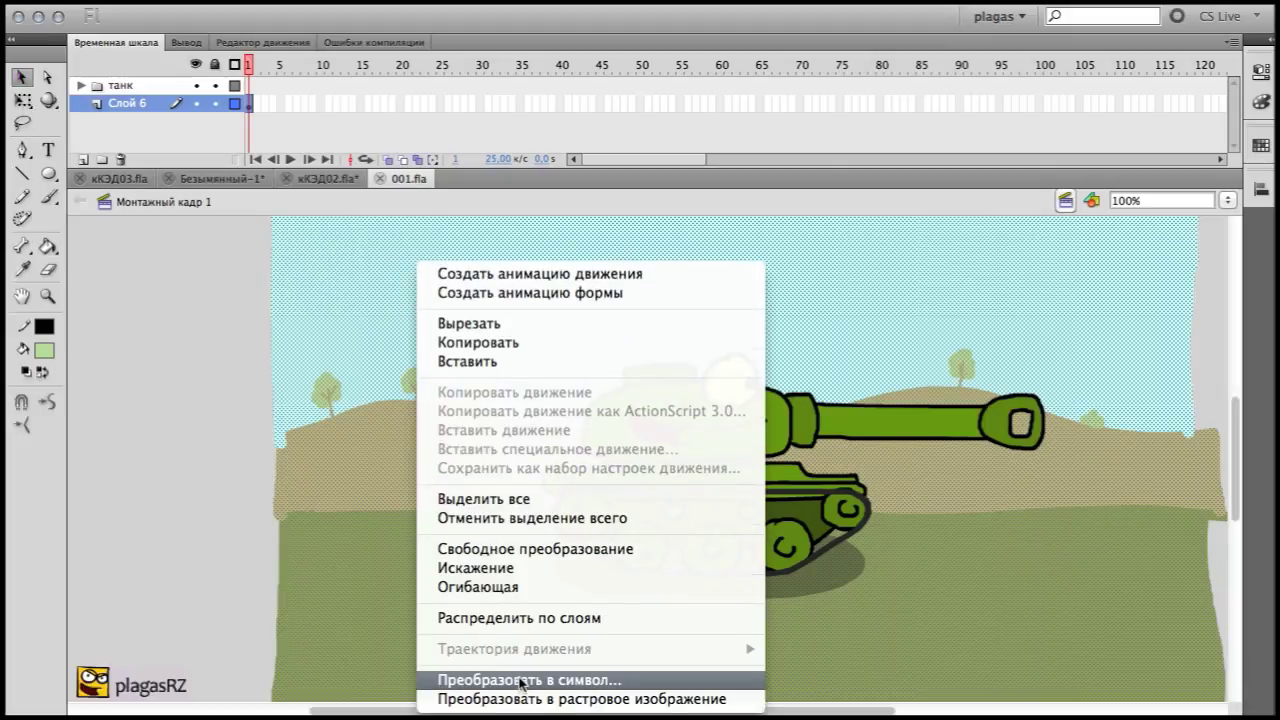
pyautogui.click(522, 680)
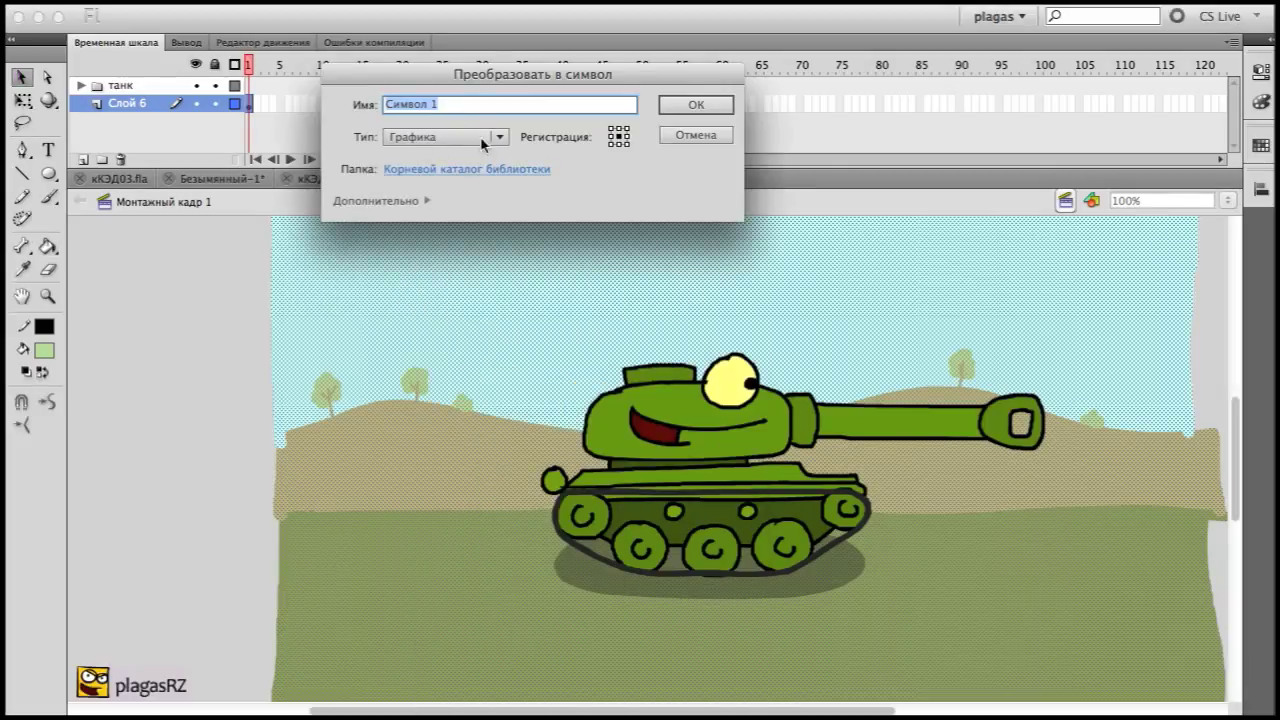
pyautogui.click(480, 136)
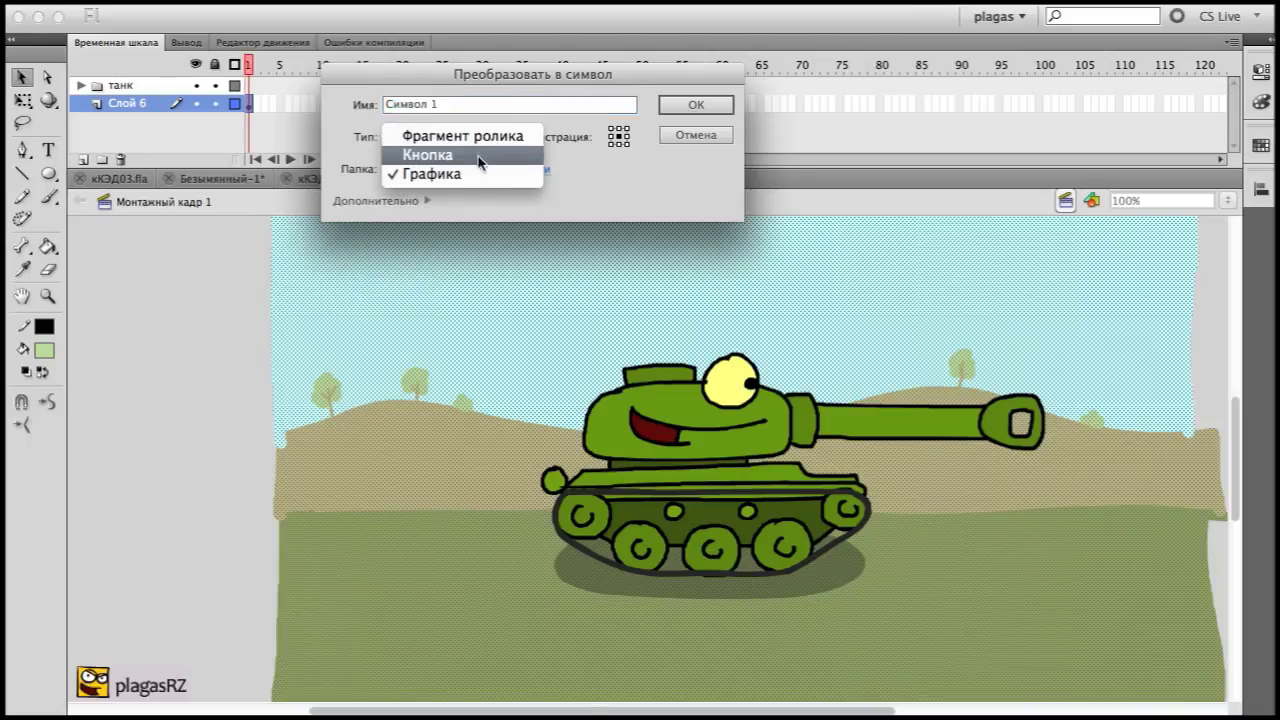
pyautogui.click(466, 176)
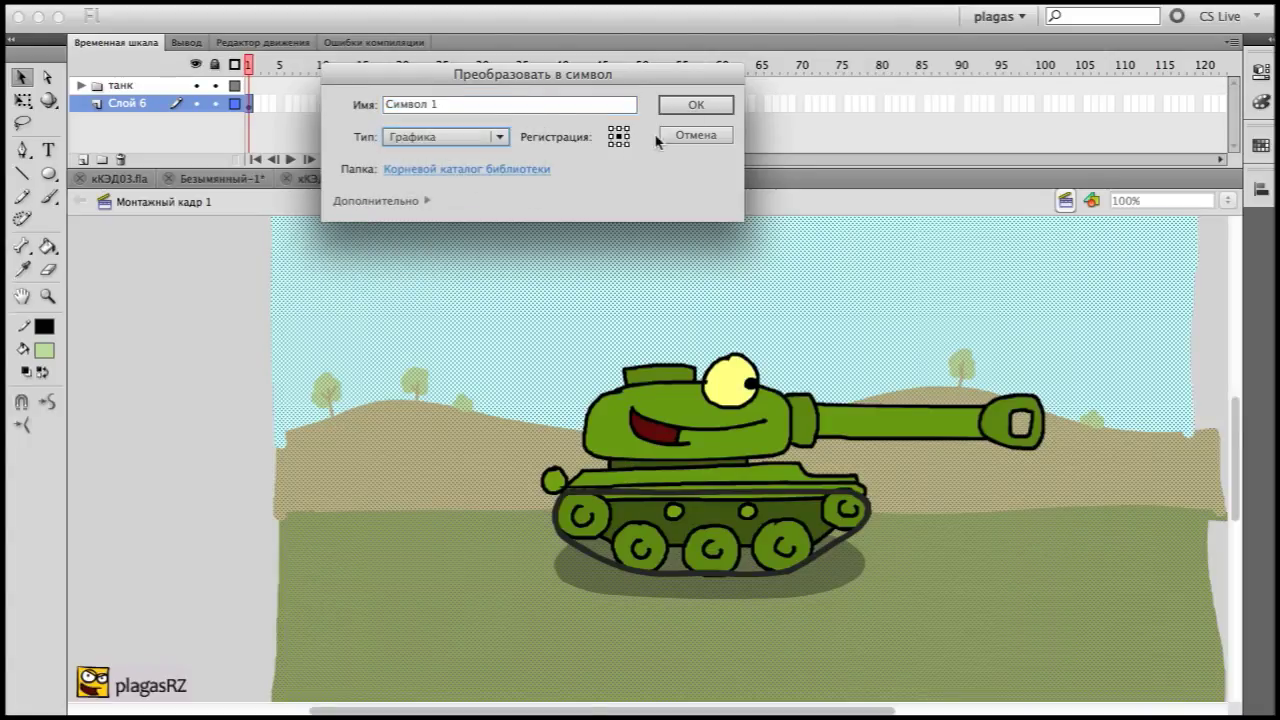
pyautogui.click(688, 107)
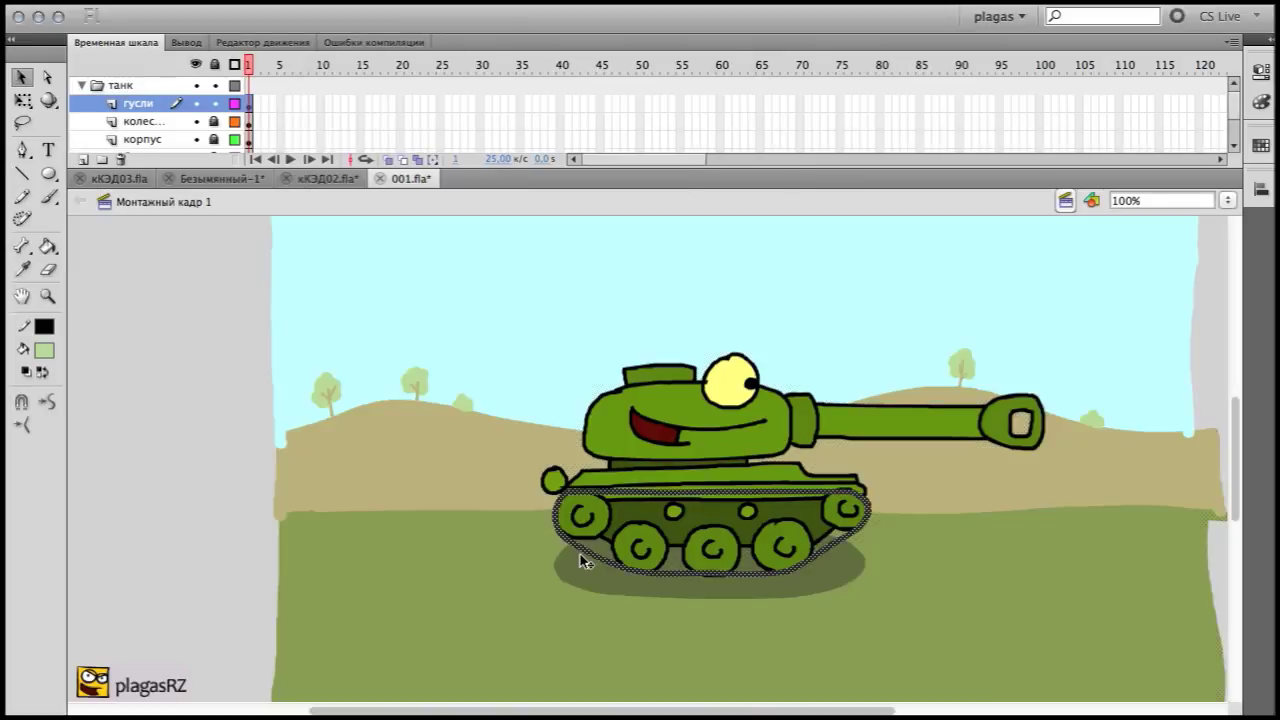
# Convert the track and the wheels into separate symbols on their own layers, locking the гусли layer once its track is converted
pyautogui.rightClick(580, 548)
pyautogui.click(640, 683)
pyautogui.click(686, 107)
pyautogui.click(214, 103)
pyautogui.click(214, 121)
pyautogui.click(160, 122)
pyautogui.rightClick(585, 530)
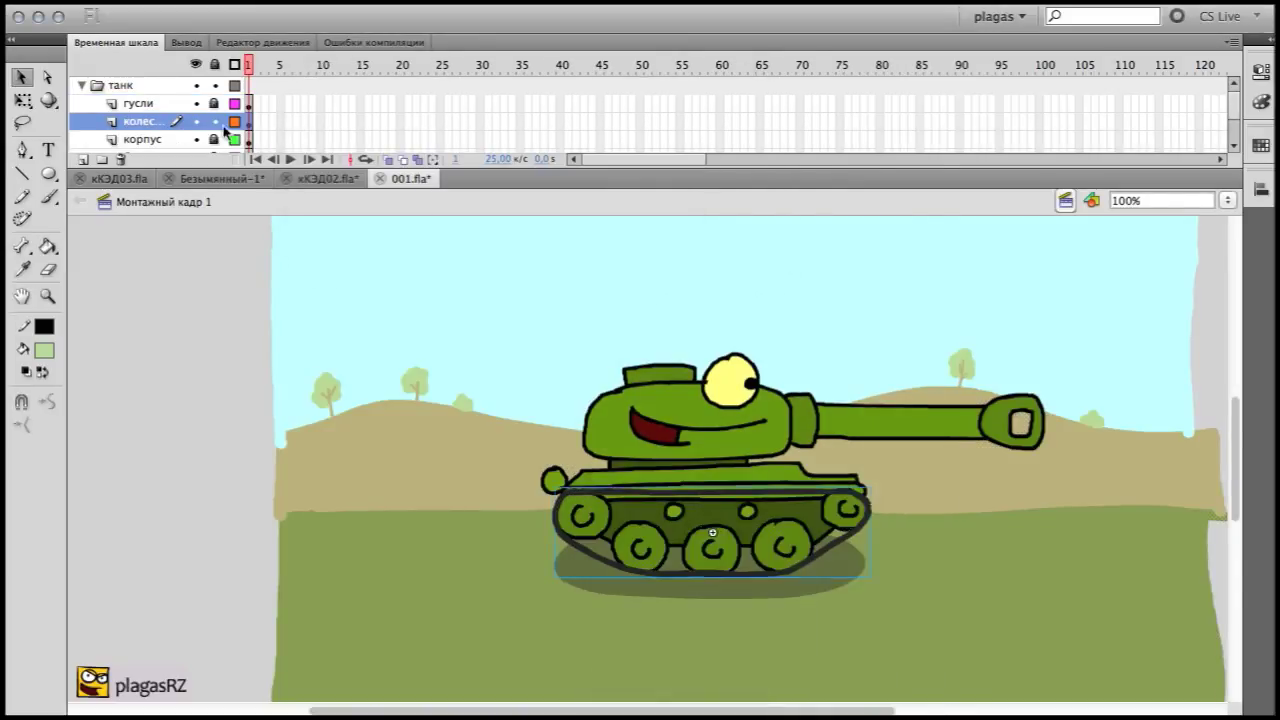
# Convert the hull, the turret and the shadow into separate symbols on their own layers
pyautogui.click(214, 121)
pyautogui.click(214, 139)
pyautogui.rightClick(643, 464)
pyautogui.scroll(-2, 569, 131)
pyautogui.rightClick(669, 435)
pyautogui.click(720, 683)
pyautogui.click(686, 107)
pyautogui.rightClick(616, 583)
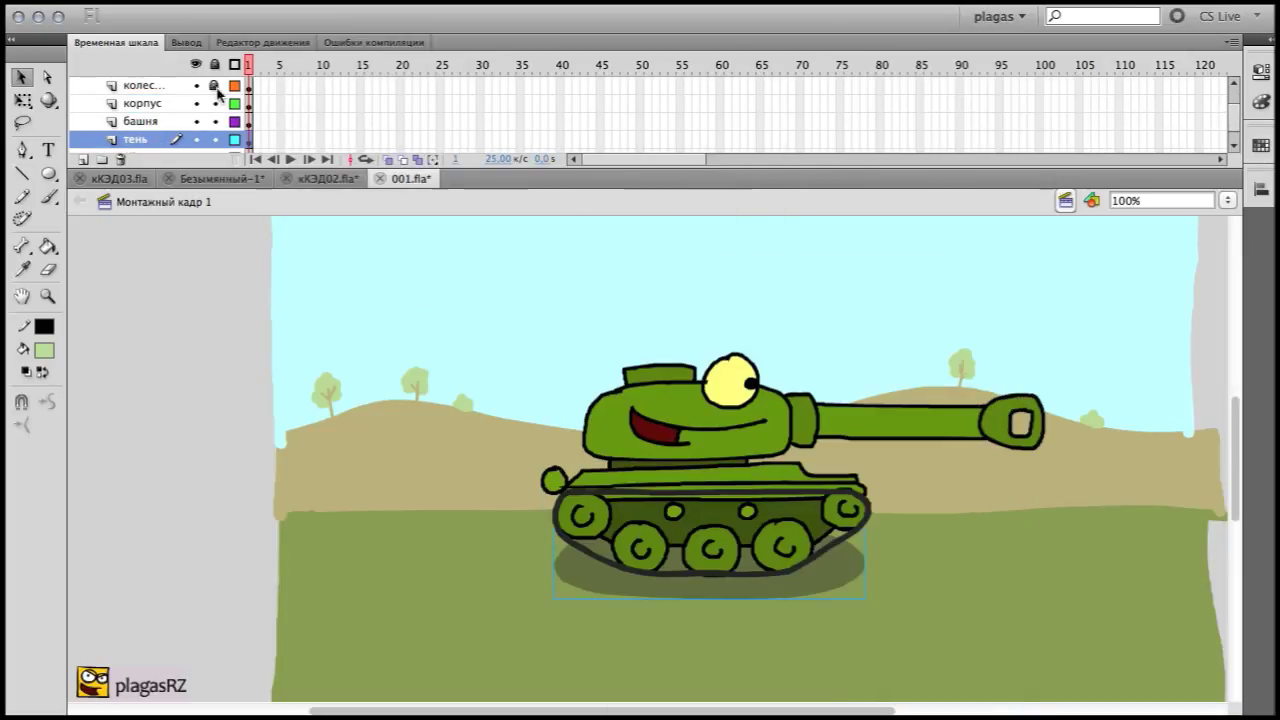
# Unlock all layers in the танк folder, leaving only the background layer Слой 6 locked
pyautogui.click(214, 85)
pyautogui.click(214, 103)
pyautogui.scroll(-1, 222, 130)
pyautogui.click(215, 139)
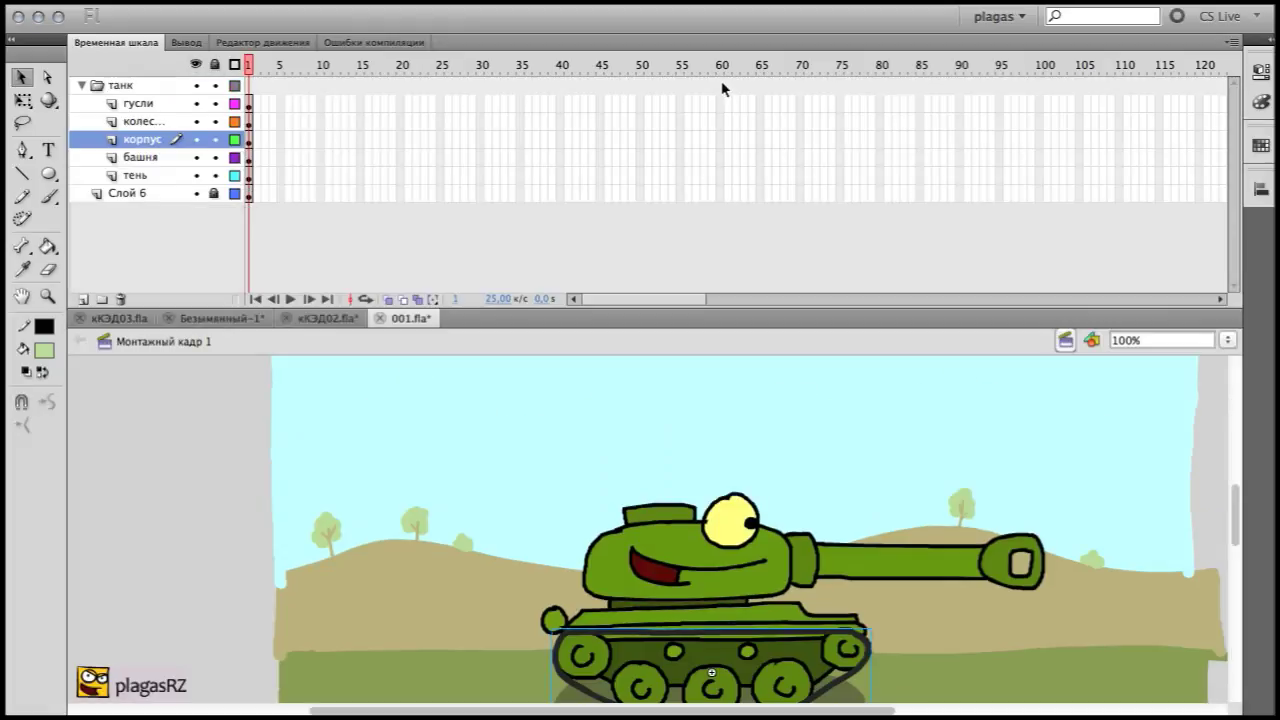
# Extend all layers to frame 60 and insert keyframes there on the five tank layers
pyautogui.click(723, 86)
pyautogui.moveTo(723, 112); pyautogui.dragTo(708, 183)
pyautogui.press('F5')
pyautogui.moveTo(721, 66); pyautogui.dragTo(720, 103)
pyautogui.press('F6')
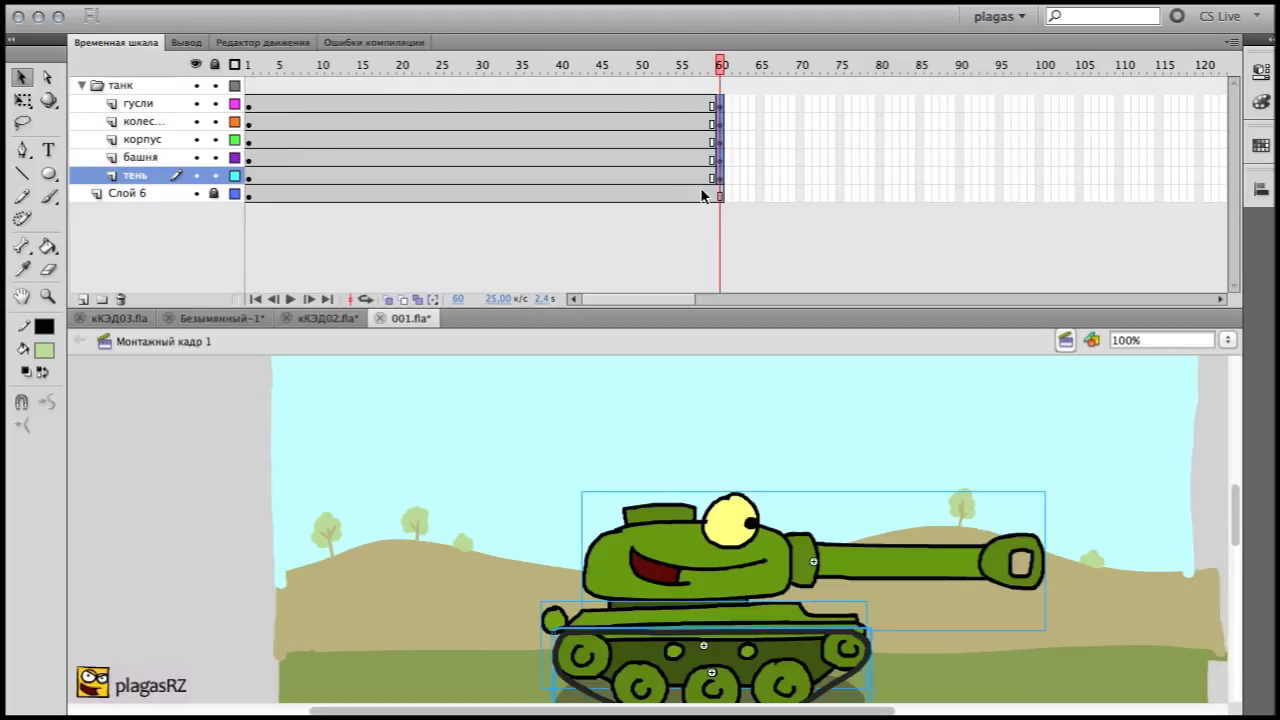
# At frame 1, move all the tank parts together horizontally until the tank is fully off the stage behind the background's left edge
pyautogui.click(249, 65)
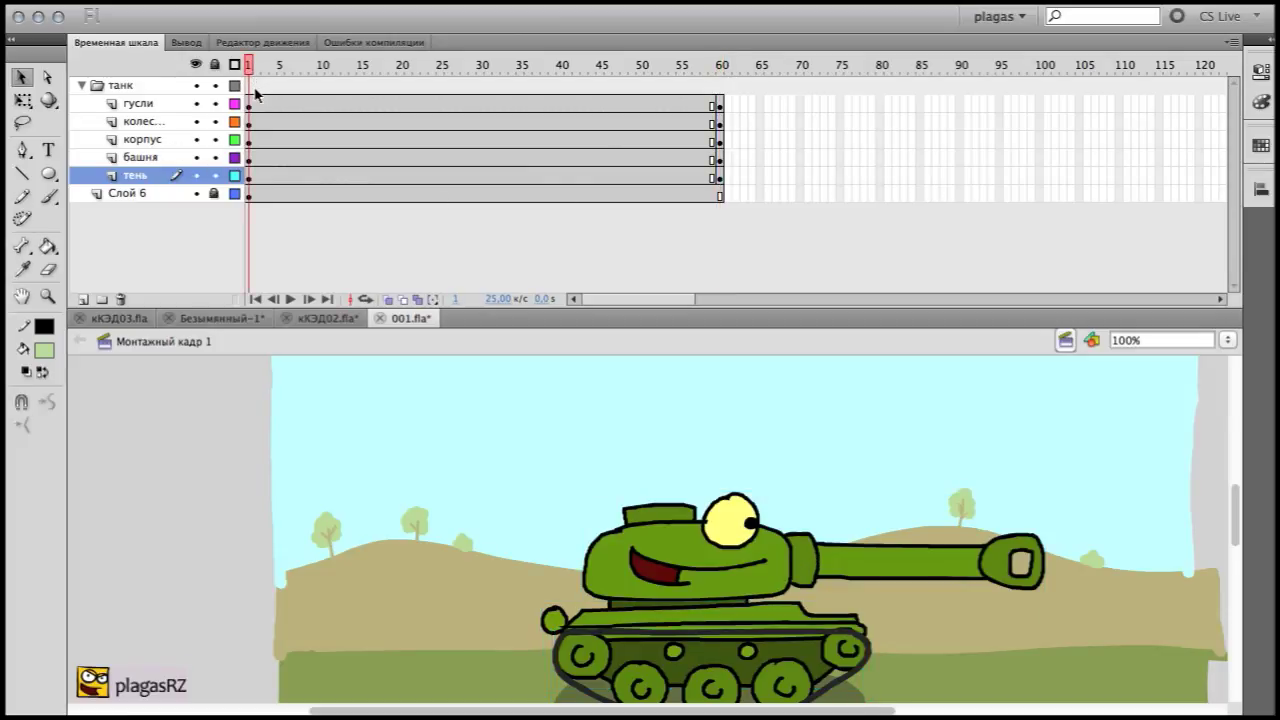
pyautogui.click(255, 89)
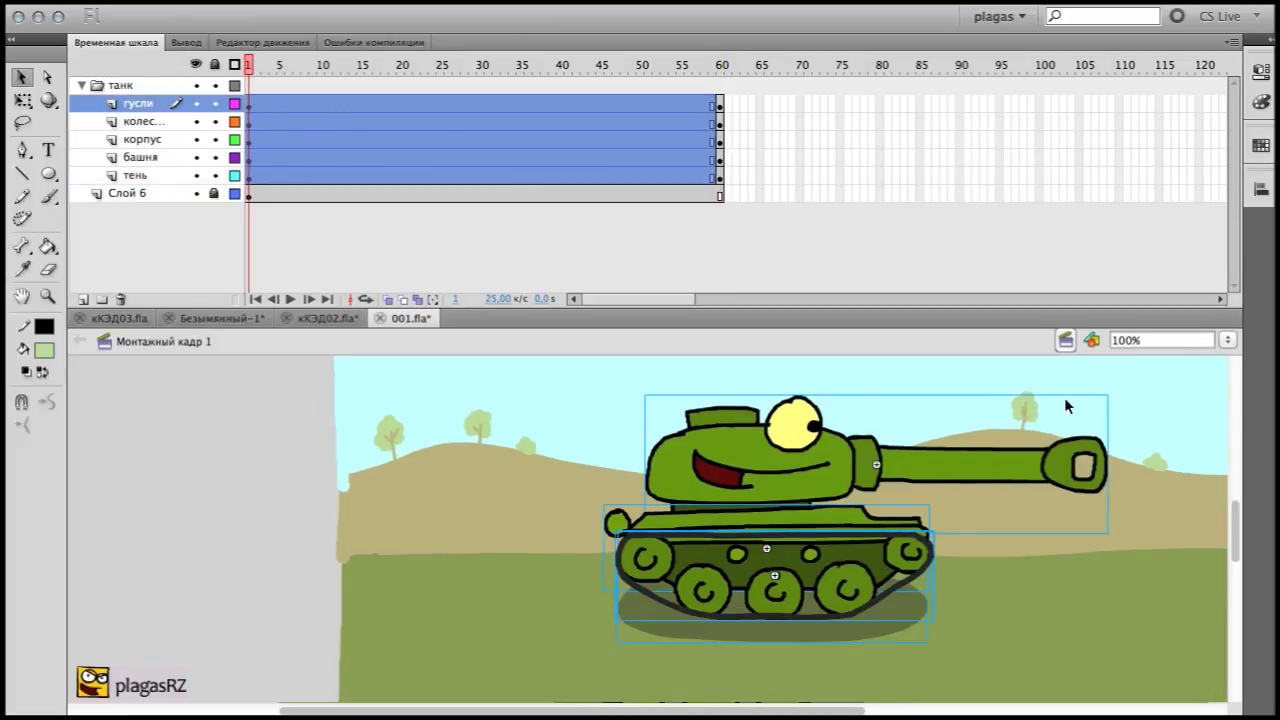
pyautogui.moveTo(782, 475); pyautogui.dragTo(142, 517)
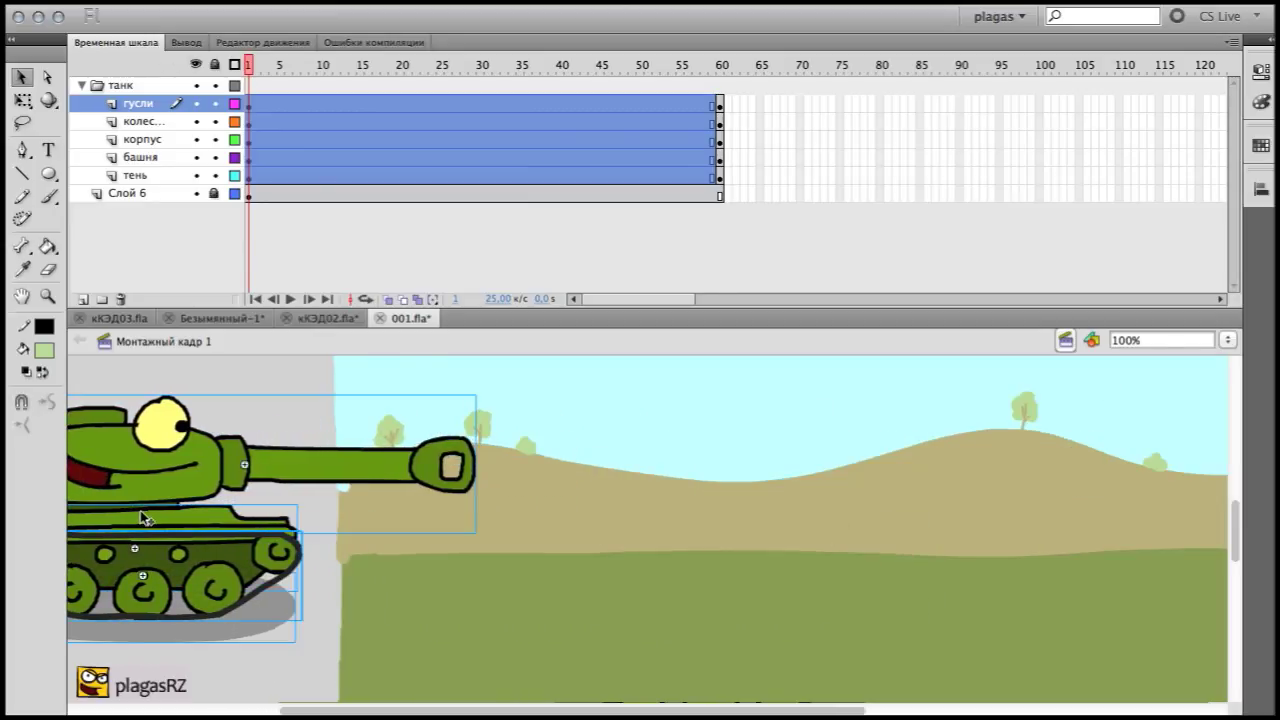
pyautogui.hotkey('shift', 'Left')
pyautogui.hotkey('shift', 'Left')
pyautogui.hotkey('shift', 'Left')
pyautogui.hotkey('shift', 'Left')
pyautogui.hotkey('shift', 'Left')
pyautogui.hotkey('shift', 'Left')
pyautogui.hotkey('shift', 'Left')
pyautogui.hotkey('shift', 'Left')
pyautogui.hotkey('shift', 'Left')
pyautogui.hotkey('shift', 'Left')
pyautogui.hotkey('shift', 'Left')
pyautogui.hotkey('shift', 'Left')
pyautogui.hotkey('shift', 'Left')
pyautogui.hotkey('shift', 'Left')
pyautogui.hotkey('shift', 'Left')
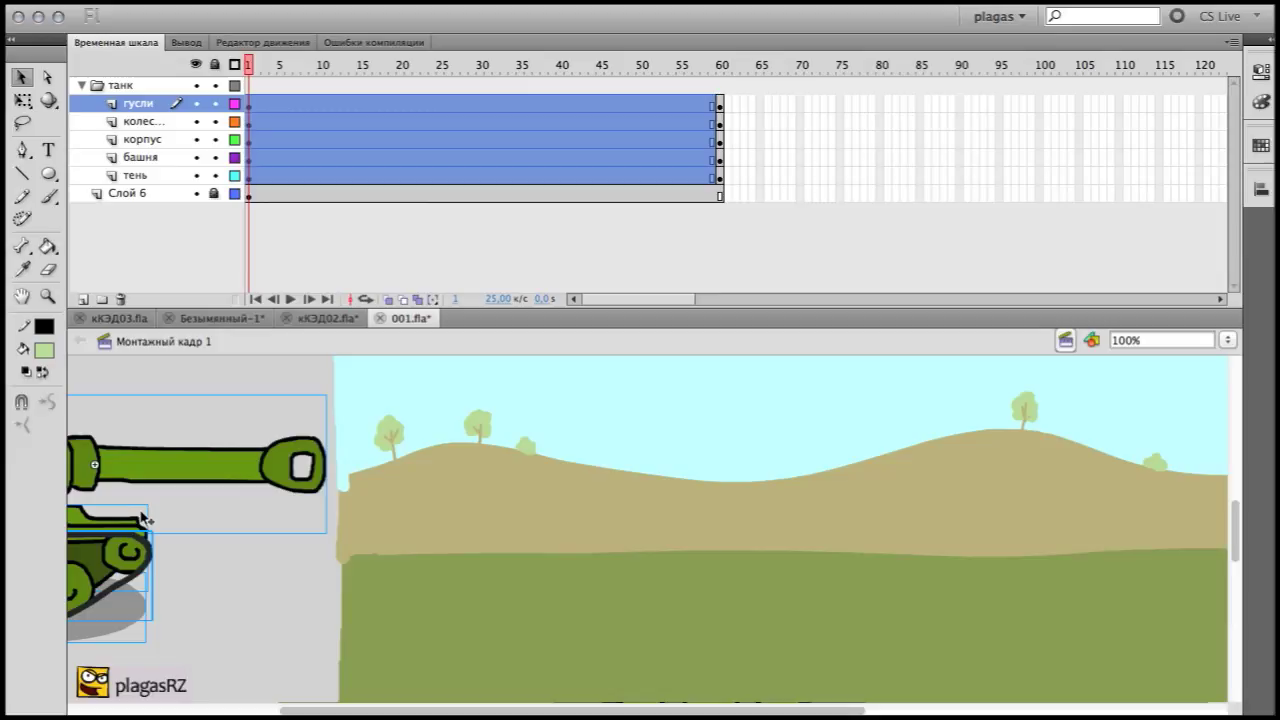
pyautogui.click(264, 66)
pyautogui.click(250, 70)
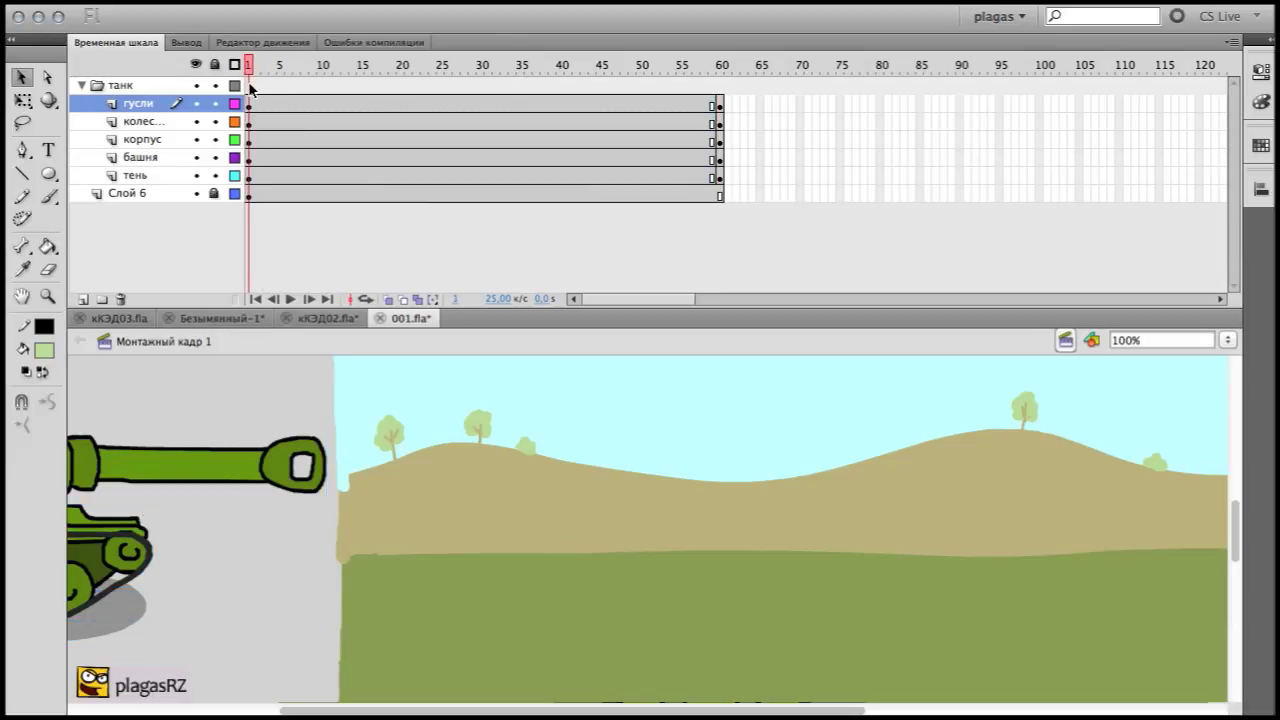
# Create a classic motion tween from frame 1 on all five tank layers
pyautogui.click(721, 66)
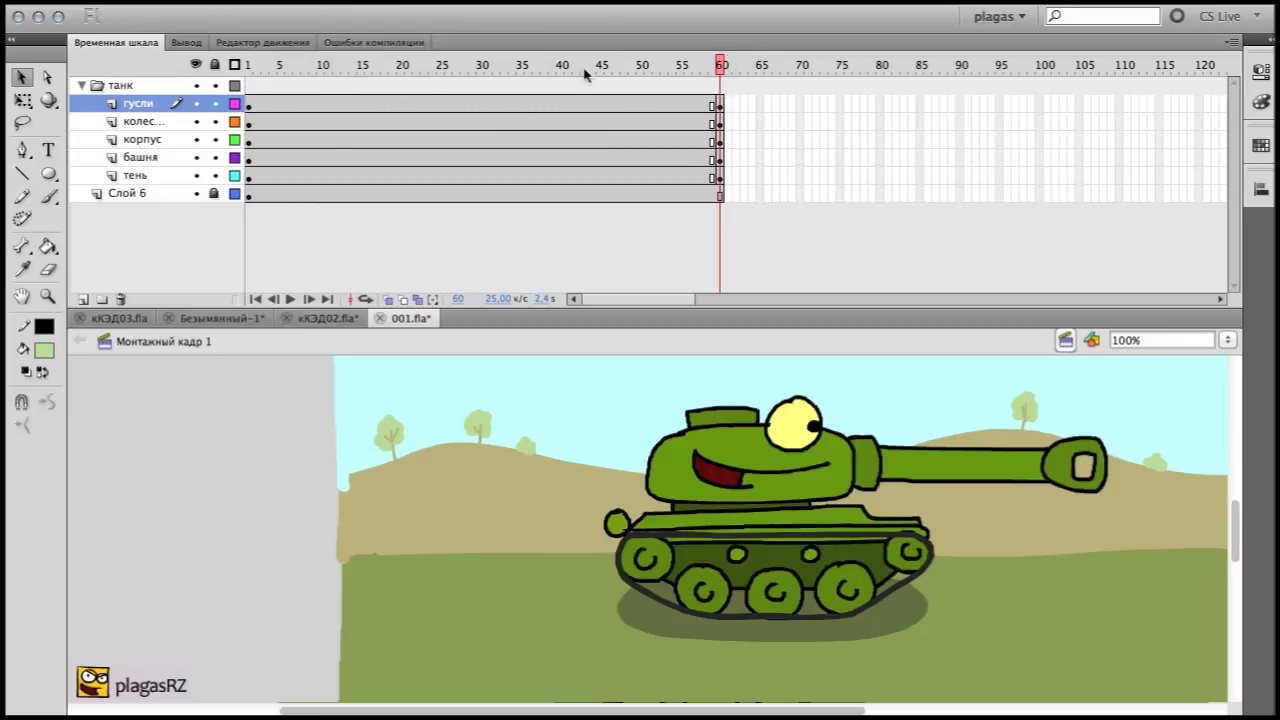
pyautogui.moveTo(249, 105); pyautogui.dragTo(251, 163)
pyautogui.moveTo(250, 180); pyautogui.dragTo(250, 178)
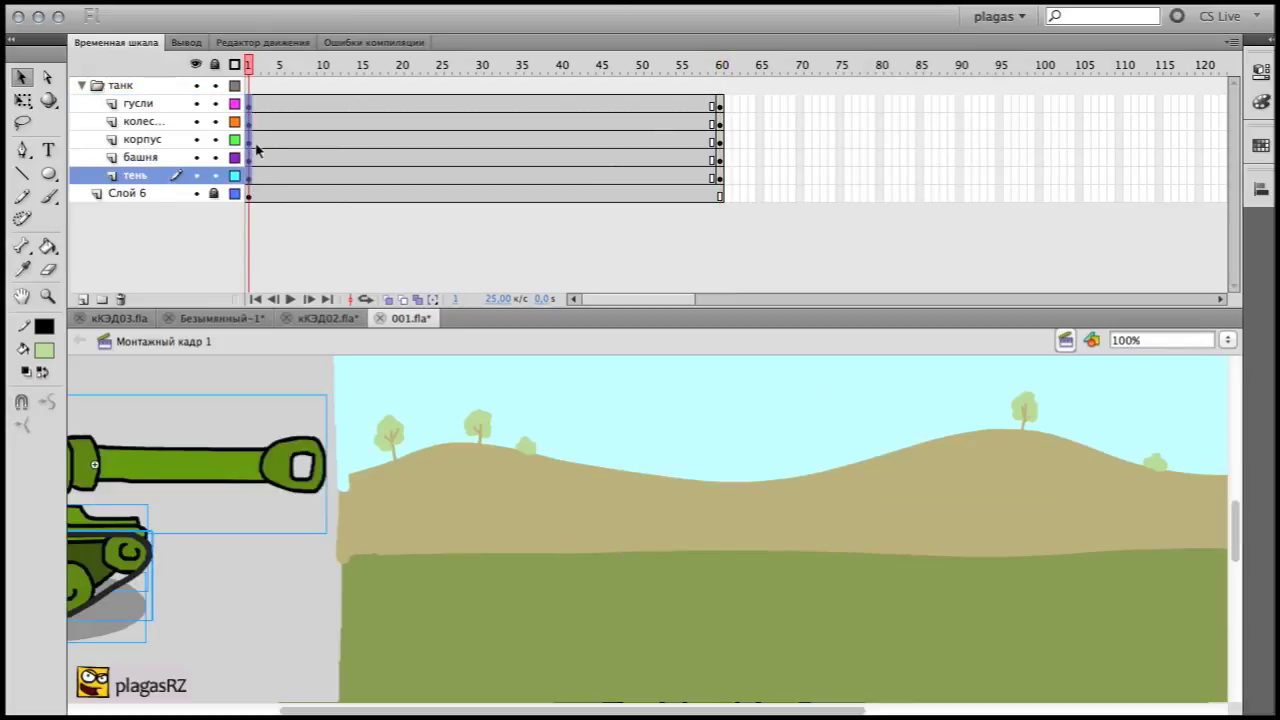
pyautogui.rightClick(251, 147)
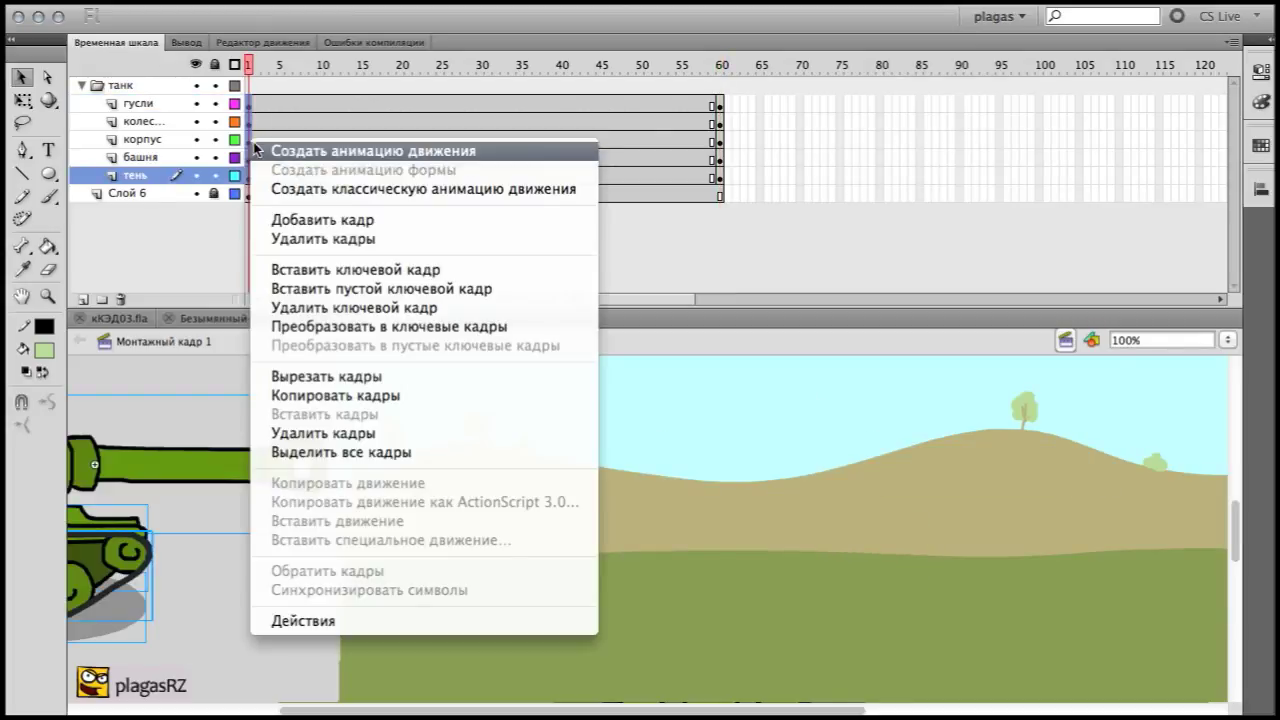
pyautogui.click(281, 190)
# Scrub through the tank animation to frame 60, test the movie and close the preview
pyautogui.moveTo(255, 70); pyautogui.dragTo(722, 110)
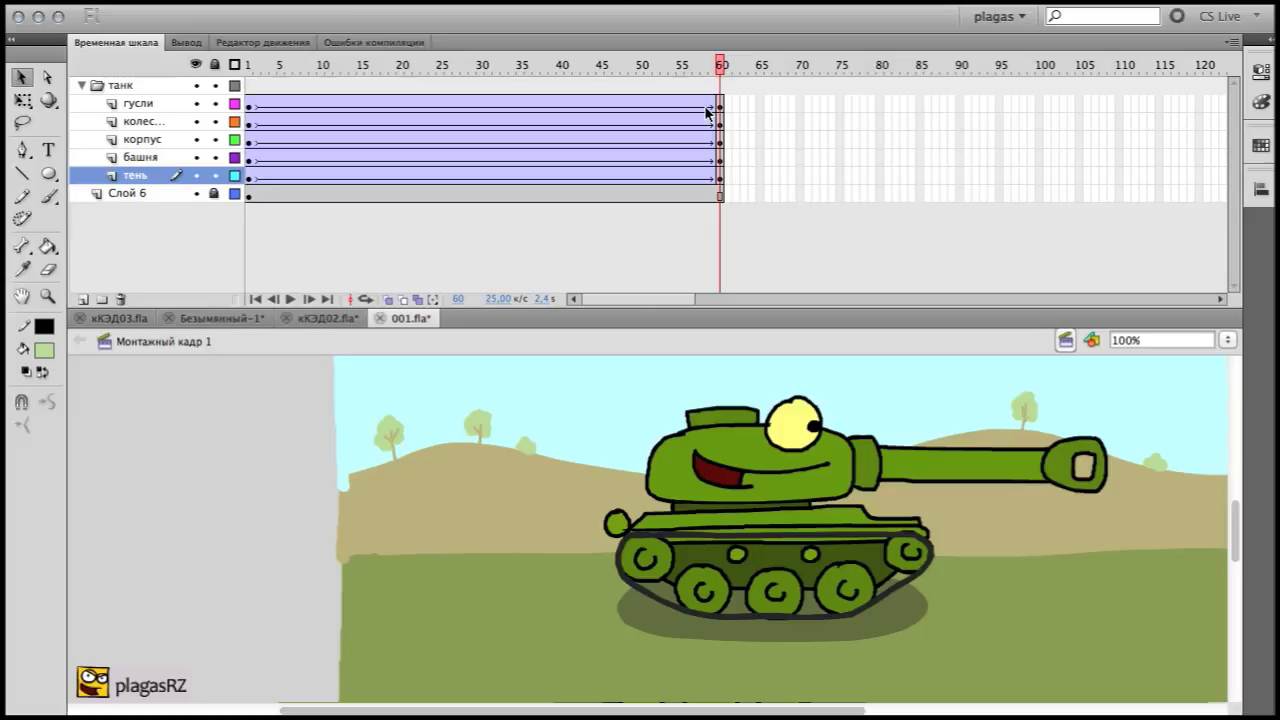
pyautogui.hotkey('ctrl', 'Return')
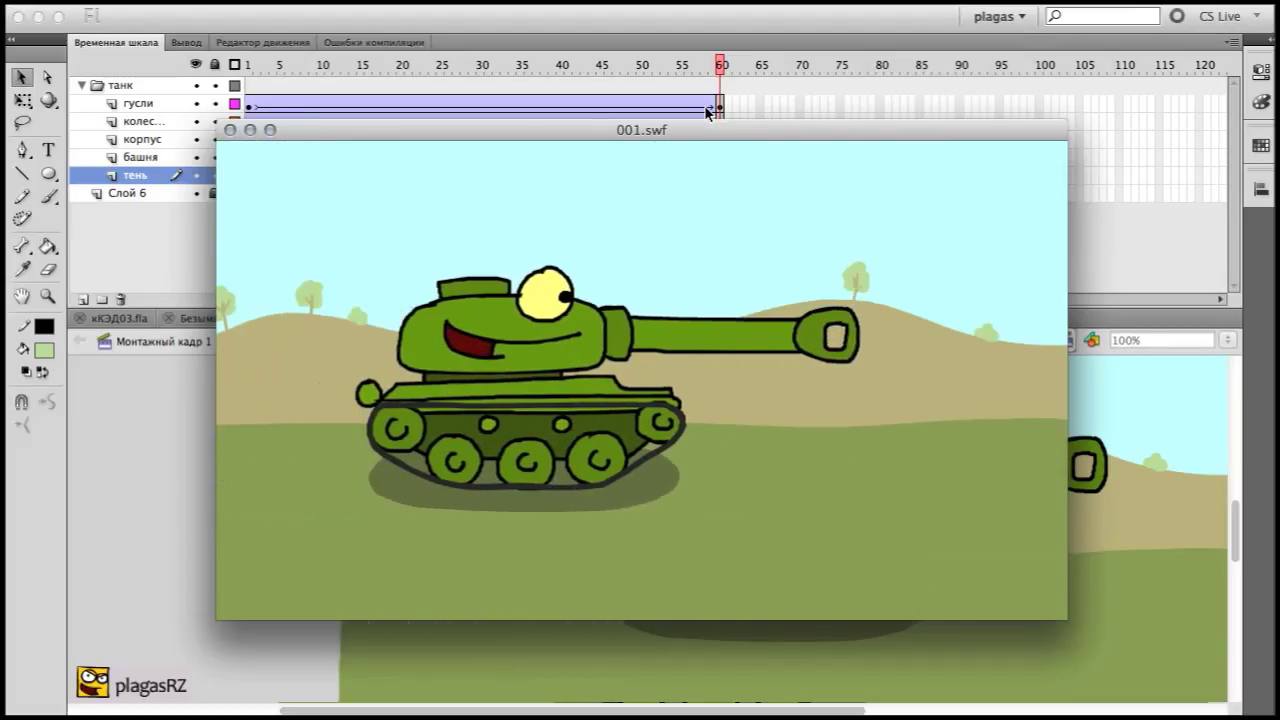
pyautogui.hotkey('ctrl', 'w')
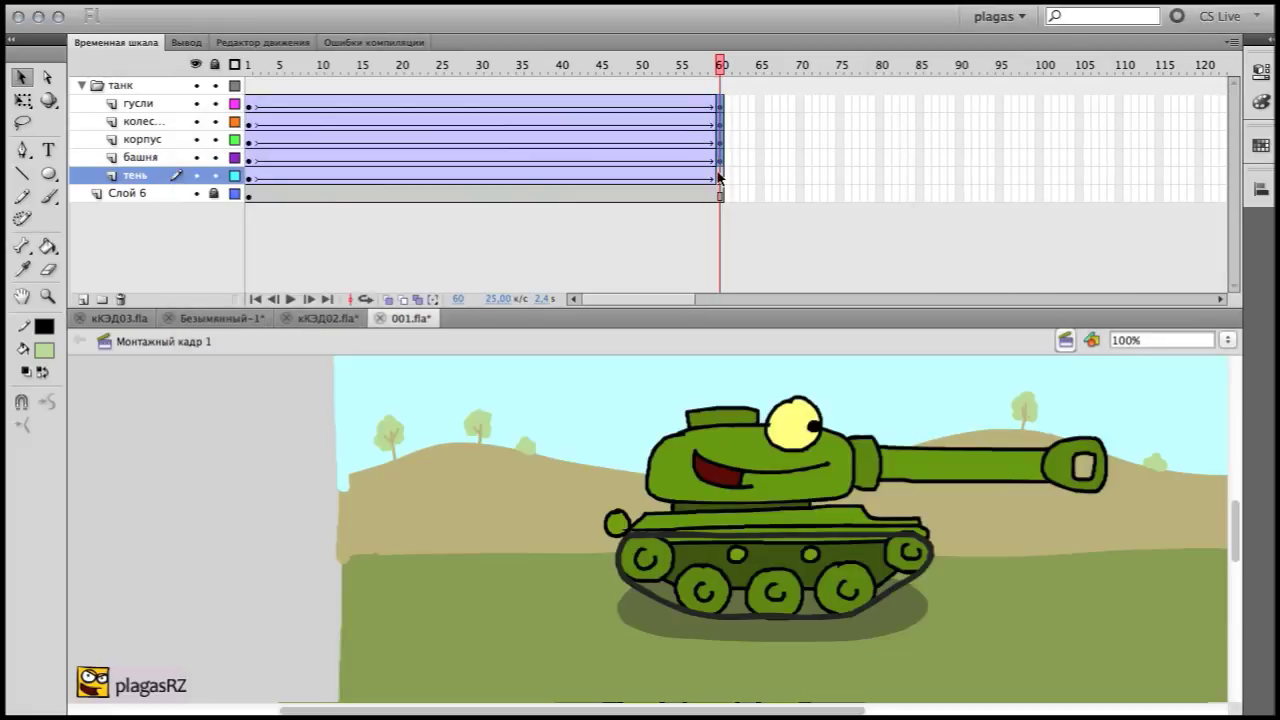
# Move the tank's end keyframes to frame 90, extend layer Слой 6 to match, and test the movie
pyautogui.moveTo(722, 142); pyautogui.dragTo(963, 200)
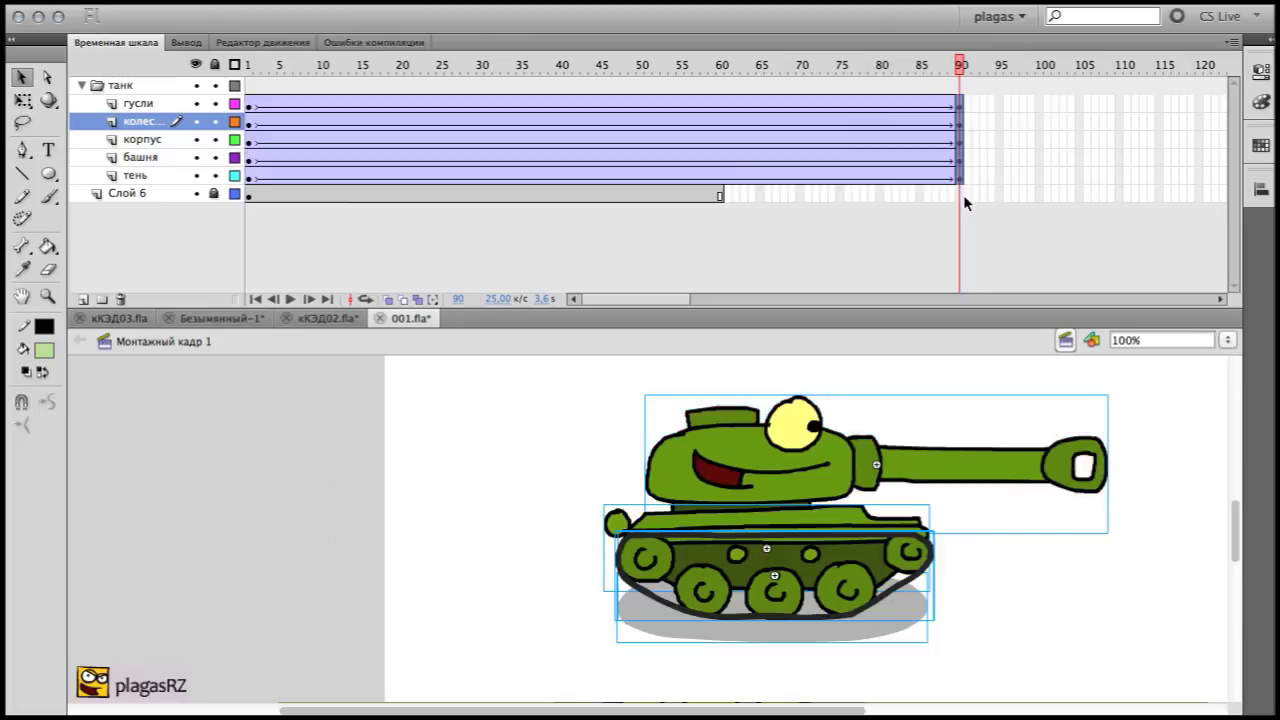
pyautogui.click(961, 194)
pyautogui.press('F5')
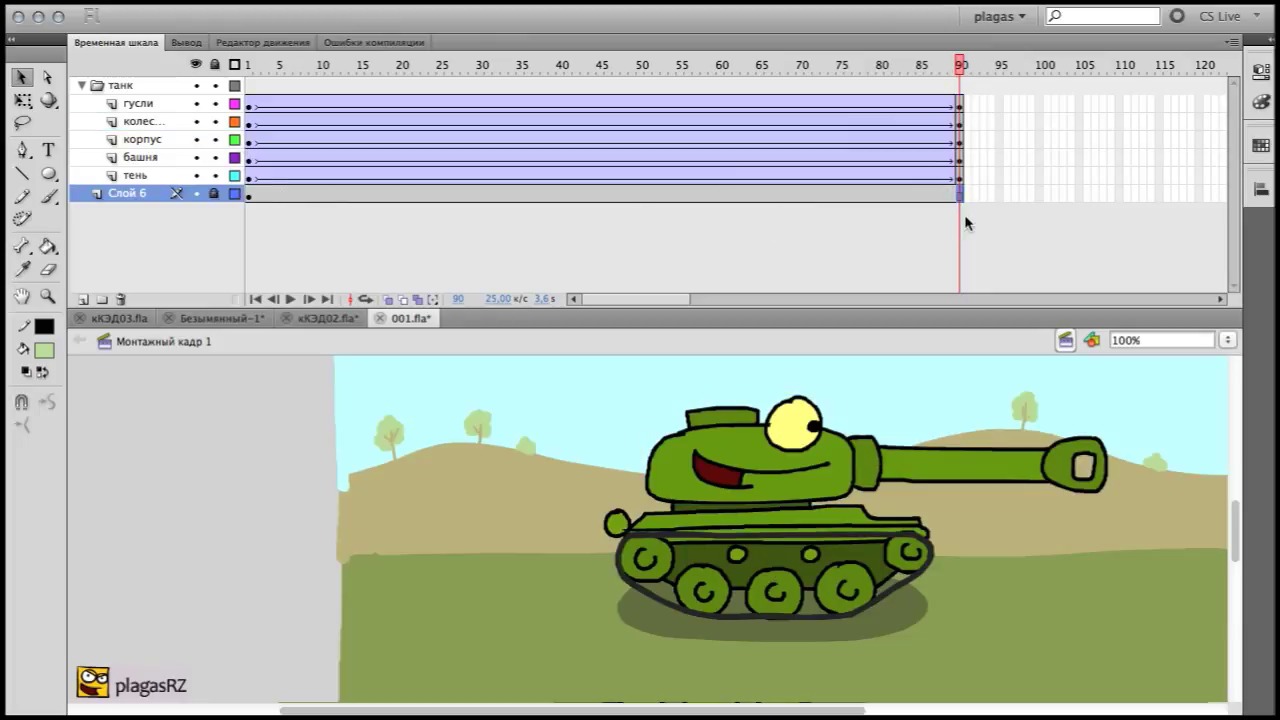
pyautogui.press('super+Return')
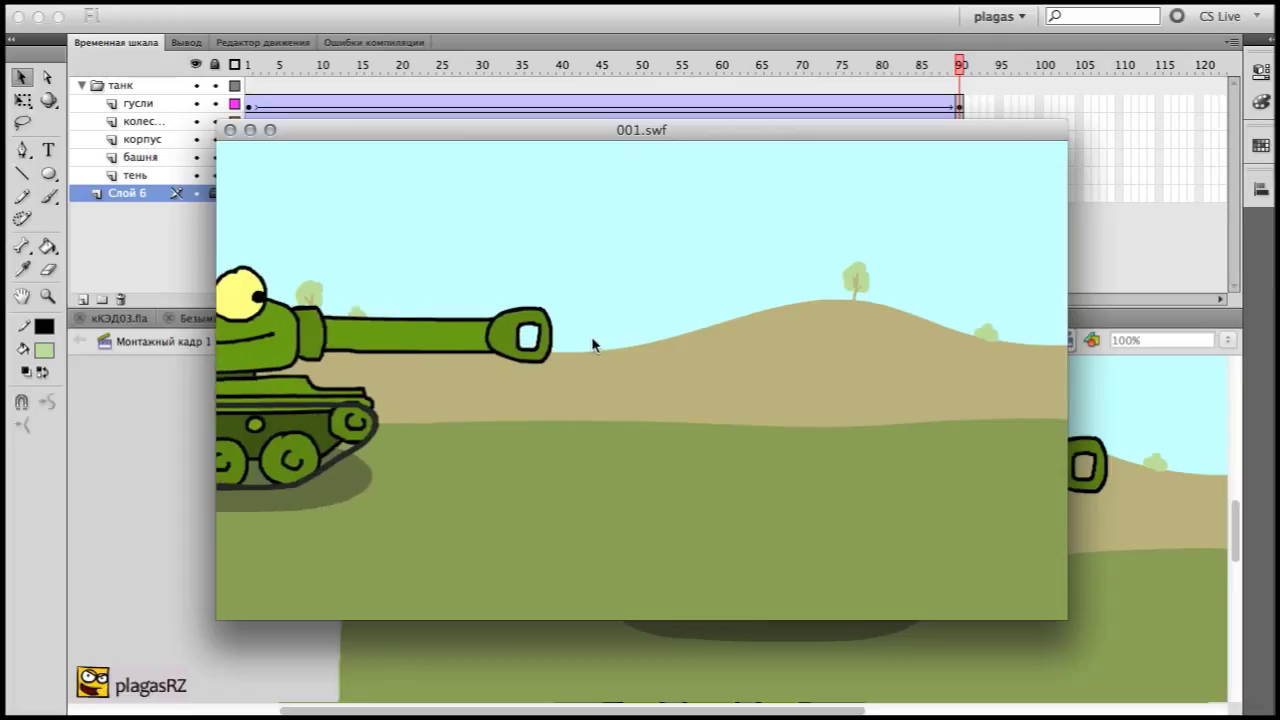
pyautogui.click(230, 130)
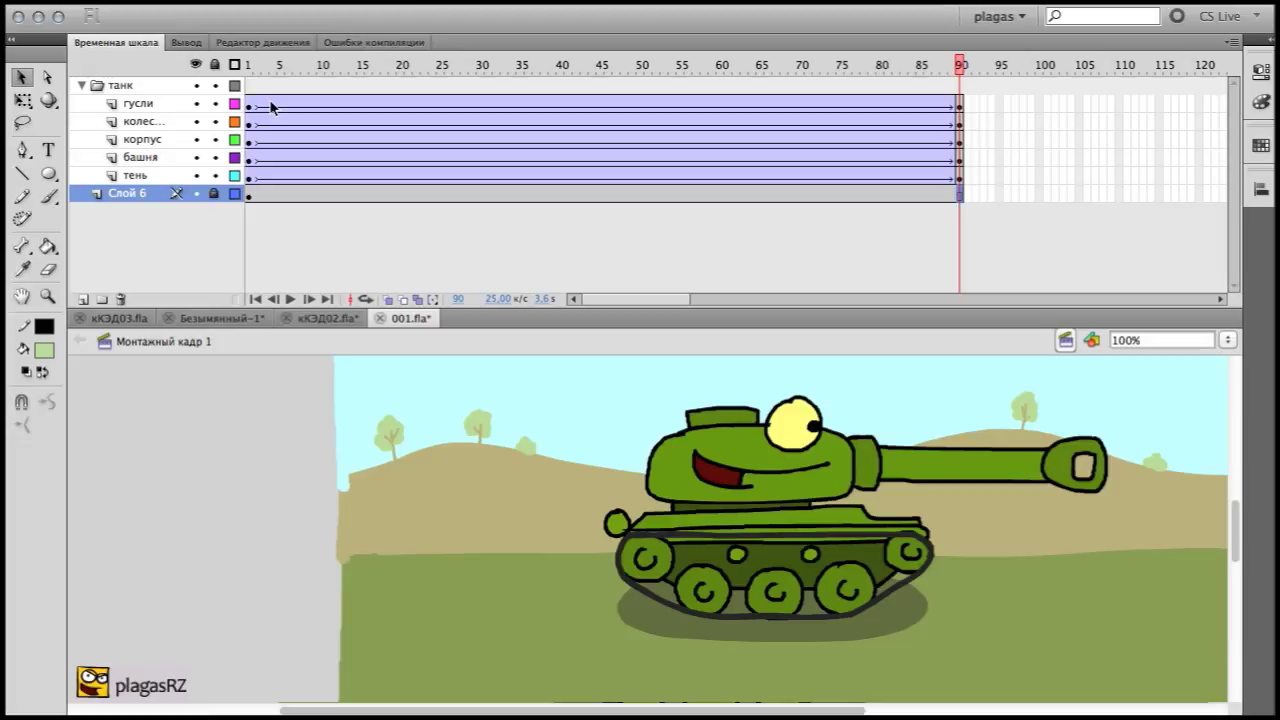
# At frame 1, lock every layer except the wheels layer
pyautogui.click(249, 160)
pyautogui.click(252, 124)
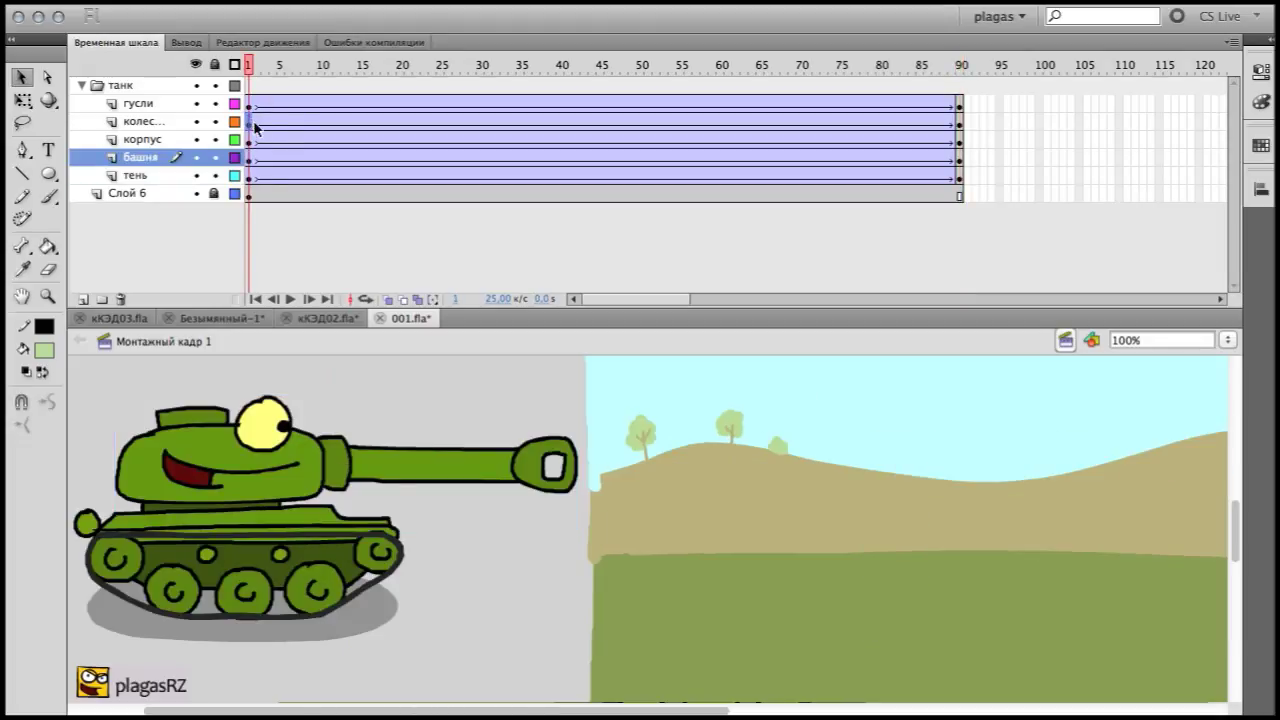
pyautogui.click(215, 68)
pyautogui.click(213, 121)
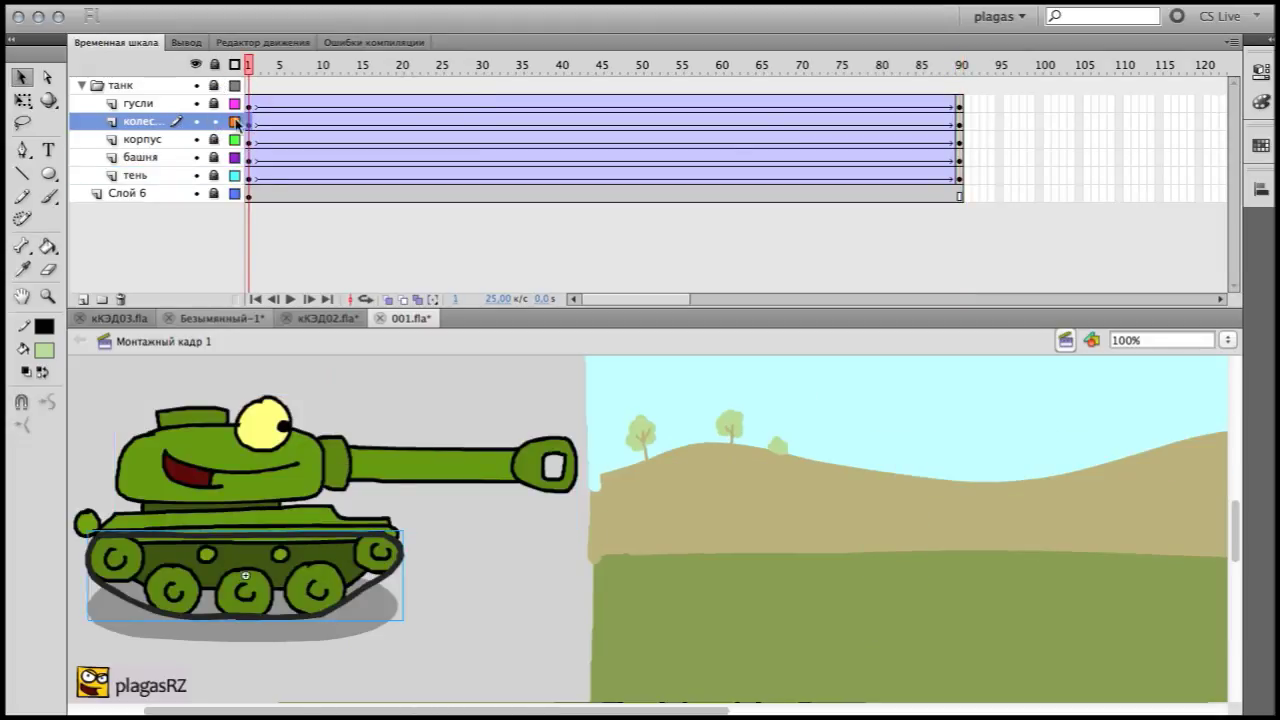
# Open the wheels symbol for editing in place and deselect its artwork
pyautogui.moveTo(299, 515); pyautogui.dragTo(442, 445)
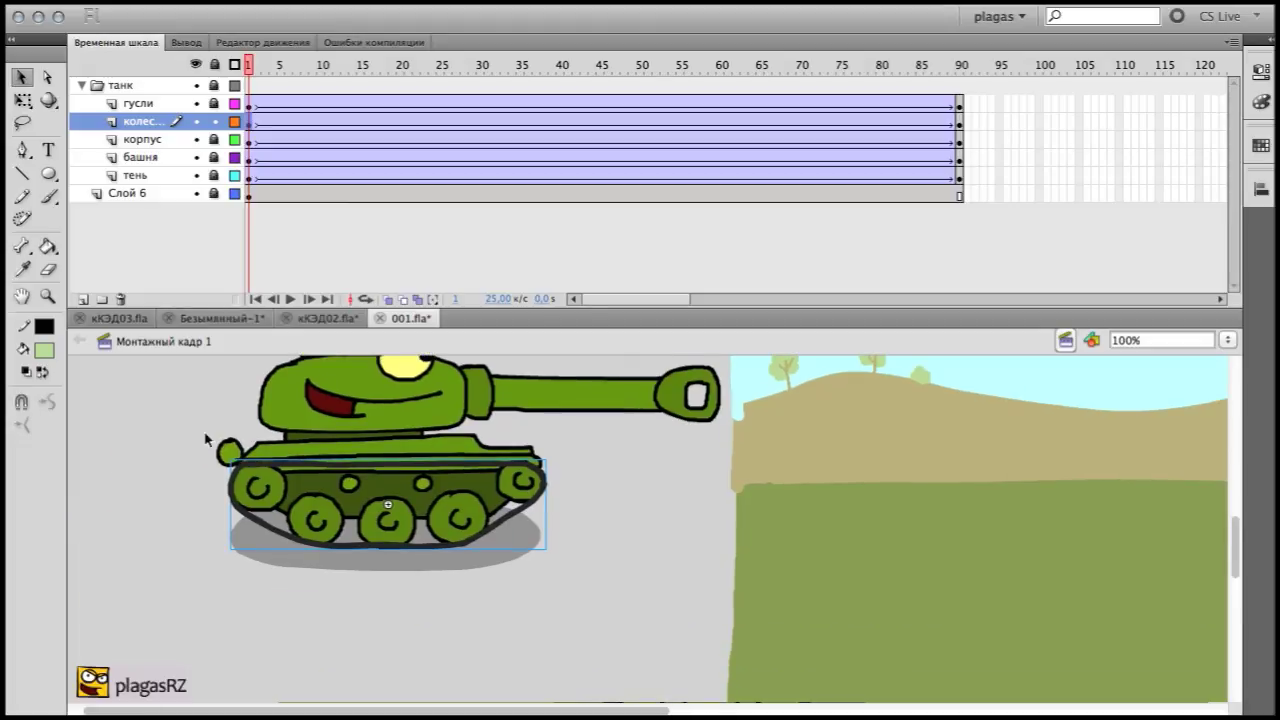
pyautogui.click(47, 296)
pyautogui.moveTo(216, 432); pyautogui.dragTo(670, 595)
pyautogui.press('v')
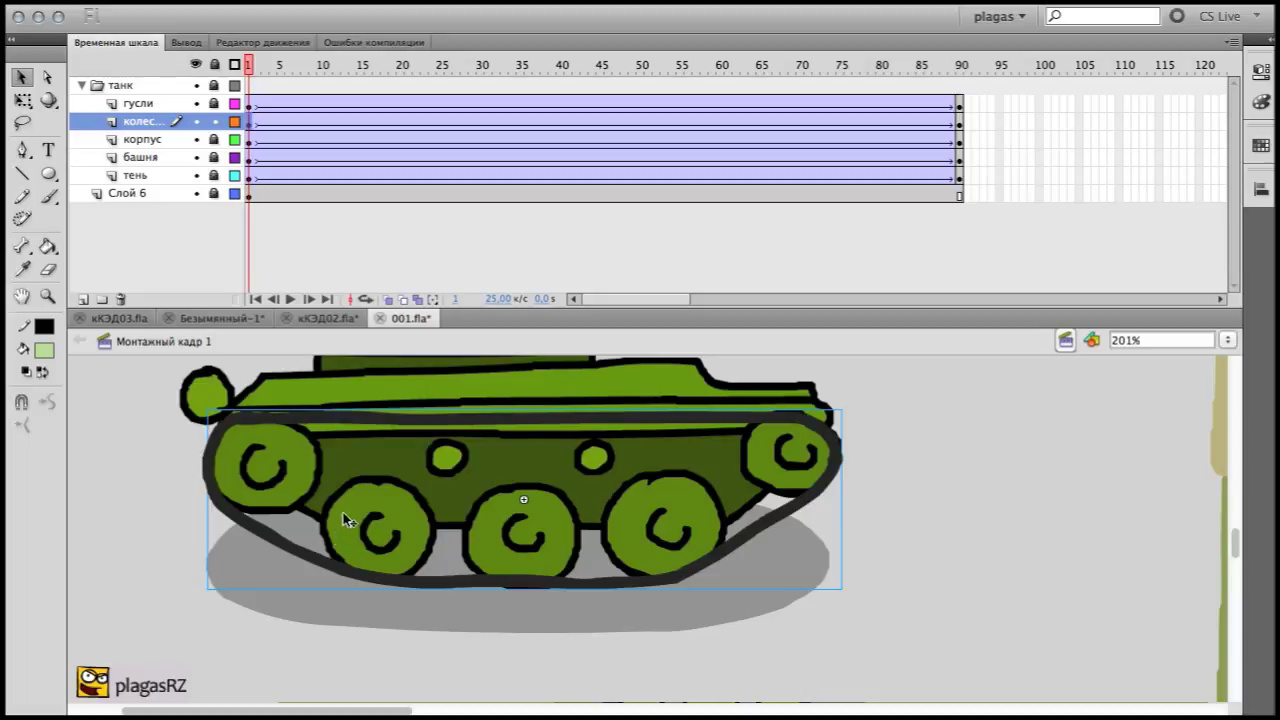
pyautogui.doubleClick(350, 507)
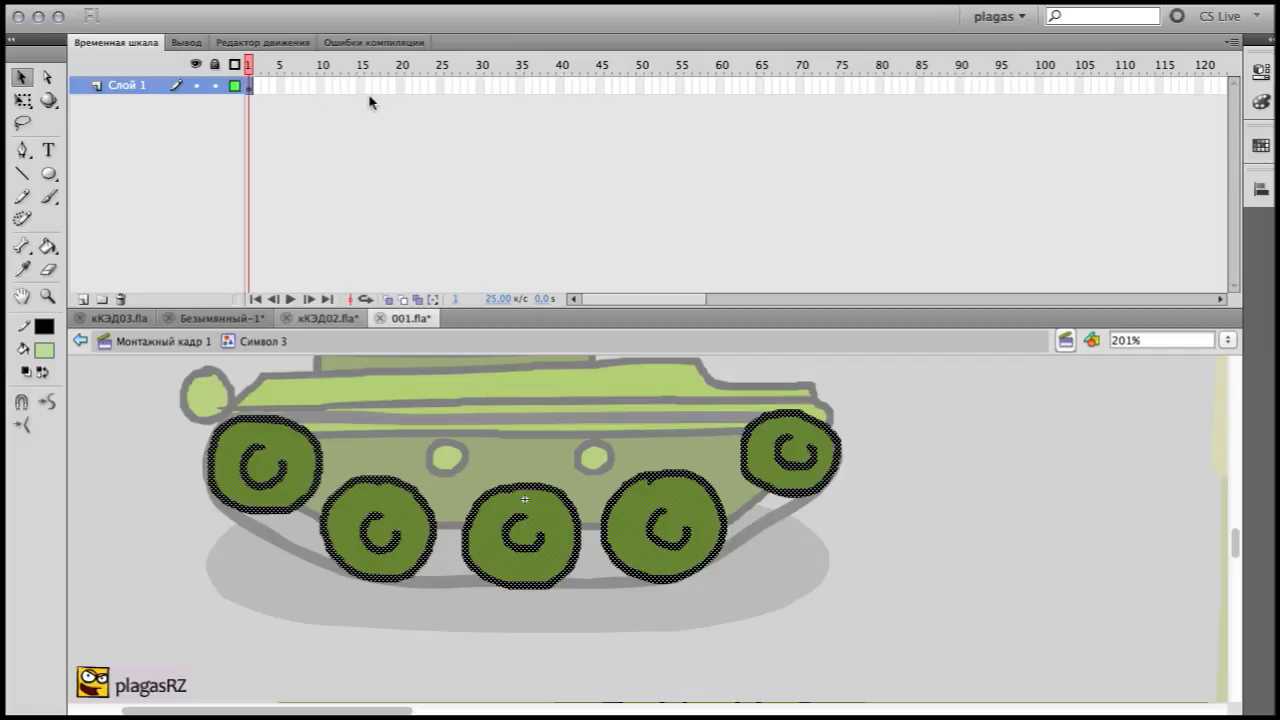
pyautogui.click(308, 404)
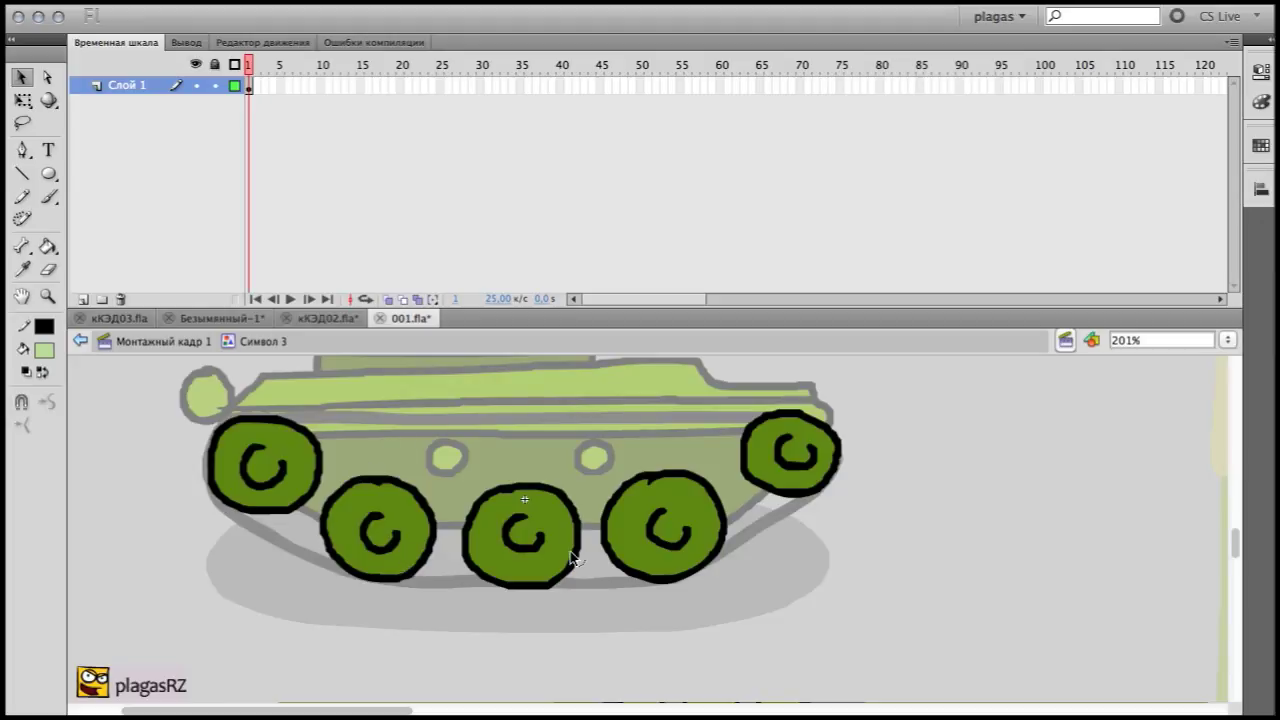
# Lasso the leftmost wheel inside the wheels symbol and convert it into its own symbol
pyautogui.click(25, 128)
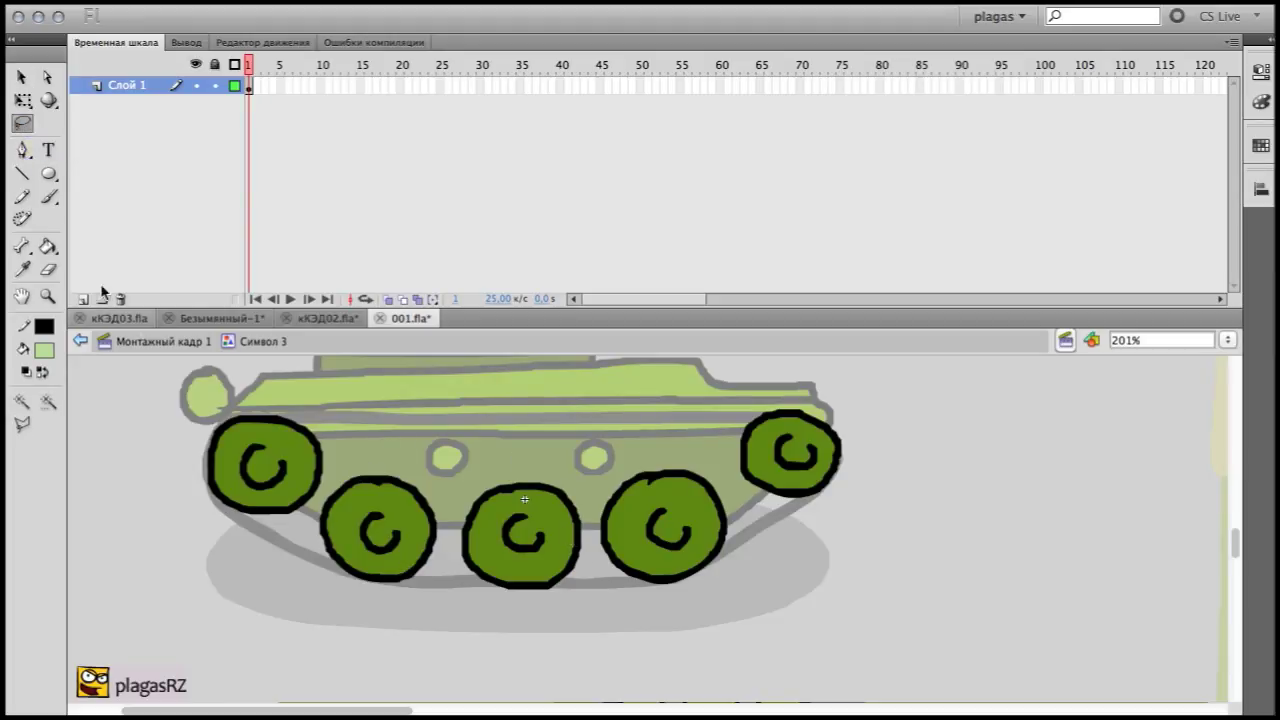
pyautogui.moveTo(190, 405); pyautogui.dragTo(251, 449)
pyautogui.rightClick(251, 449)
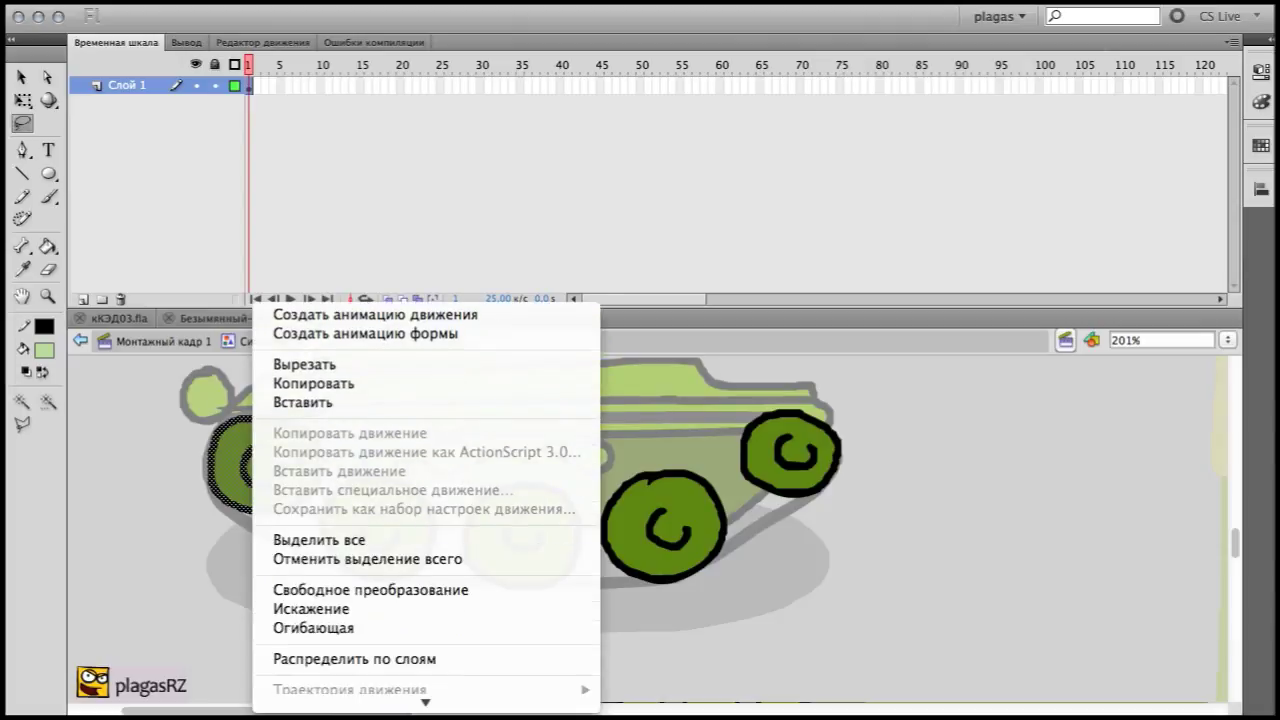
pyautogui.click(423, 697)
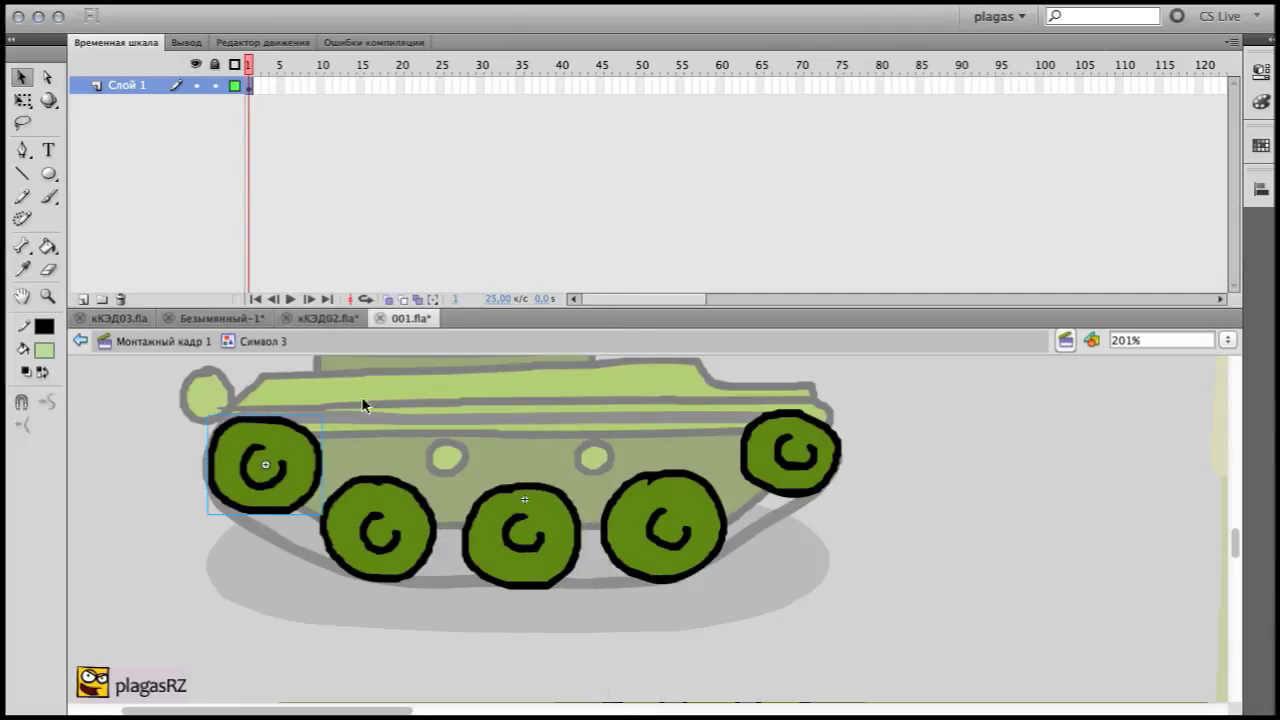
# Convert each of the remaining four wheels into its own symbol
pyautogui.click(420, 502)
pyautogui.rightClick(384, 510)
pyautogui.click(445, 680)
pyautogui.click(700, 104)
pyautogui.rightClick(515, 510)
pyautogui.click(570, 680)
pyautogui.click(700, 104)
pyautogui.rightClick(643, 510)
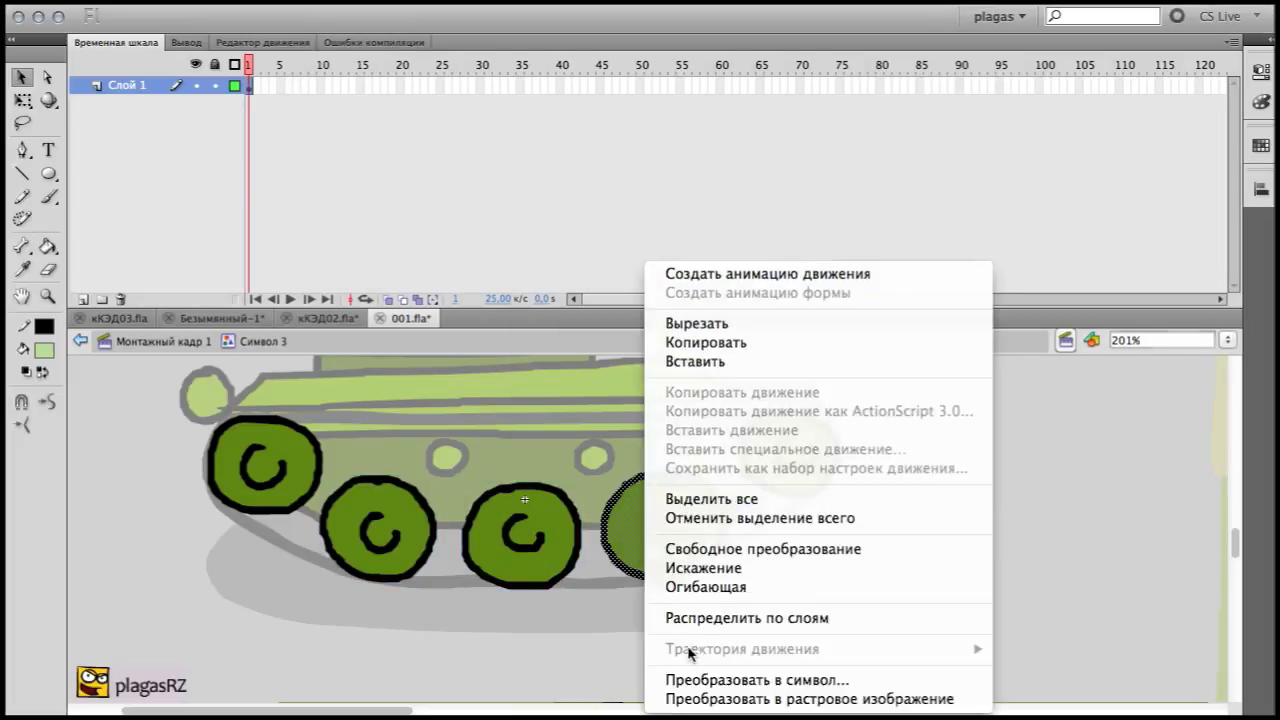
pyautogui.click(700, 680)
pyautogui.rightClick(779, 450)
pyautogui.click(700, 104)
# Try to rotate all five wheel symbols together with Free Transform
pyautogui.moveTo(202, 389); pyautogui.dragTo(830, 584)
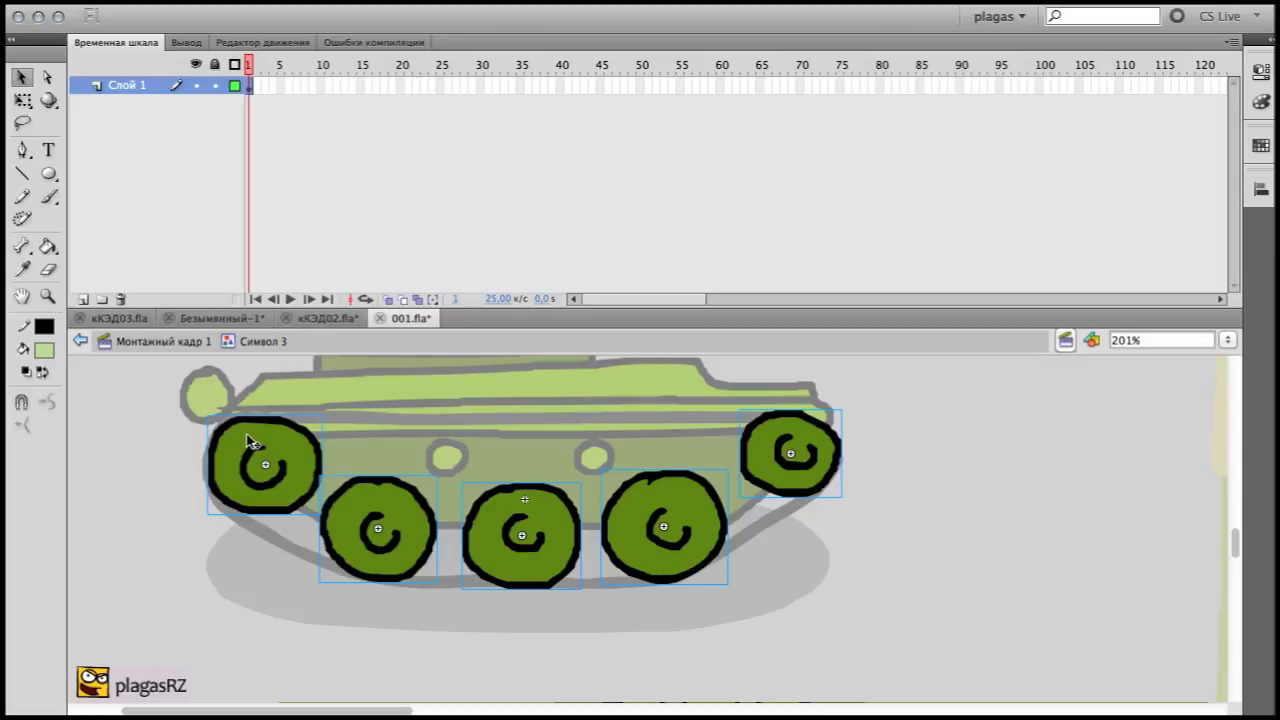
pyautogui.press('q')
pyautogui.moveTo(212, 608); pyautogui.dragTo(372, 543)
pyautogui.hotkey('ctrl', 'z')
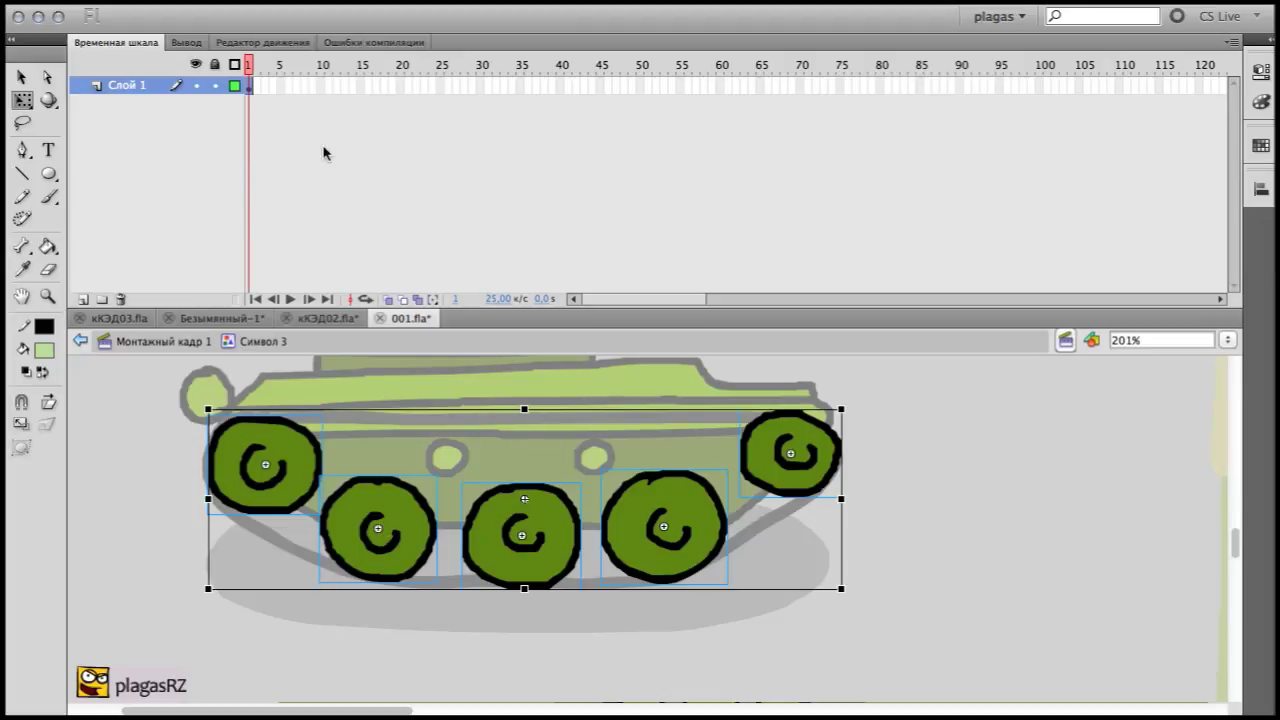
# Distribute the five wheel symbols to separate layers and insert keyframes at frame 3 on all of them
pyautogui.rightClick(355, 514)
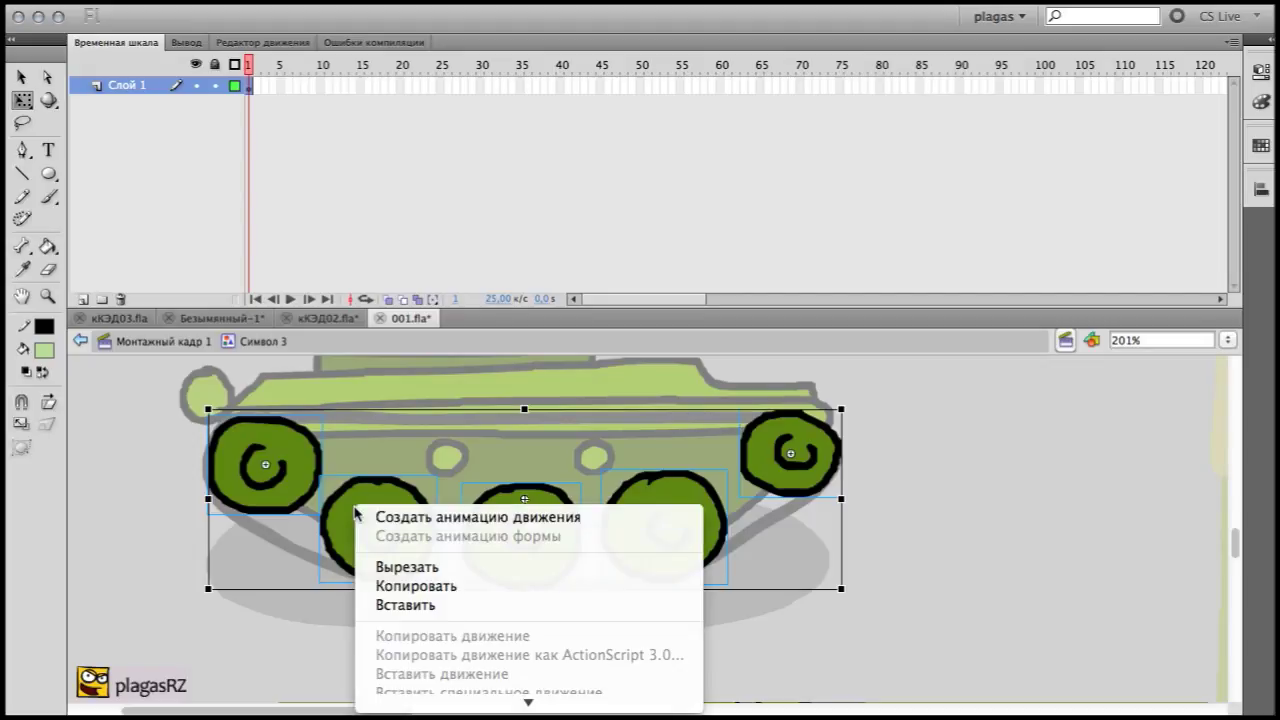
pyautogui.moveTo(458, 710)
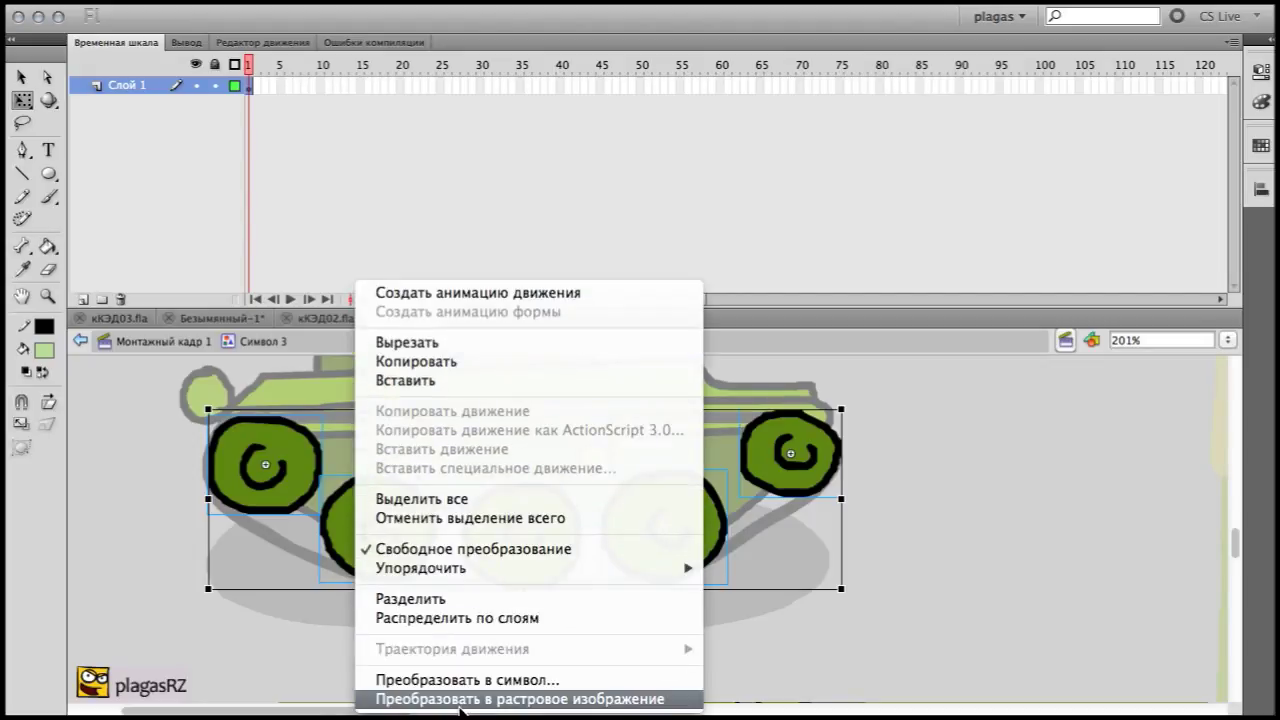
pyautogui.click(469, 620)
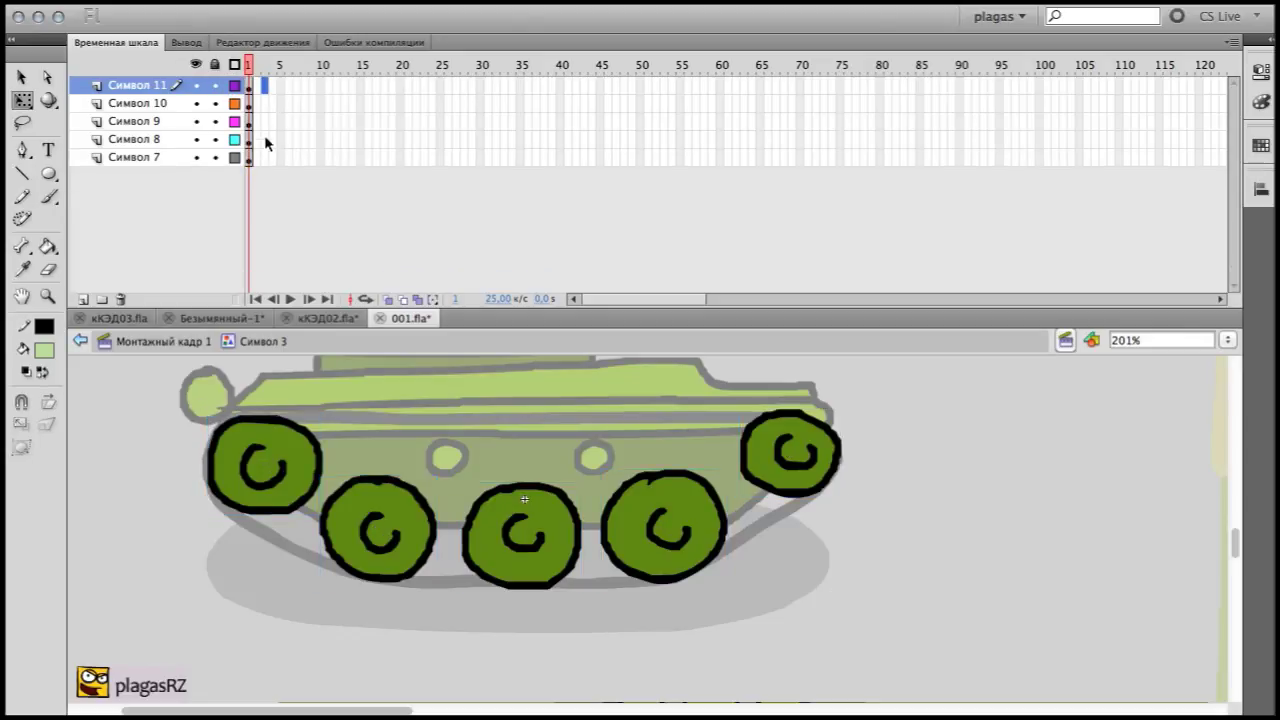
pyautogui.moveTo(264, 157); pyautogui.dragTo(267, 84)
pyautogui.press('F6')
# Try rotating the leftmost wheel about 90° and the second wheel by hand at frame 3
pyautogui.click(290, 450)
pyautogui.moveTo(330, 409); pyautogui.dragTo(318, 523)
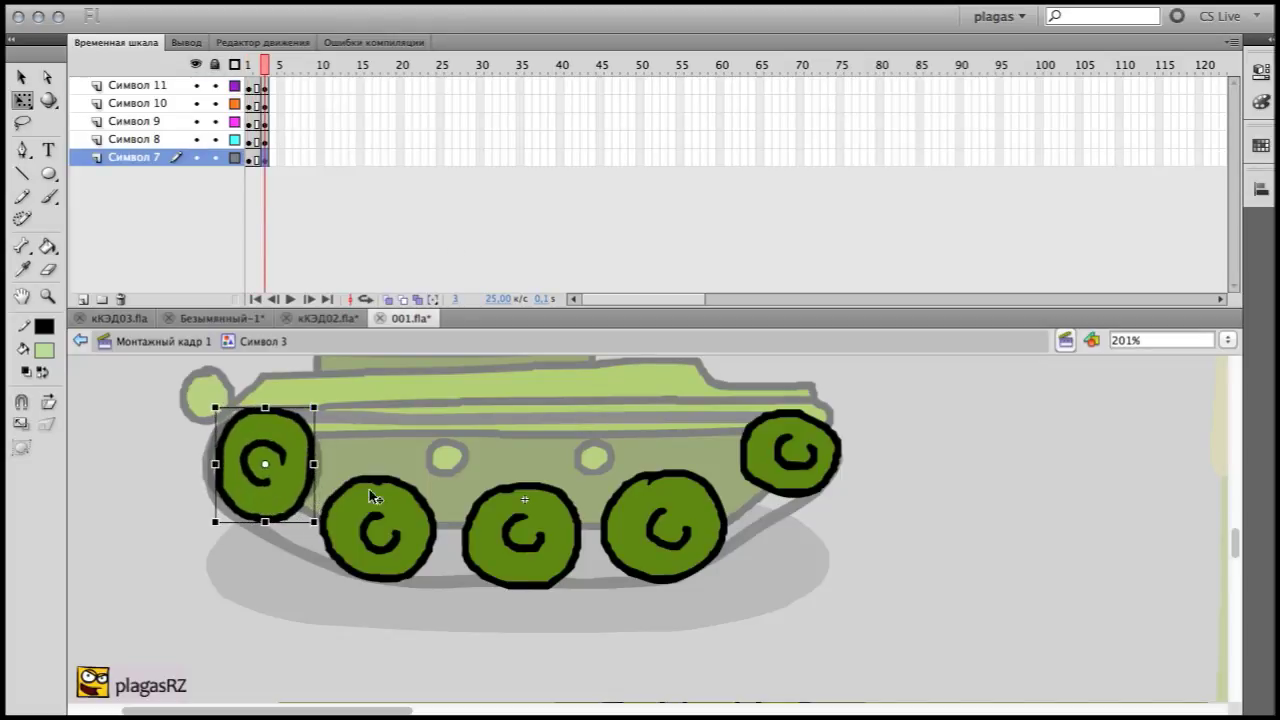
pyautogui.click(376, 483)
pyautogui.moveTo(318, 472); pyautogui.dragTo(459, 400)
pyautogui.press('super+z')
pyautogui.press('super+z')
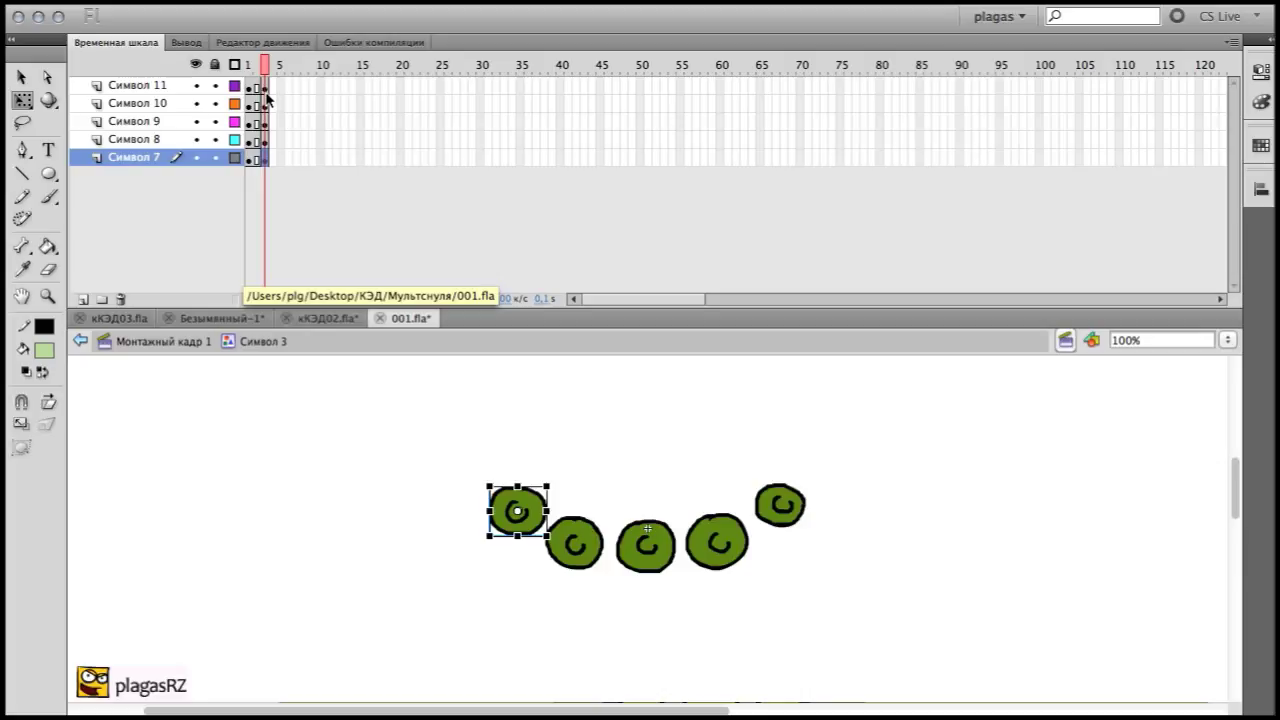
# Move the wheel layers' second keyframes to frame 16, create classic tweens on all five layers, and preview them
pyautogui.moveTo(265, 87); pyautogui.dragTo(370, 124)
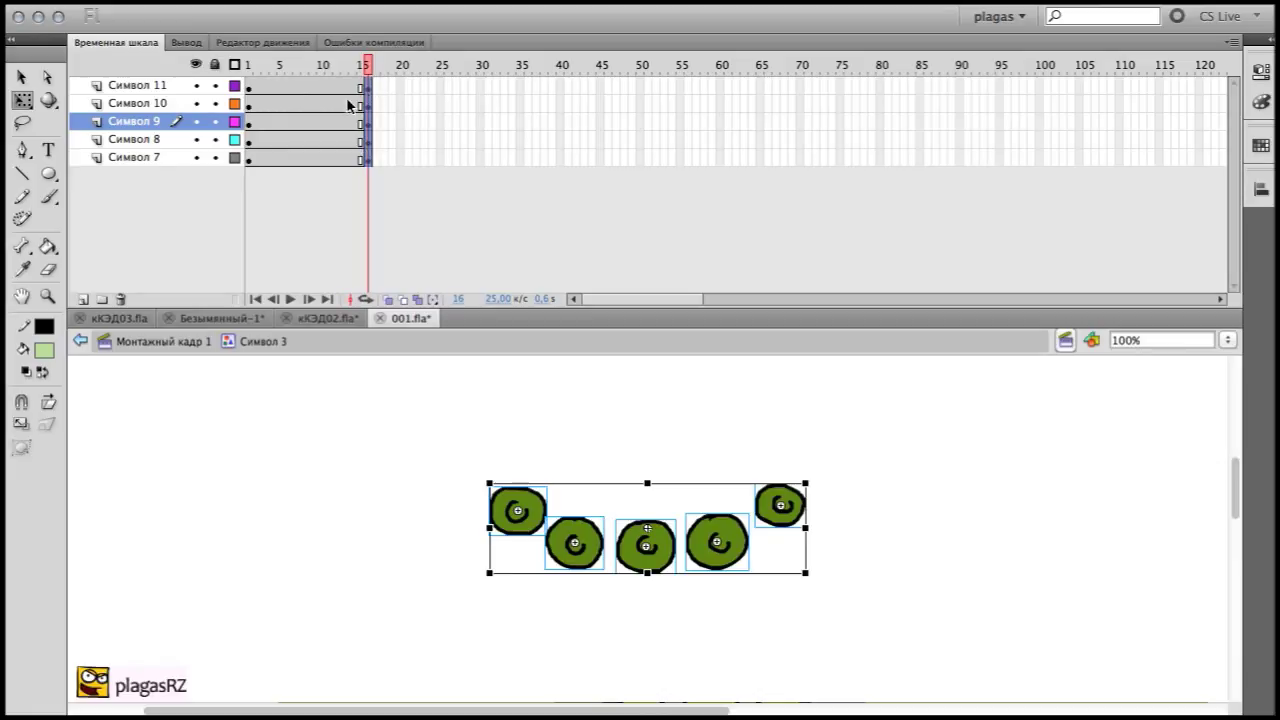
pyautogui.press('Home')
pyautogui.click(369, 92)
pyautogui.moveTo(249, 87); pyautogui.dragTo(254, 160)
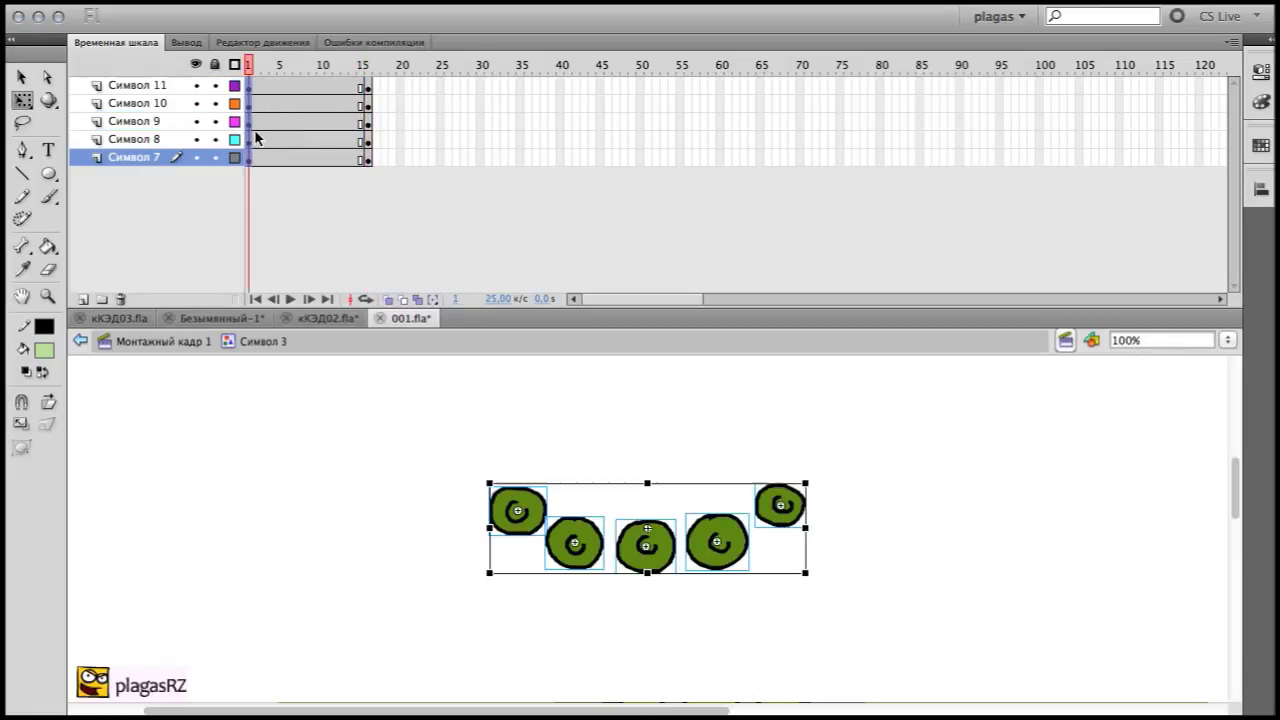
pyautogui.rightClick(251, 127)
pyautogui.click(284, 174)
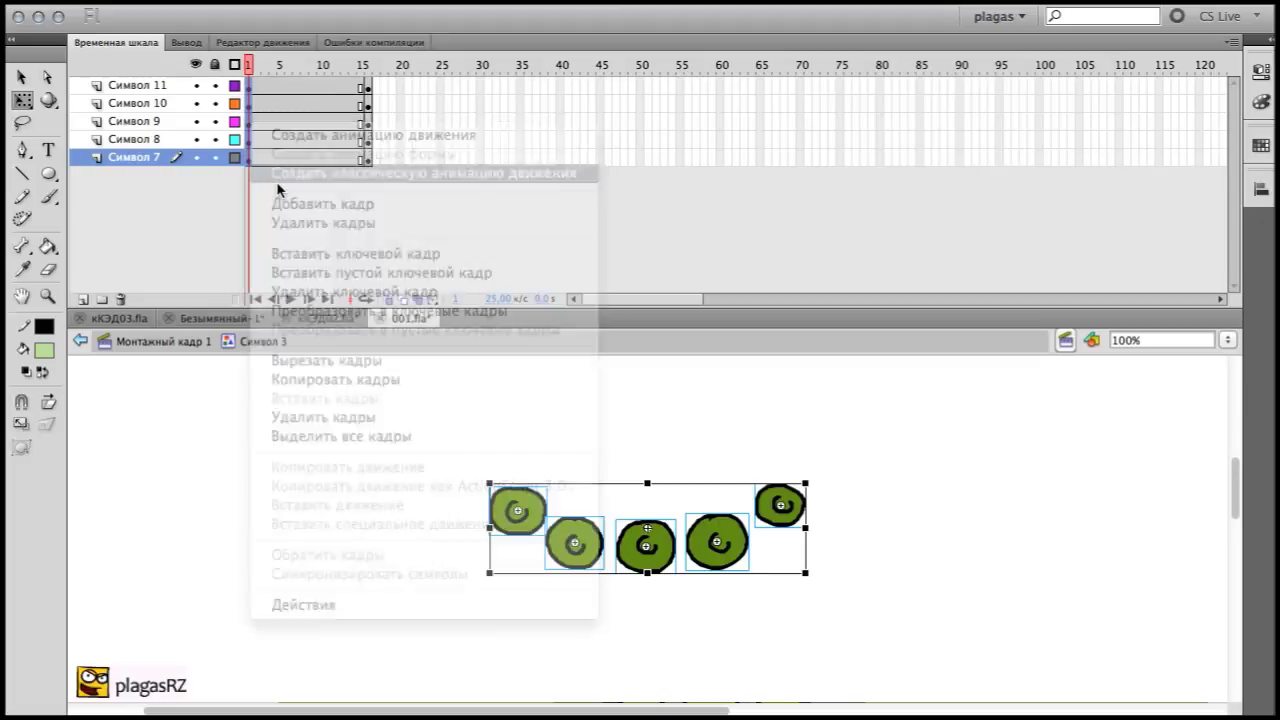
pyautogui.moveTo(258, 72); pyautogui.dragTo(304, 70)
pyautogui.press('Return')
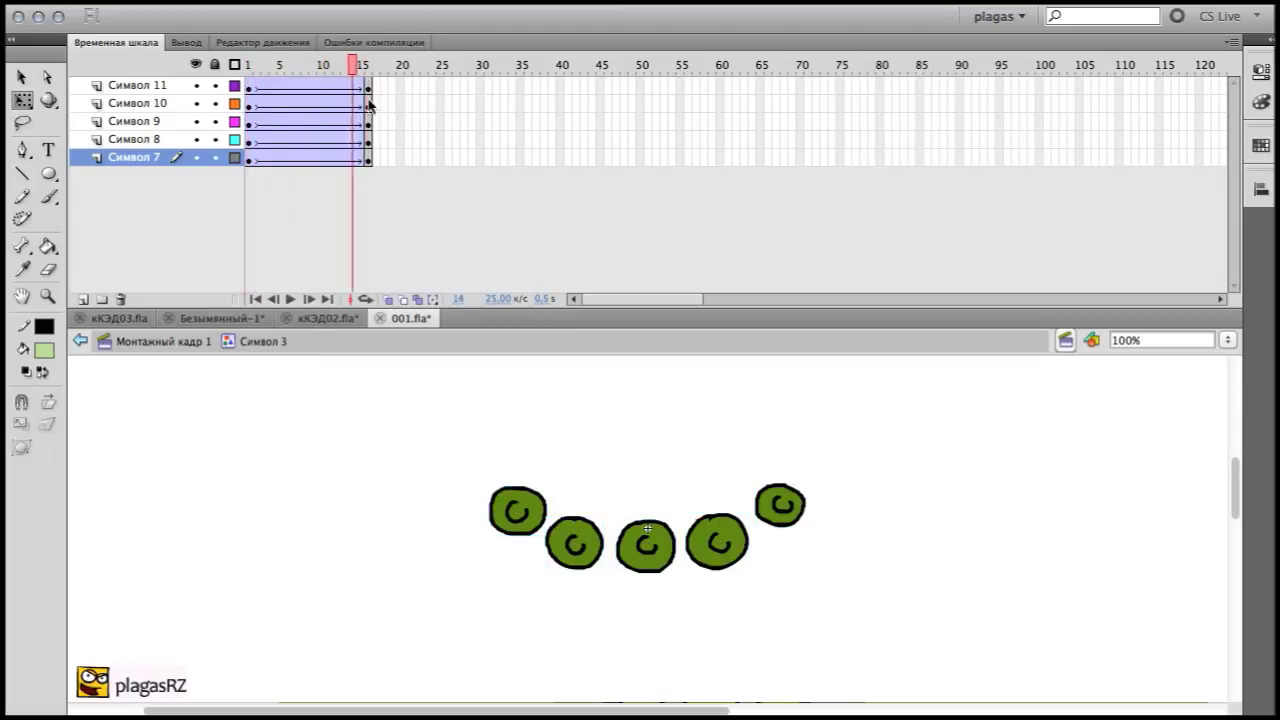
# Set the classic tweens on all five wheel layers to rotate clockwise once
pyautogui.moveTo(248, 157); pyautogui.dragTo(248, 86)
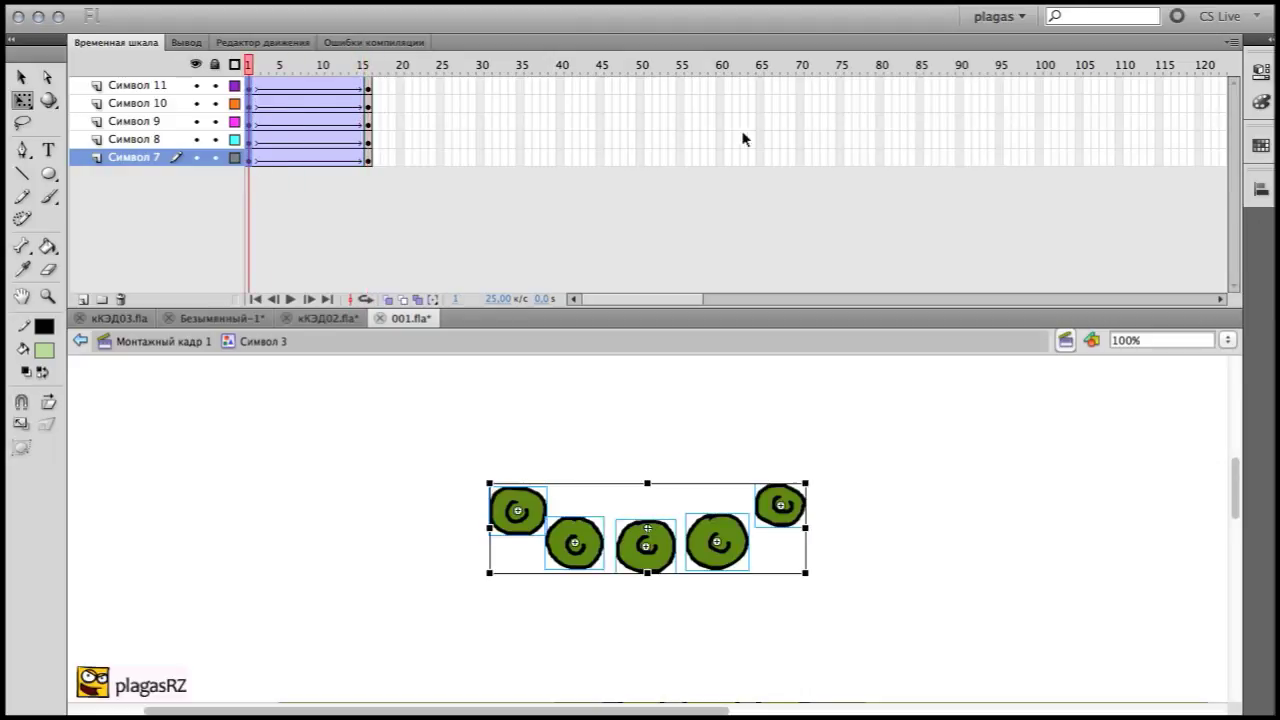
pyautogui.click(1259, 73)
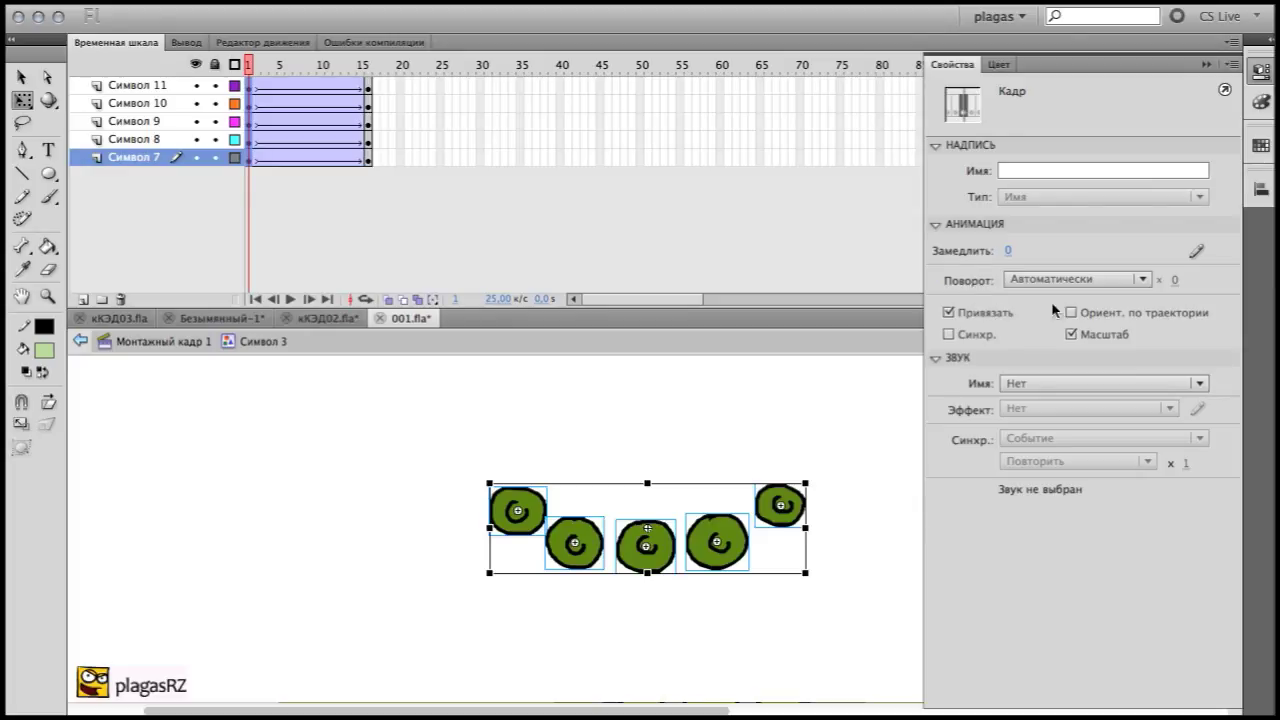
pyautogui.click(1111, 280)
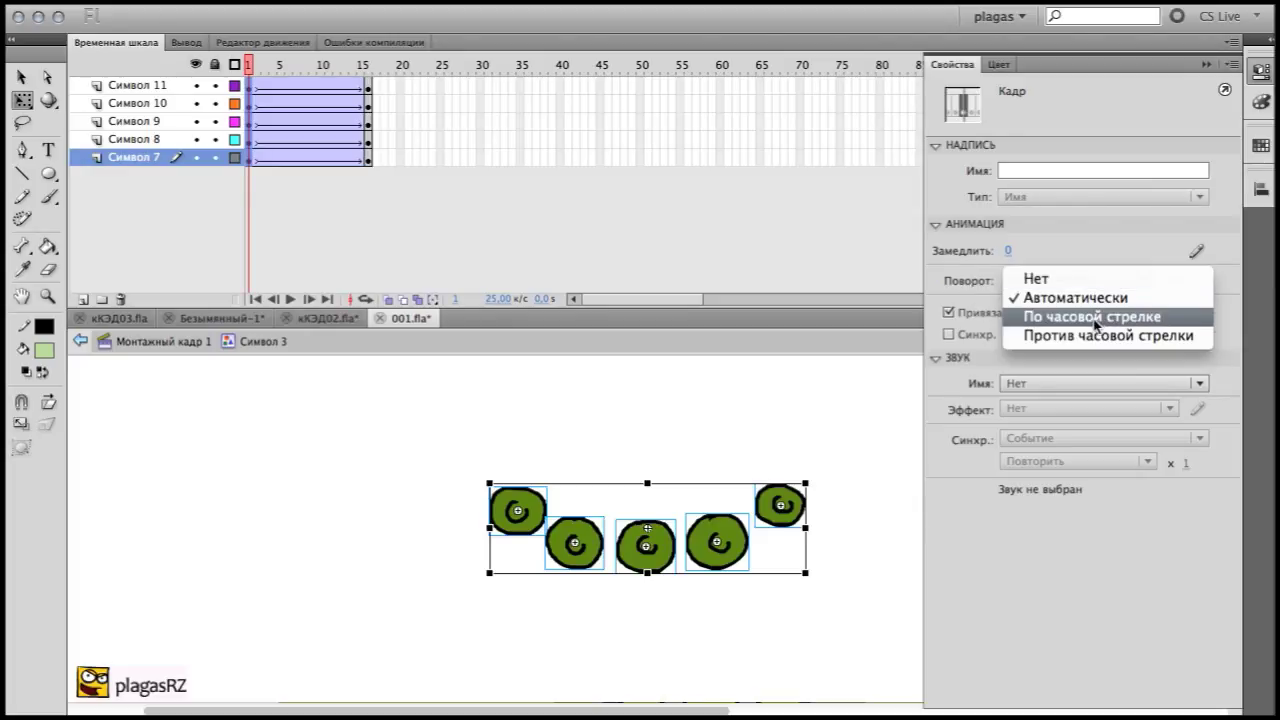
pyautogui.click(1096, 318)
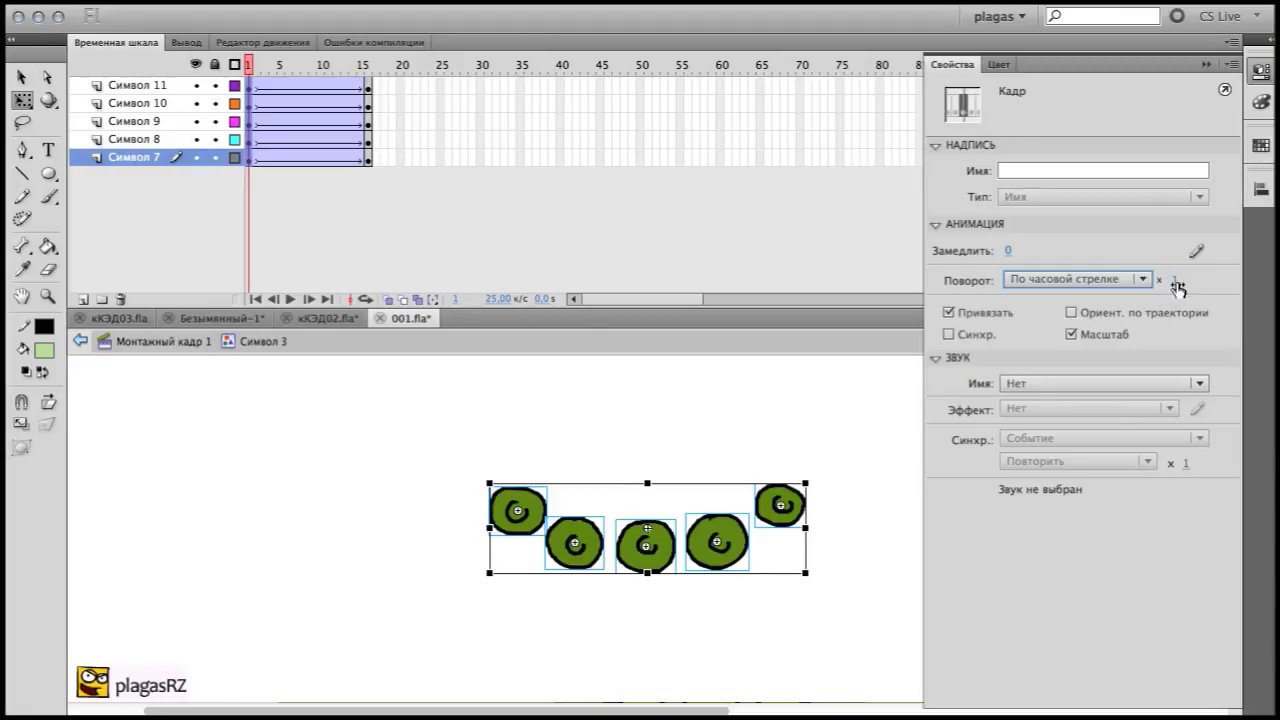
pyautogui.moveTo(251, 67); pyautogui.dragTo(373, 108)
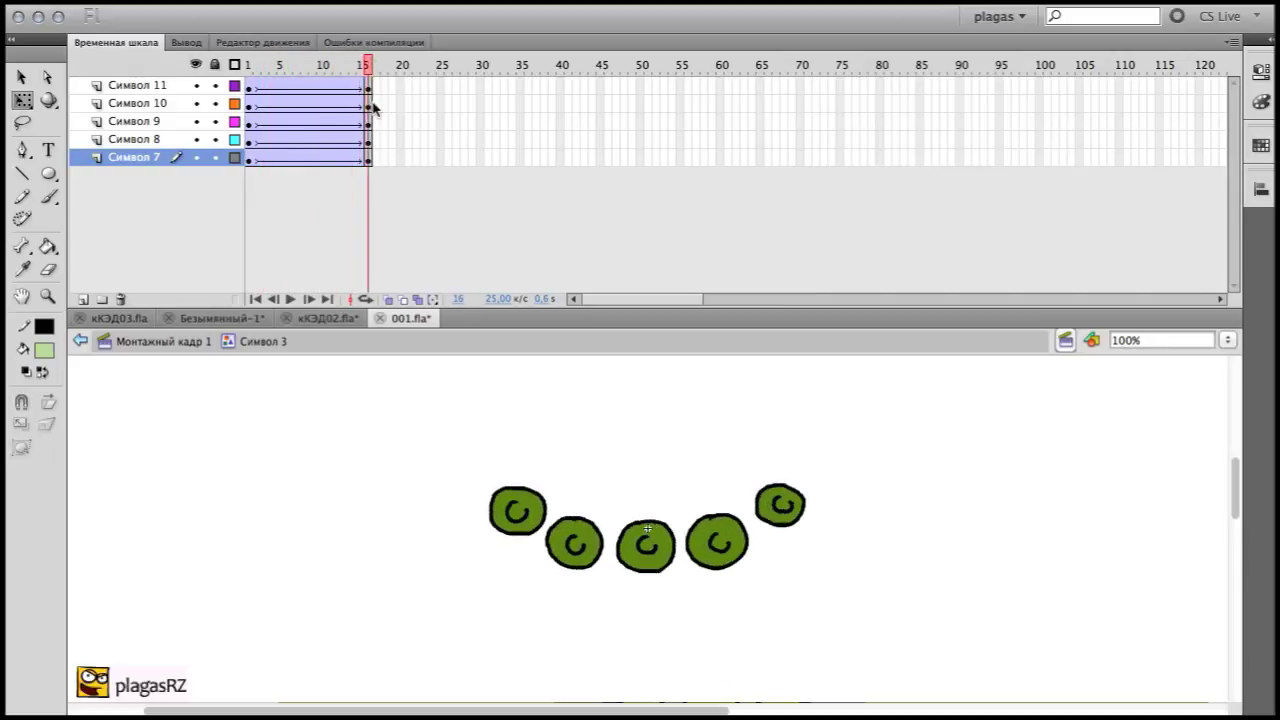
# Return to the main scene and test the movie to check the wheel rotation while the tank drives in
pyautogui.click(160, 342)
pyautogui.moveTo(297, 70); pyautogui.dragTo(733, 124)
pyautogui.press('super+Return')
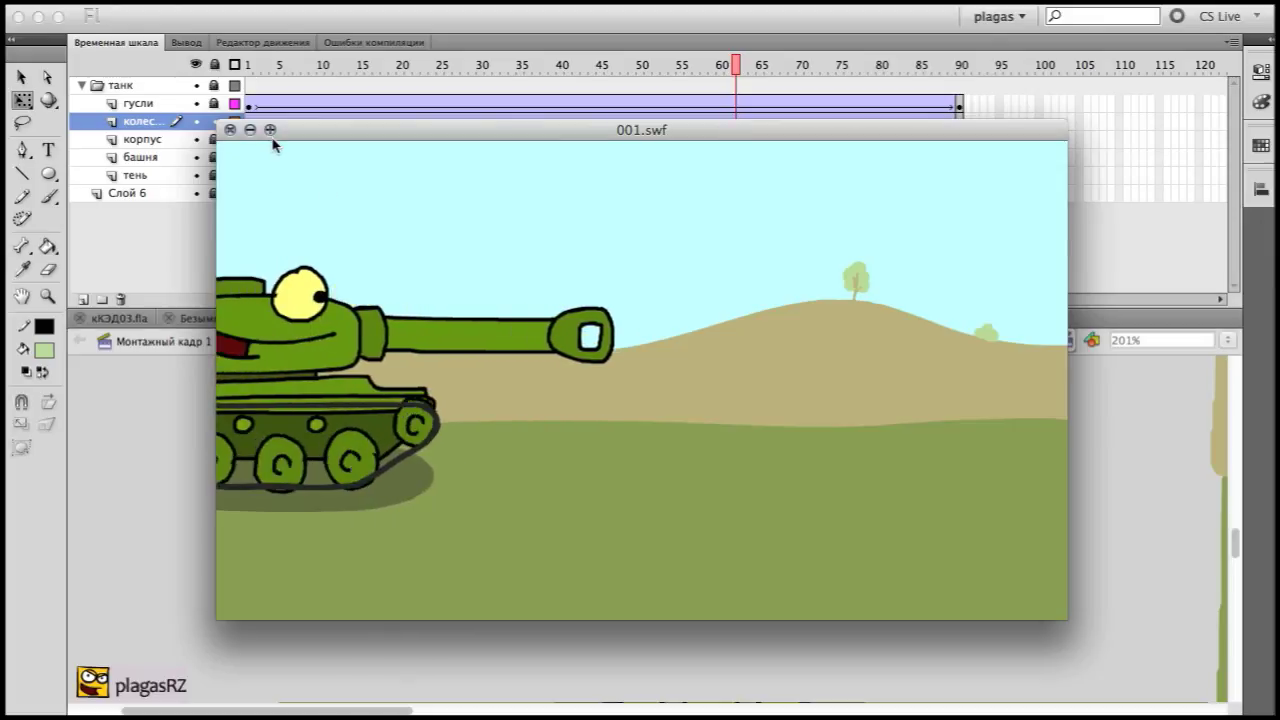
pyautogui.press('super+w')
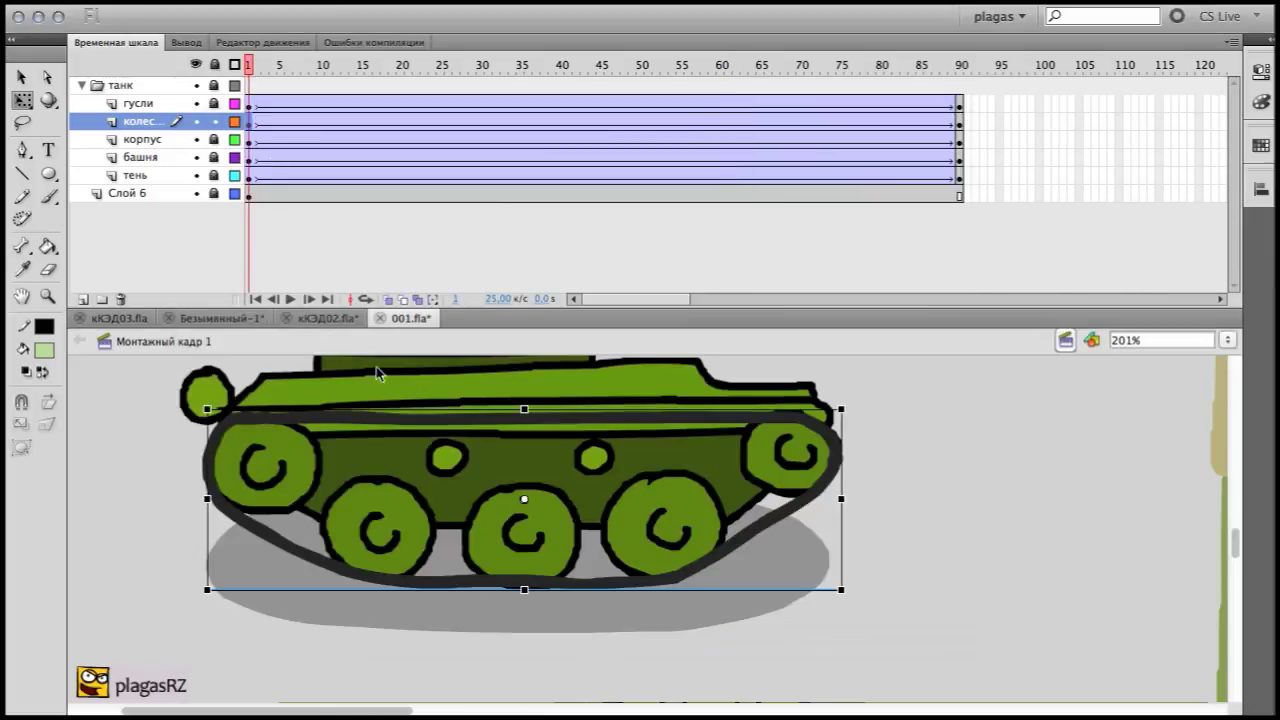
# Shorten the wheel tweens inside the wheels symbol by moving their end keyframes earlier, and test the movie
pyautogui.doubleClick(378, 508)
pyautogui.click(369, 132)
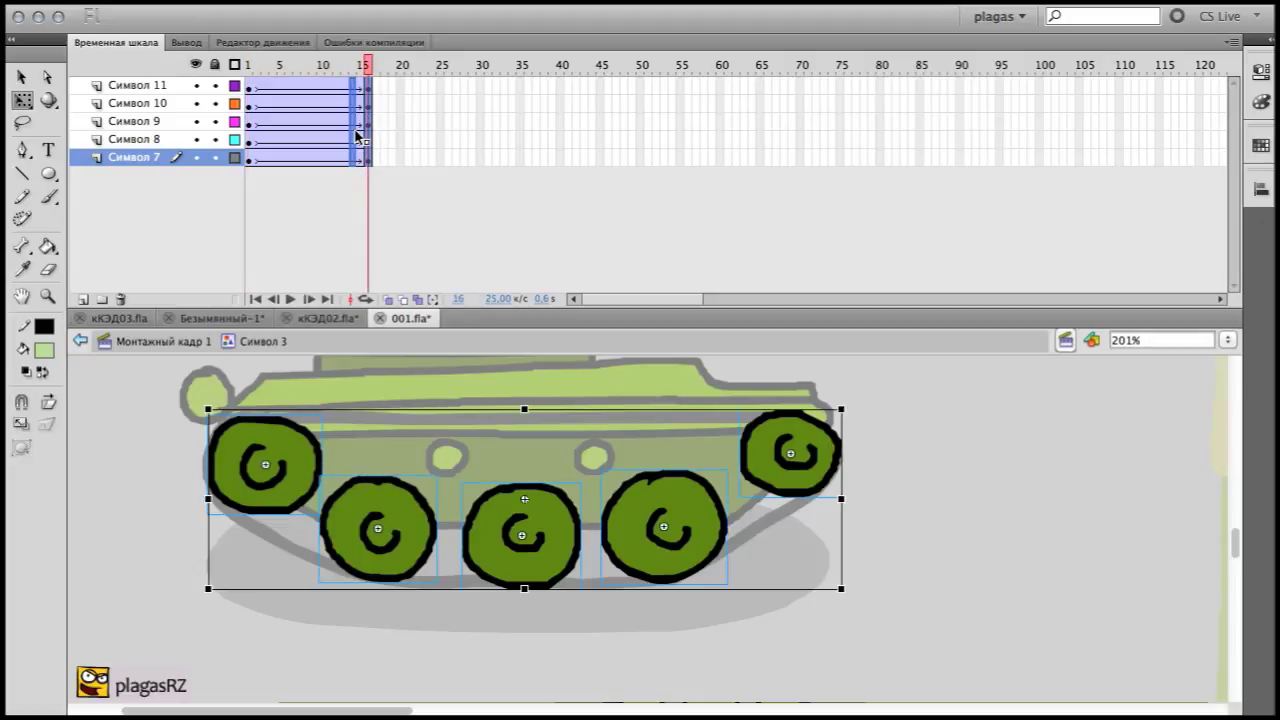
pyautogui.moveTo(341, 131); pyautogui.dragTo(340, 129)
pyautogui.moveTo(392, 86); pyautogui.dragTo(348, 157)
pyautogui.rightClick(360, 96)
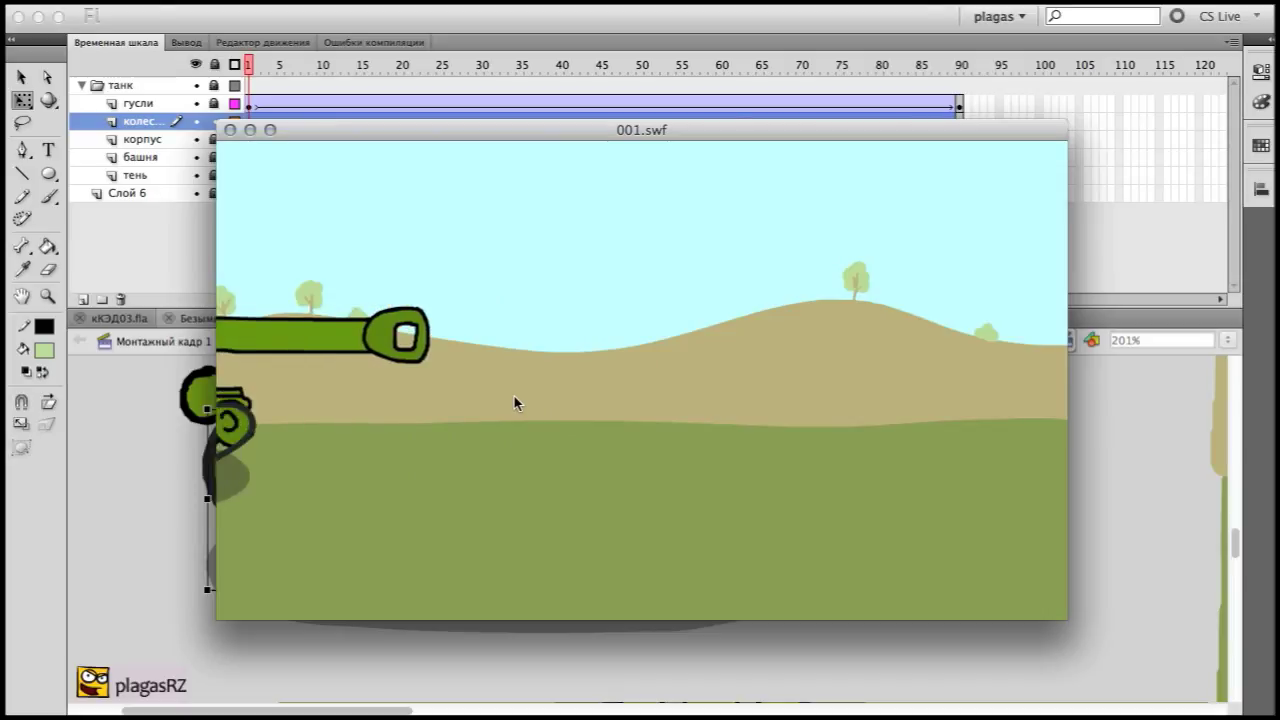
pyautogui.click(230, 130)
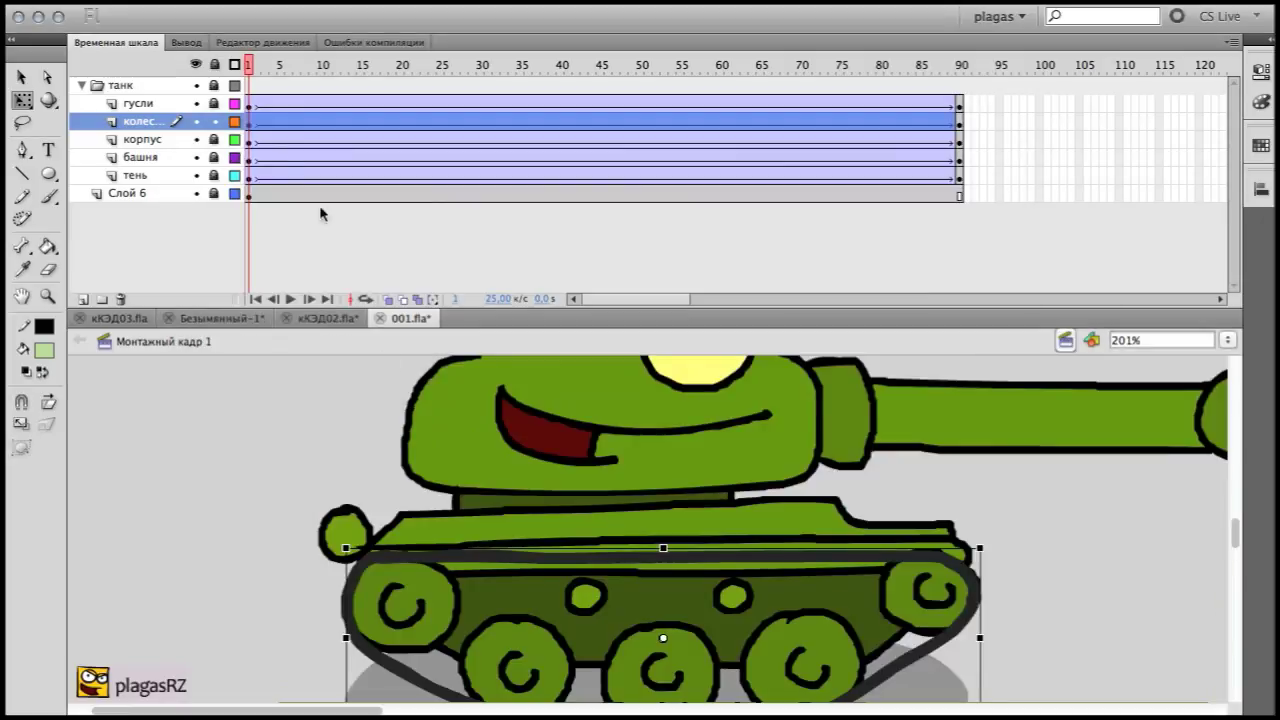
# In the hull symbol on layer корпус, insert keyframes at frames 3, 5 and 7 and tilt the hull slightly to make it shake
pyautogui.click(251, 108)
pyautogui.click(215, 103)
pyautogui.click(181, 142)
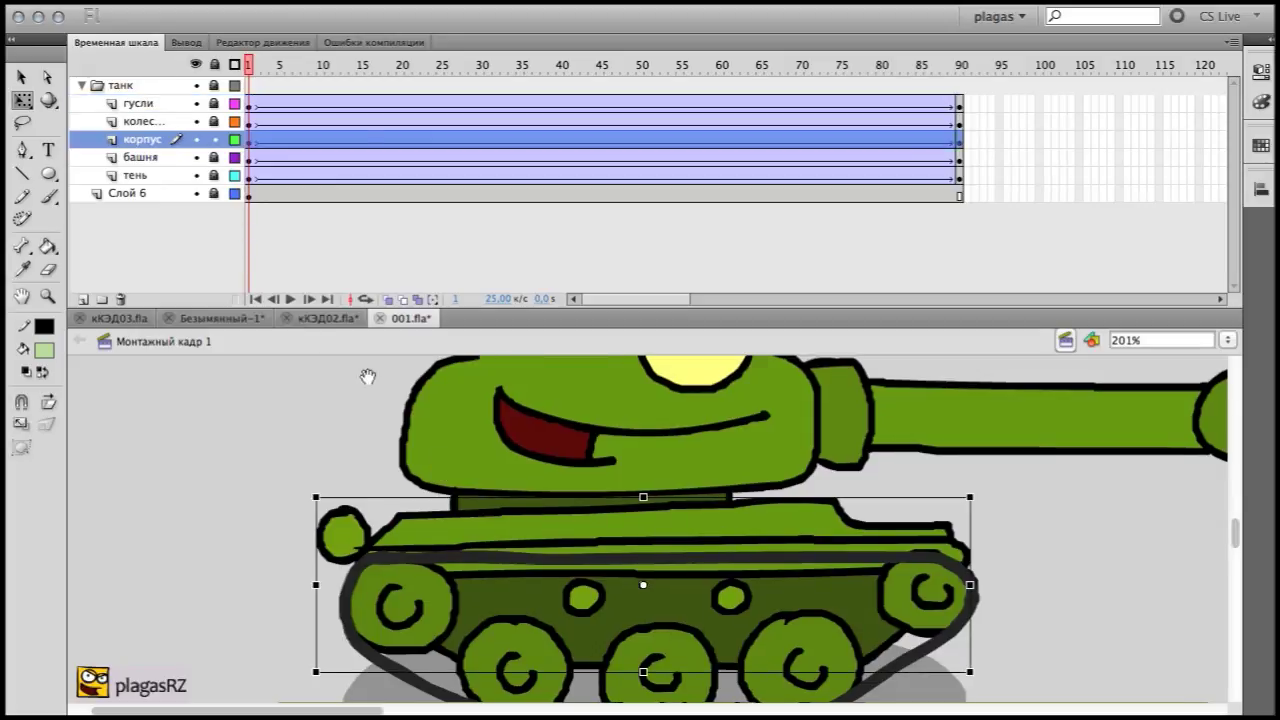
pyautogui.scroll(-3, 366, 371)
pyautogui.doubleClick(420, 443)
pyautogui.press('F6')
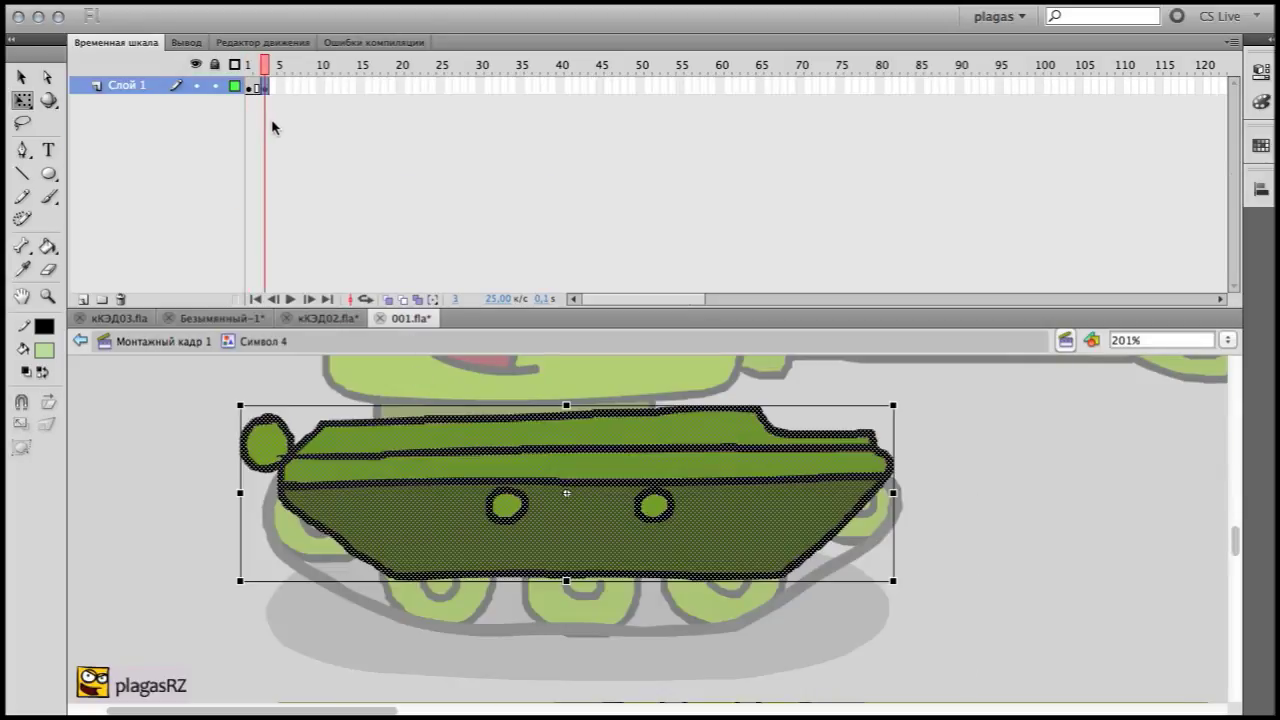
pyautogui.moveTo(908, 396); pyautogui.dragTo(911, 399)
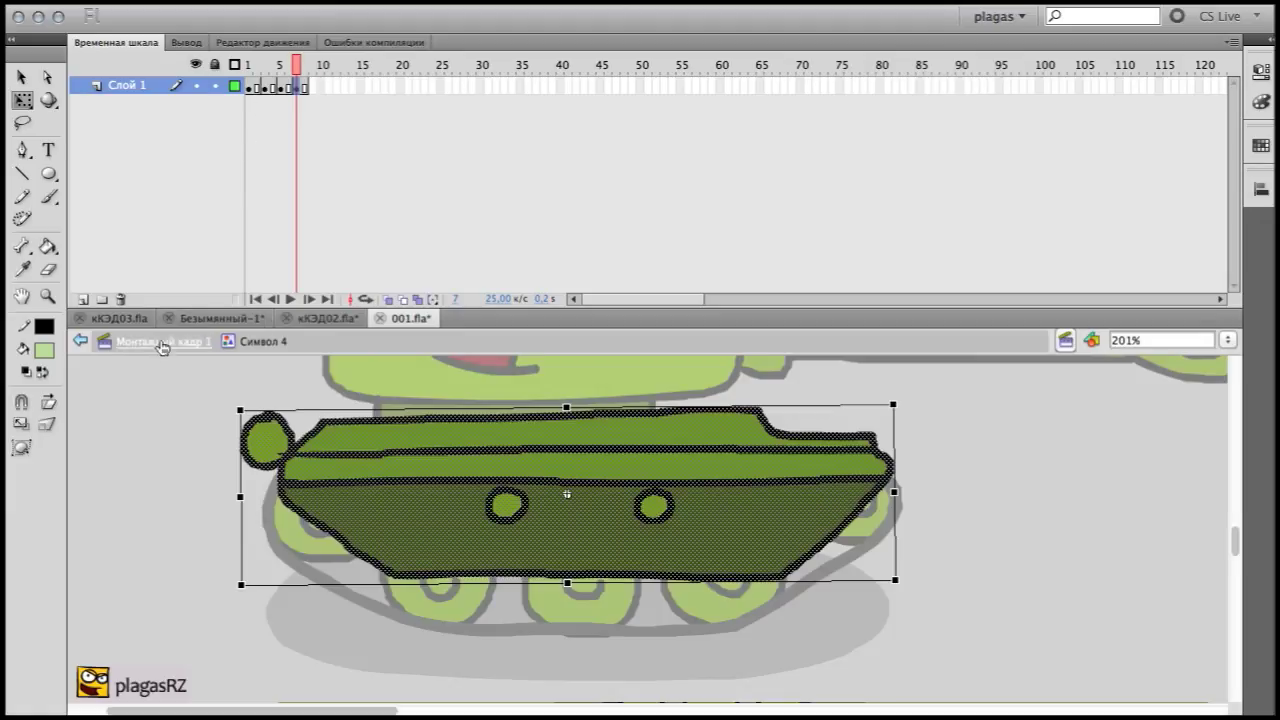
pyautogui.click(160, 341)
# In the turret symbol on layer башня, insert keyframes at frames 3 and 7 and shift the turret slightly to make it shake
pyautogui.doubleClick(475, 407)
pyautogui.click(264, 86)
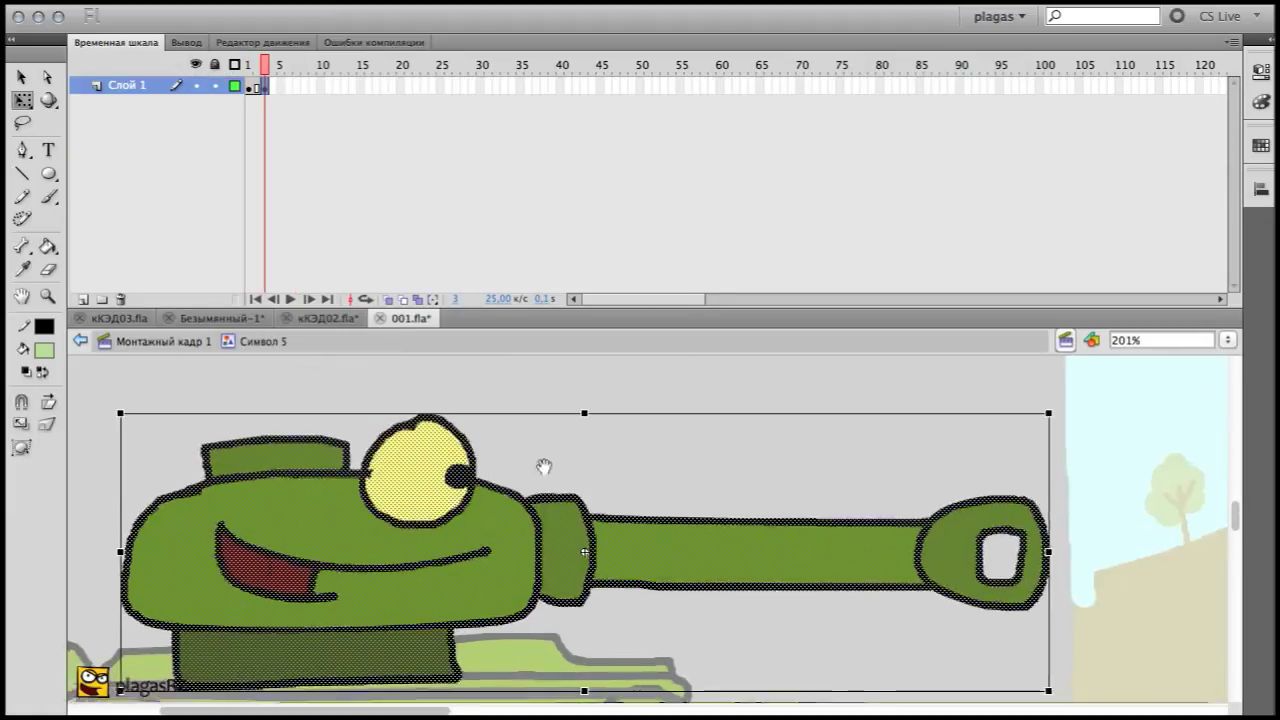
pyautogui.press('F6')
pyautogui.moveTo(607, 499); pyautogui.dragTo(334, 617)
pyautogui.moveTo(1084, 364); pyautogui.dragTo(1083, 350)
pyautogui.click(296, 86)
pyautogui.press('F6')
pyautogui.moveTo(607, 499); pyautogui.dragTo(360, 614)
pyautogui.click(163, 341)
# Save 001.fla and test the movie with the shaking hull and turret
pyautogui.press('super+s')
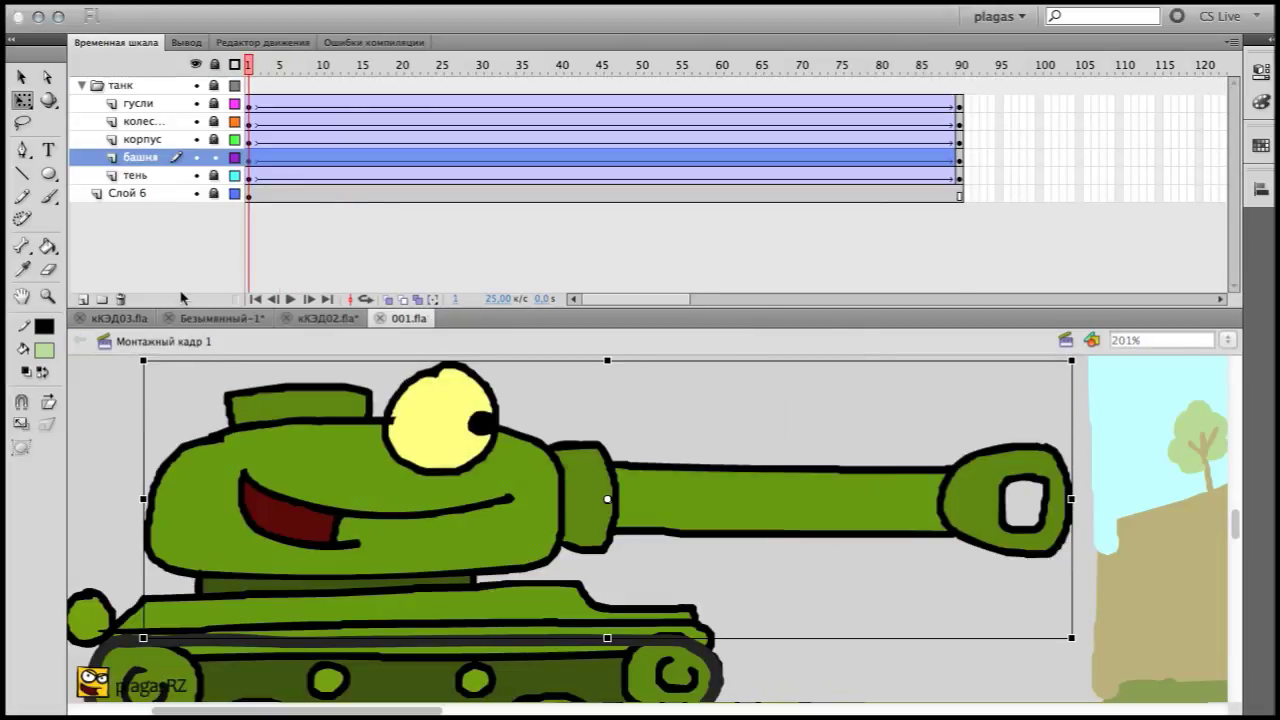
pyautogui.press('super+Return')
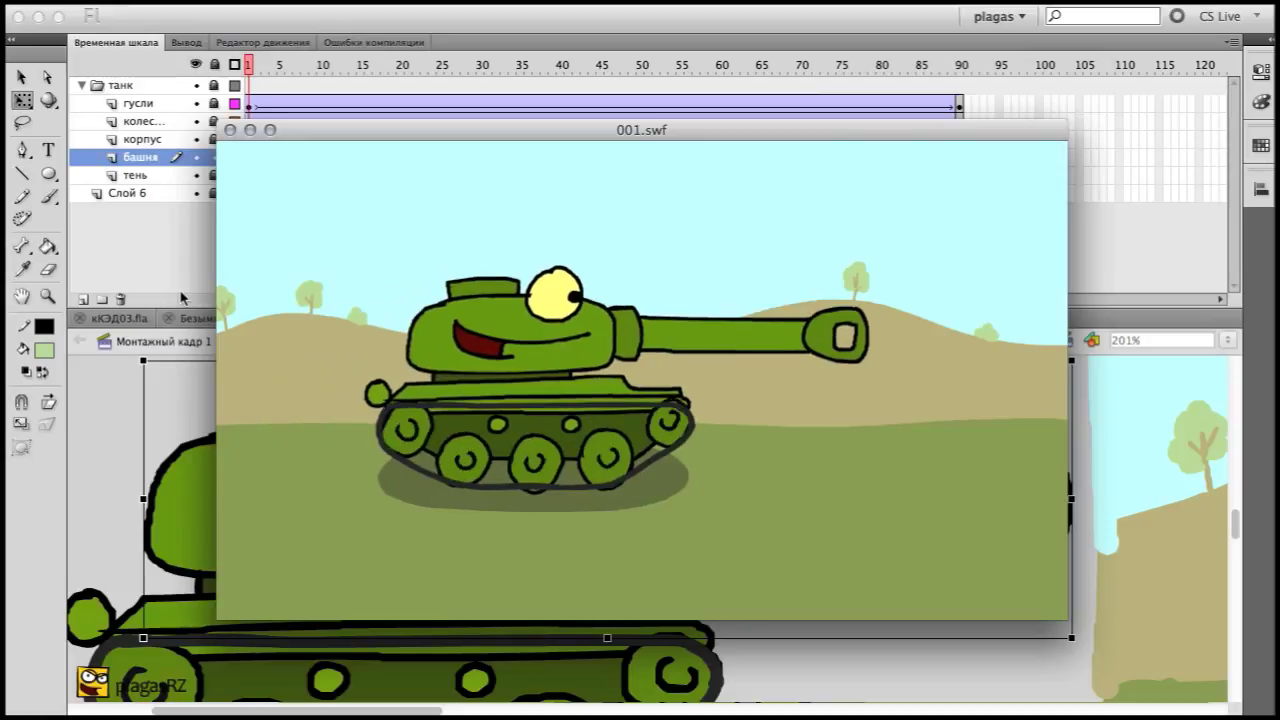
# Extend all layers of the main scene to frame 140 and test the movie again
pyautogui.click(230, 130)
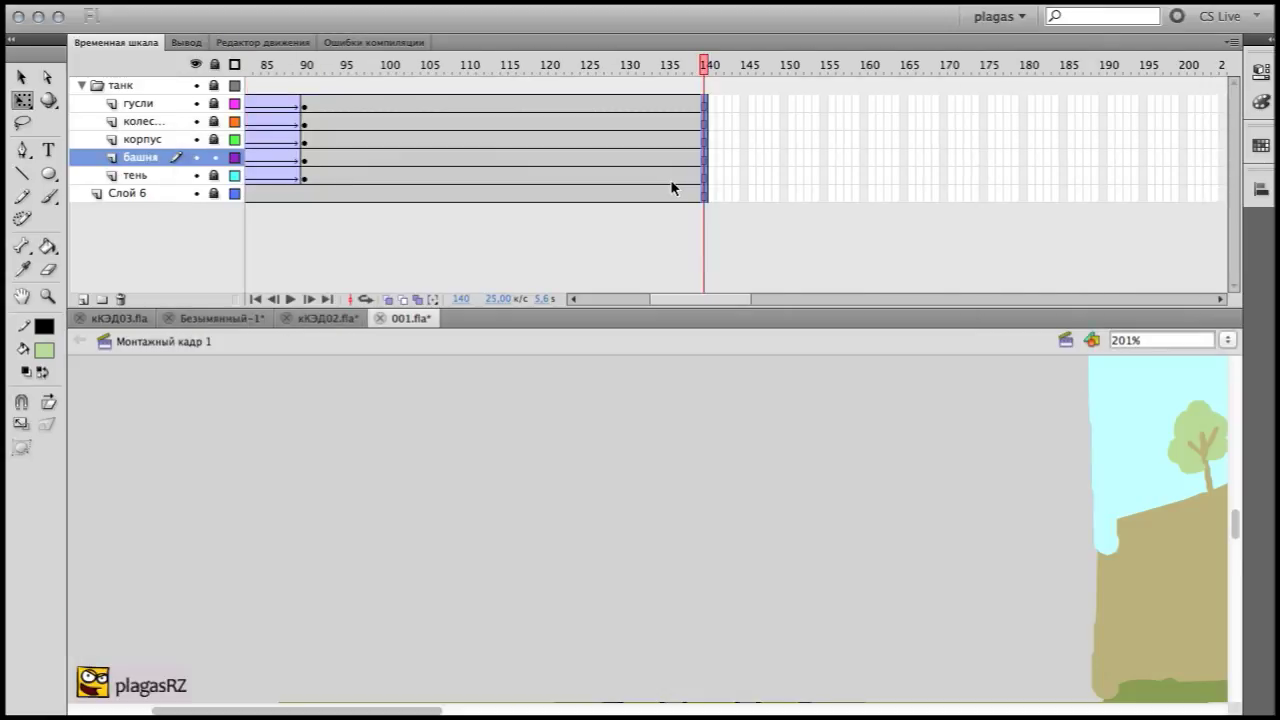
pyautogui.press('super+Return')
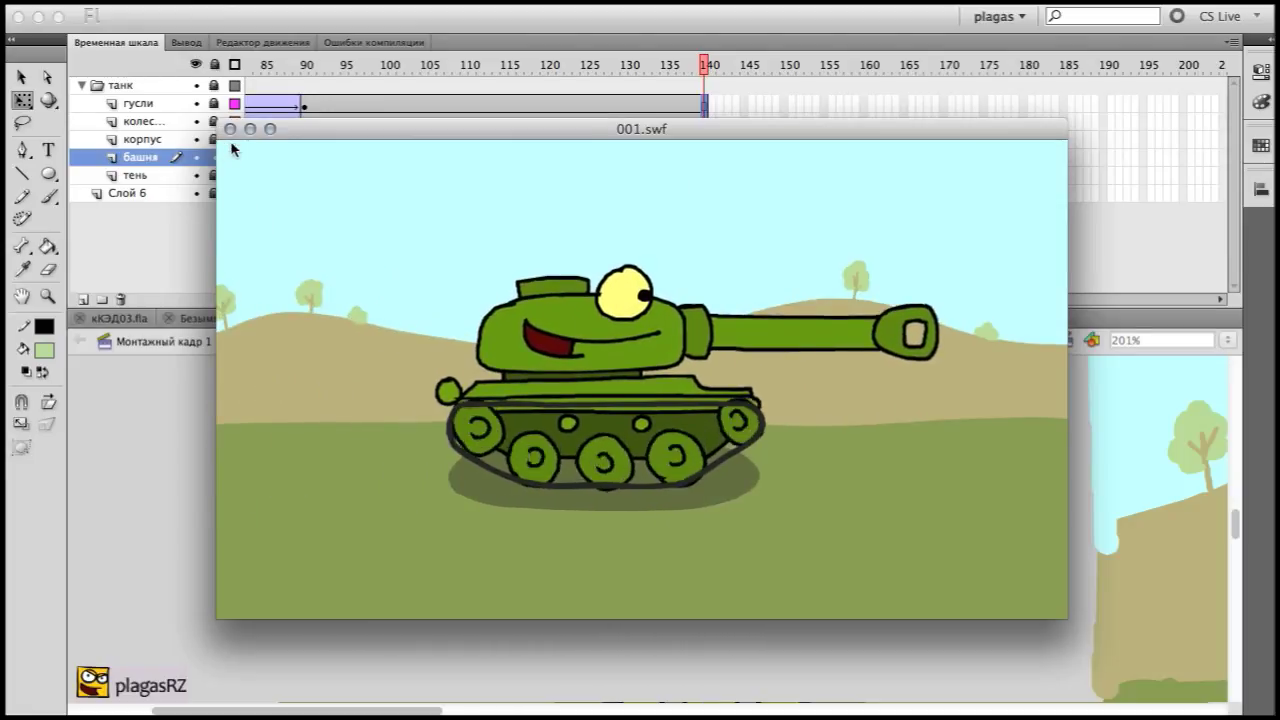
pyautogui.press('super+w')
# On the wheels layer, break the wheels symbol apart on a new keyframe at frame 92 and test the movie
pyautogui.hscroll(-5, 453, 145)
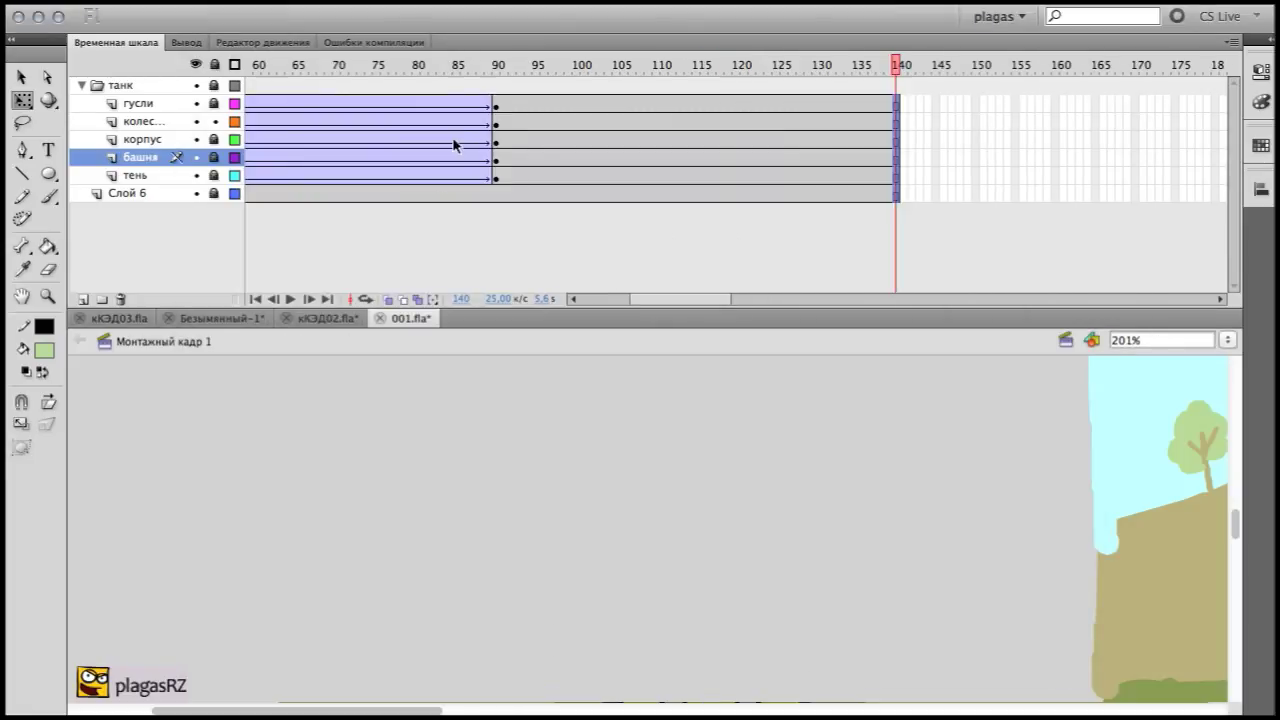
pyautogui.click(512, 122)
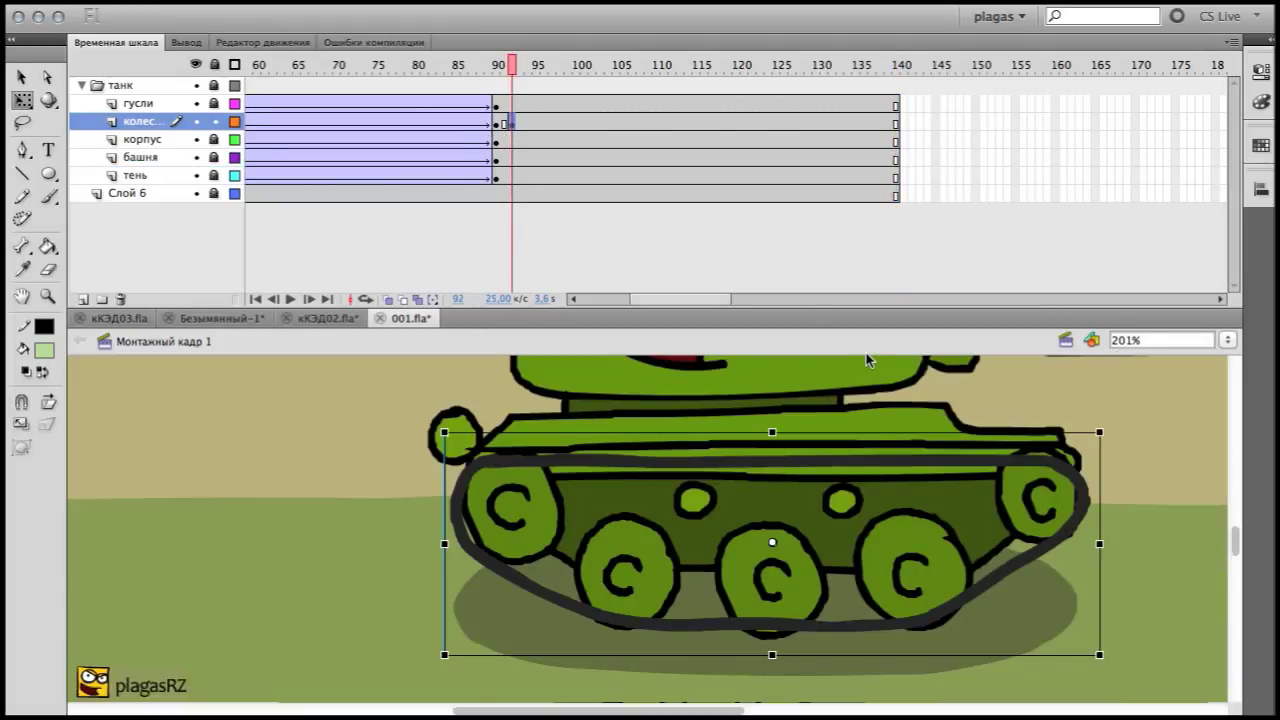
pyautogui.hotkey('ctrl', 'b')
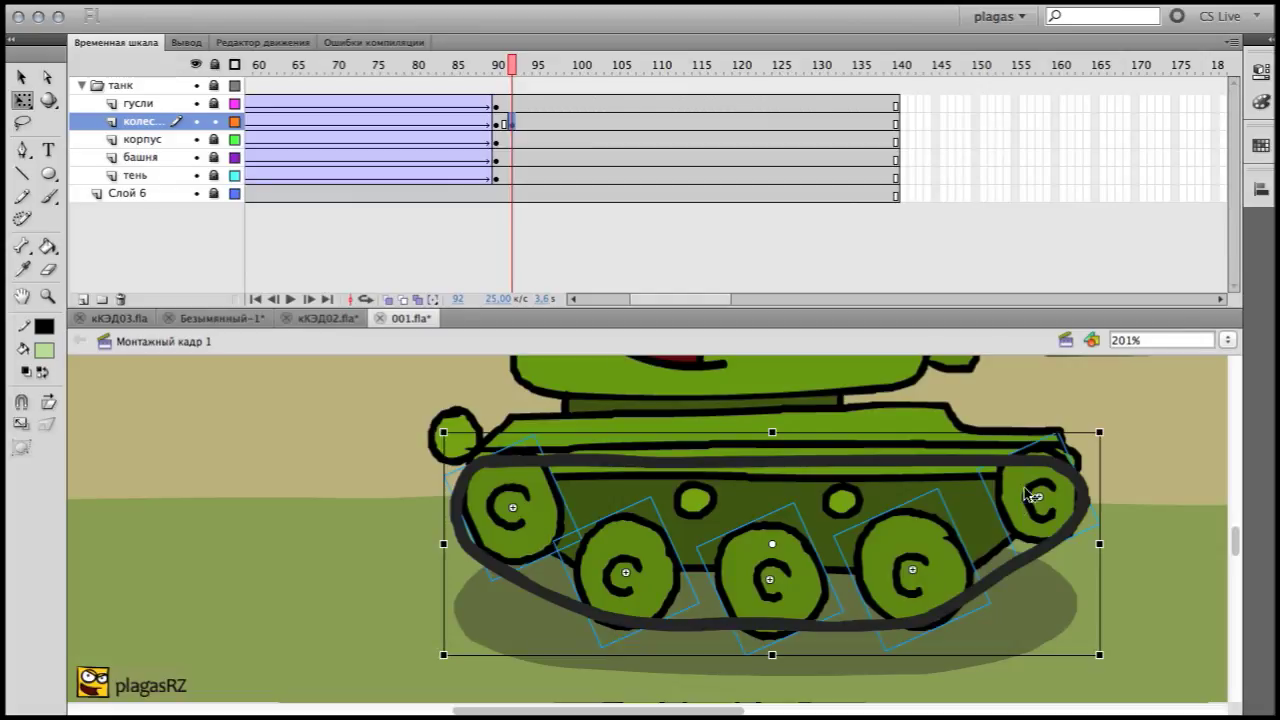
pyautogui.moveTo(562, 82); pyautogui.dragTo(852, 157)
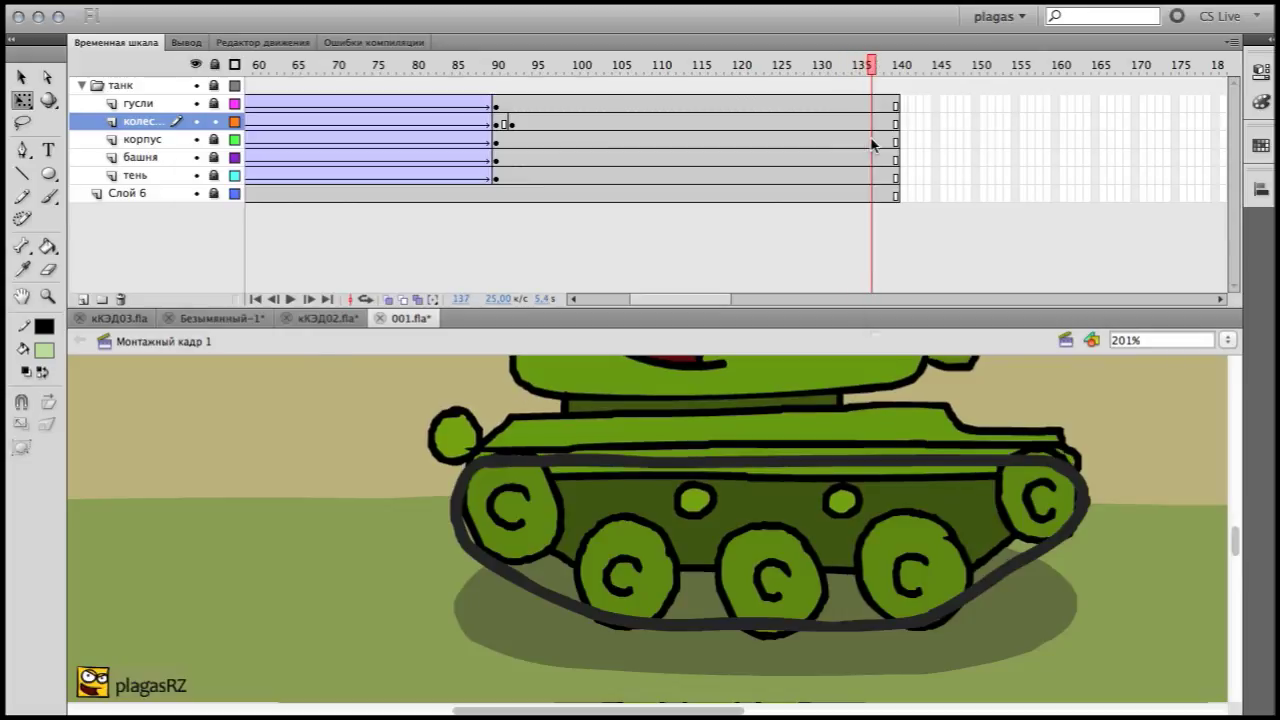
pyautogui.hotkey('ctrl', 'Return')
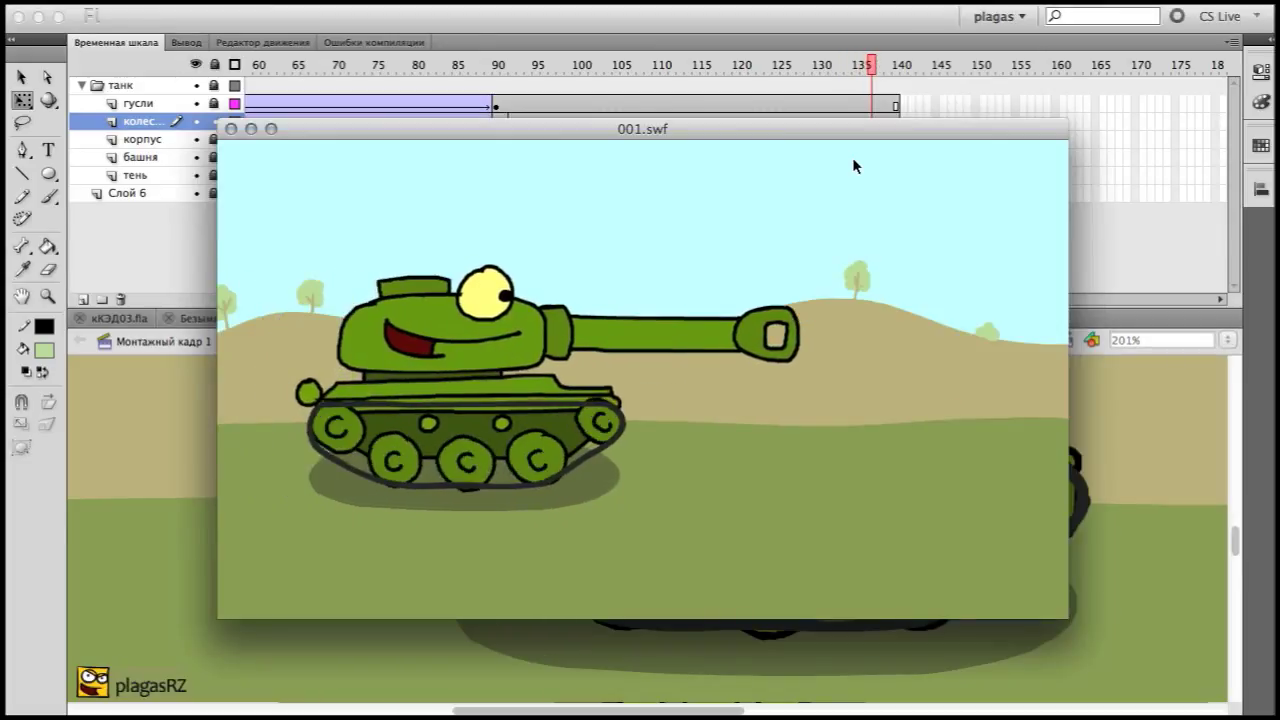